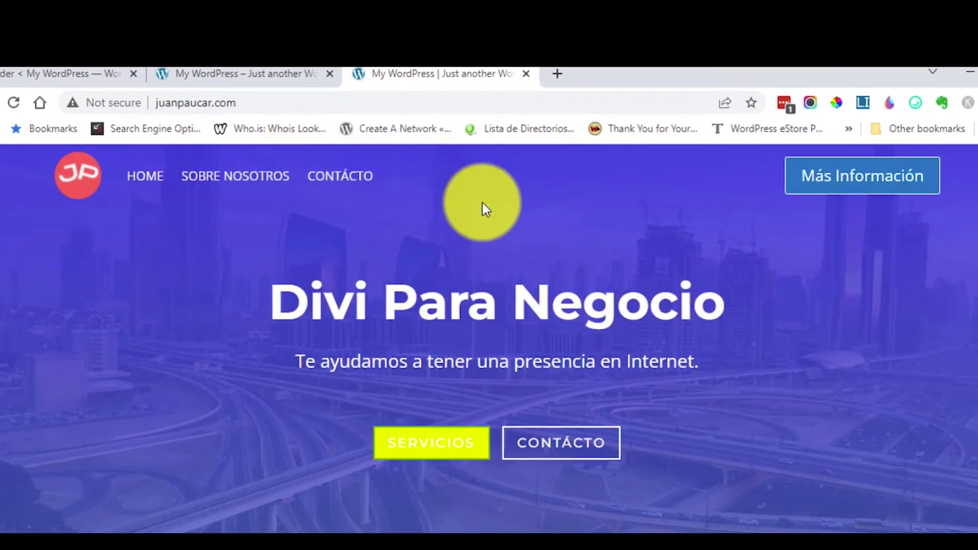
Examine how the homepage's header menu behaves while moving through the page.
scroll(492, 190, "down", 1)
scroll(492, 191, "down", 2)
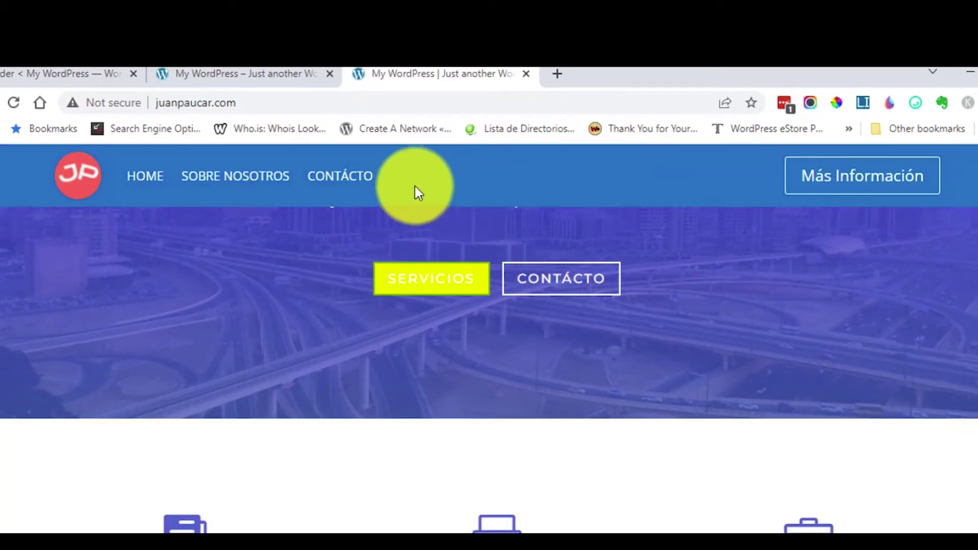
scroll(460, 199, "down", 8)
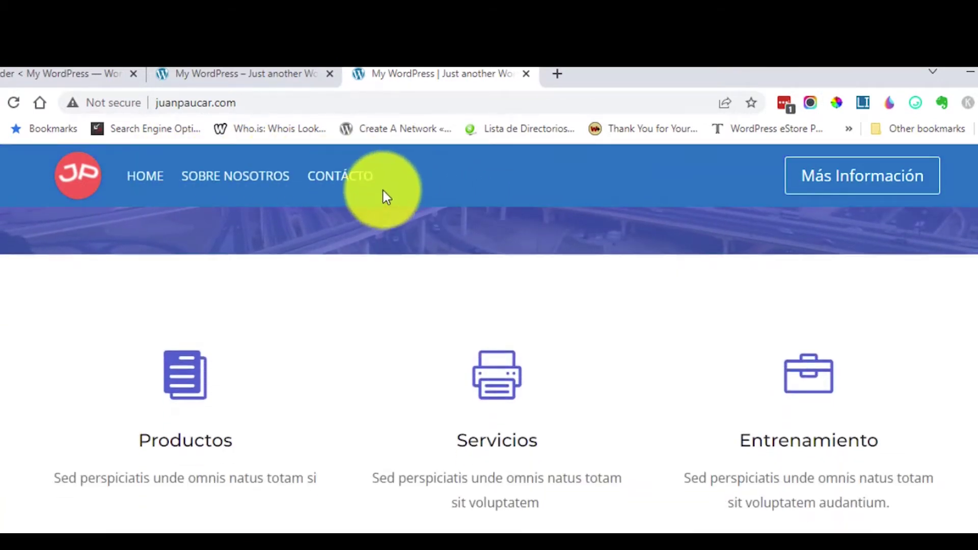
scroll(516, 250, "up", 10)
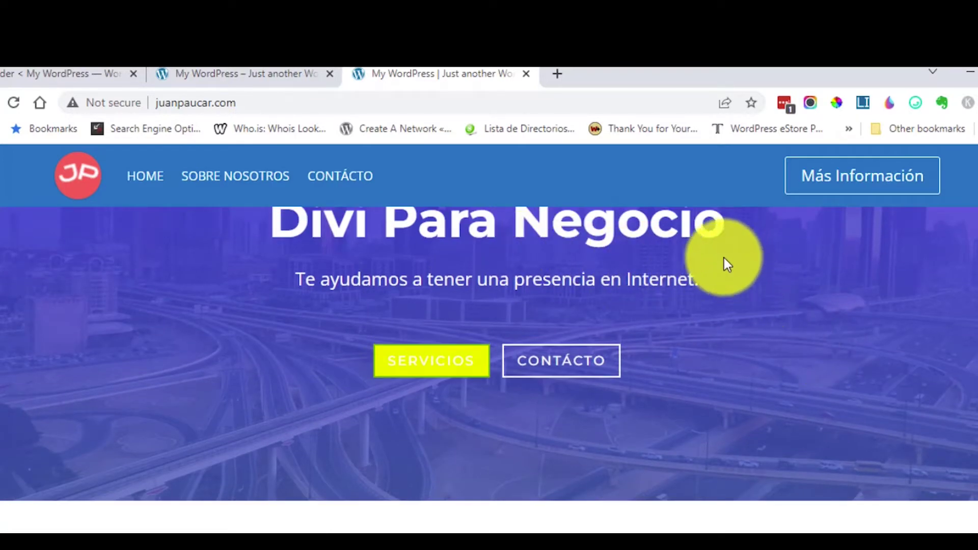
scroll(724, 261, "up", 2)
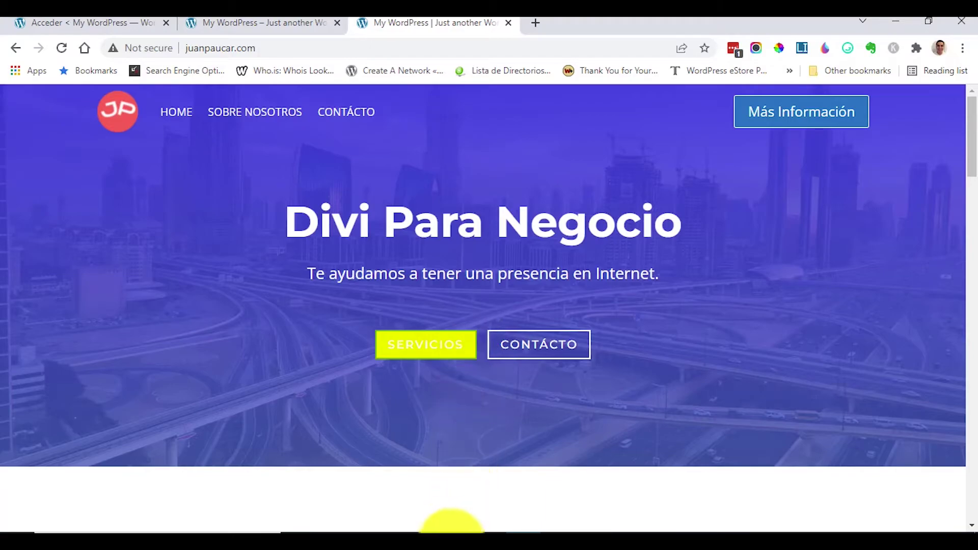
View the YouTube channel's uploaded videos in the Edge window, and return to the website in Chrome.
left_click(447, 530)
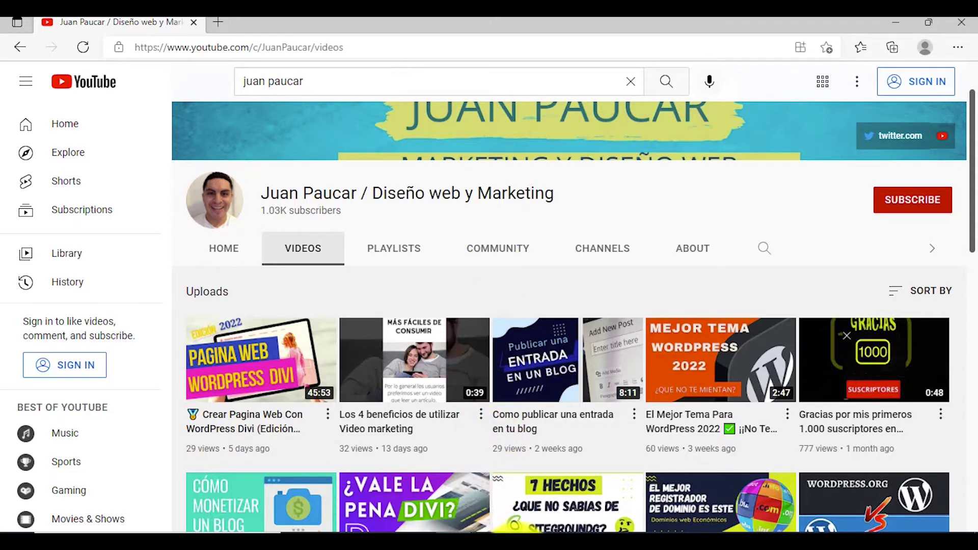
left_click(520, 547)
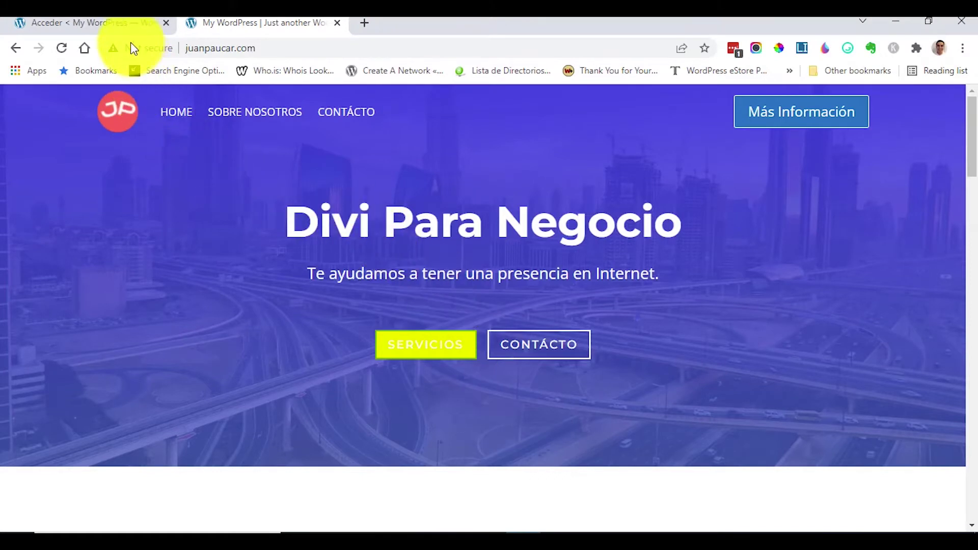
Open Divi's Generador de temas from the site's WordPress dashboard.
left_click(122, 24)
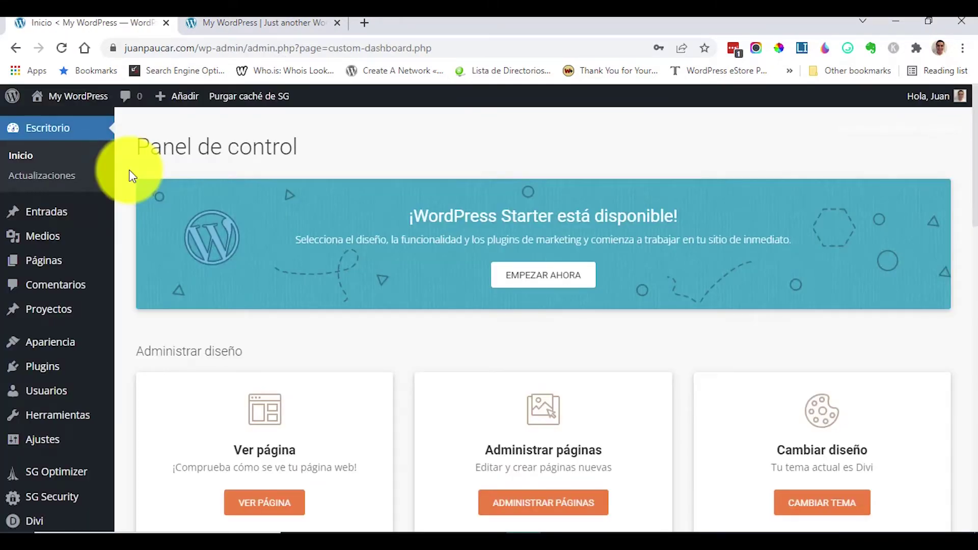
scroll(89, 265, "down", 7)
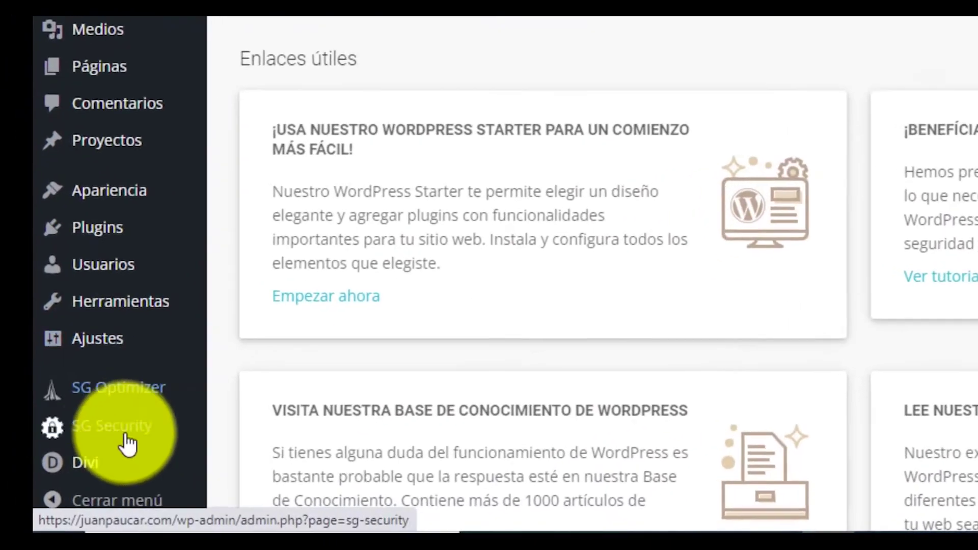
mouse_move(28, 495)
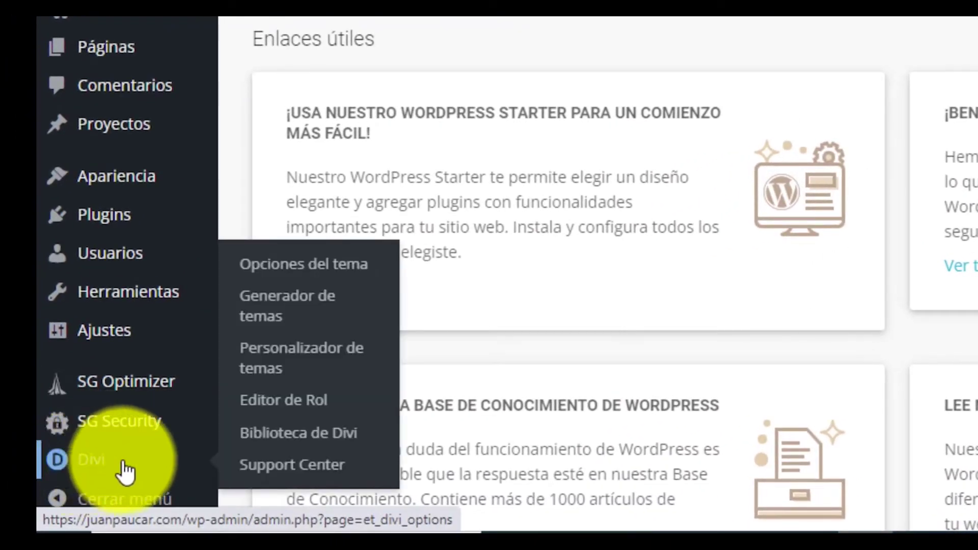
left_click(284, 310)
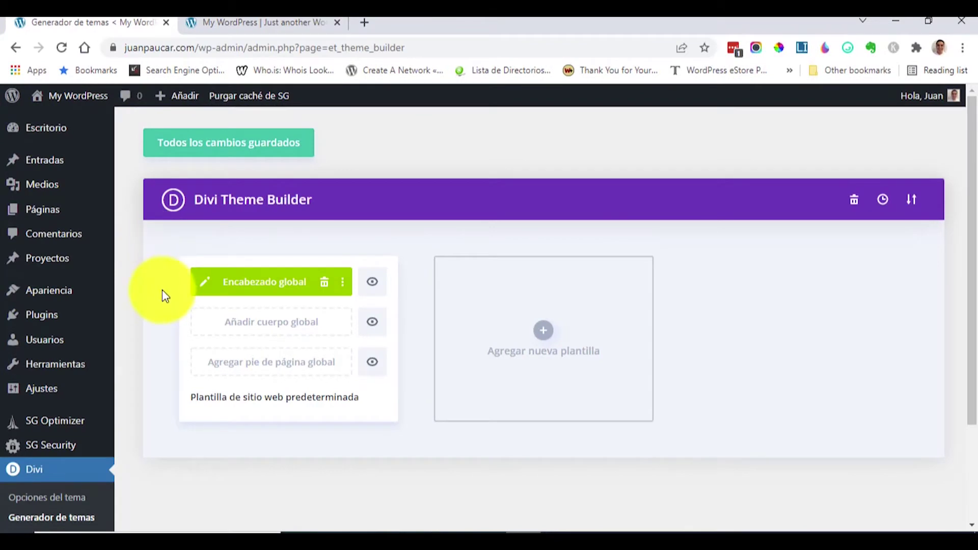
mouse_move(238, 273)
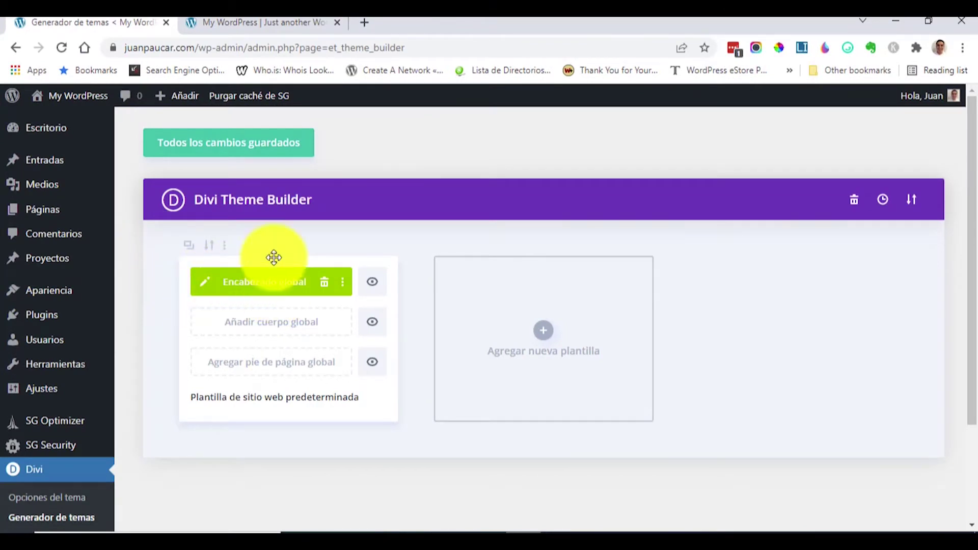
Inspect the live homepage's header and its Más Información button, both at the page's start and while moving down.
left_click(286, 22)
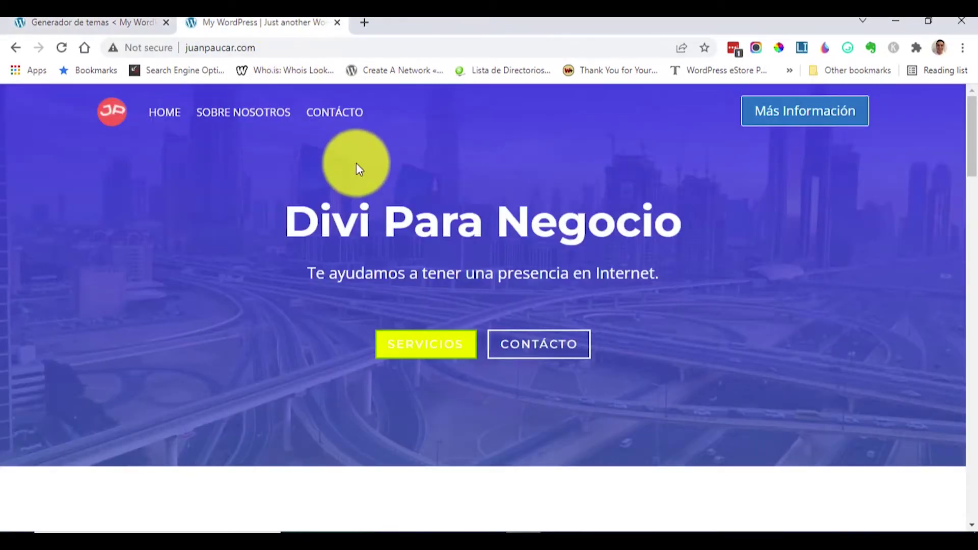
scroll(356, 169, "down", 4)
scroll(334, 143, "up", 4)
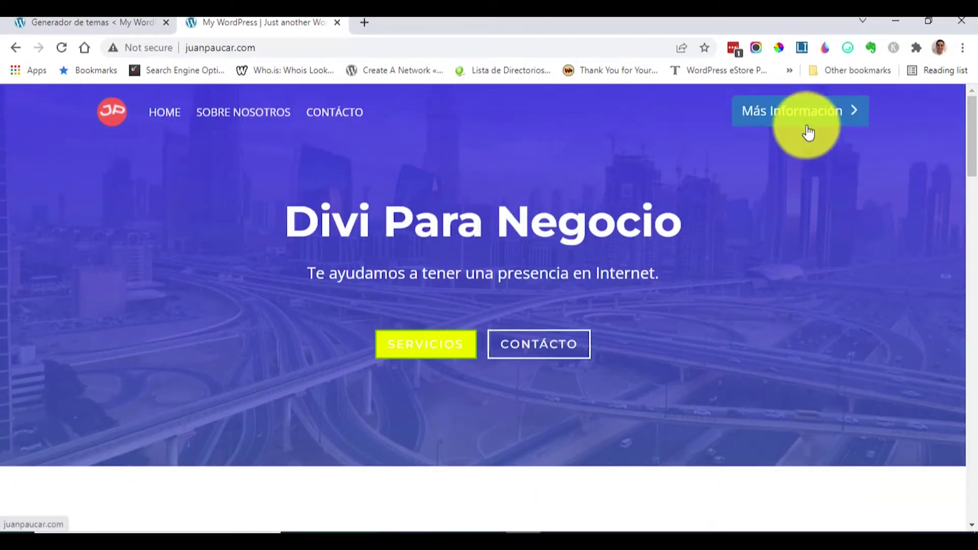
scroll(329, 149, "down", 1)
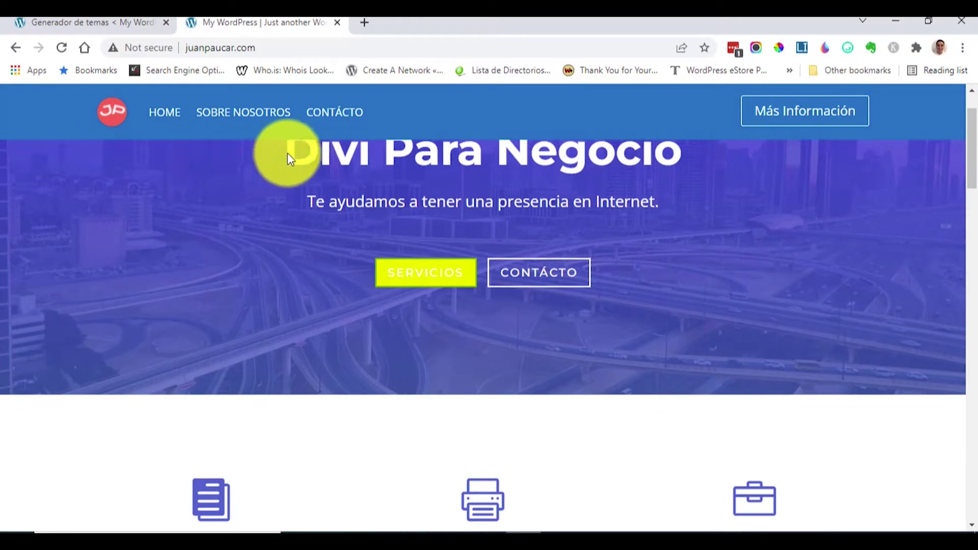
scroll(304, 118, "up", 1)
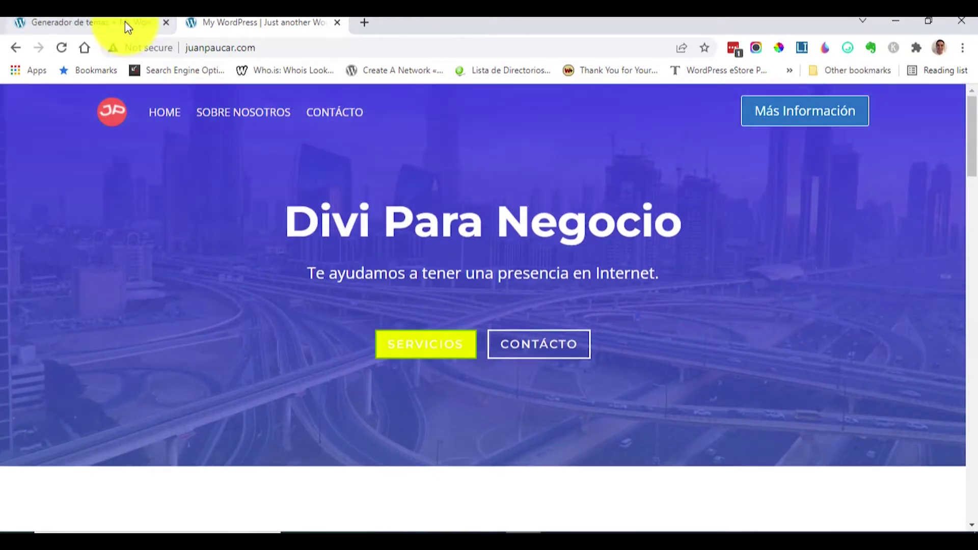
Delete the Encabezado global from the default website template and save the Theme Builder changes.
left_click(127, 28)
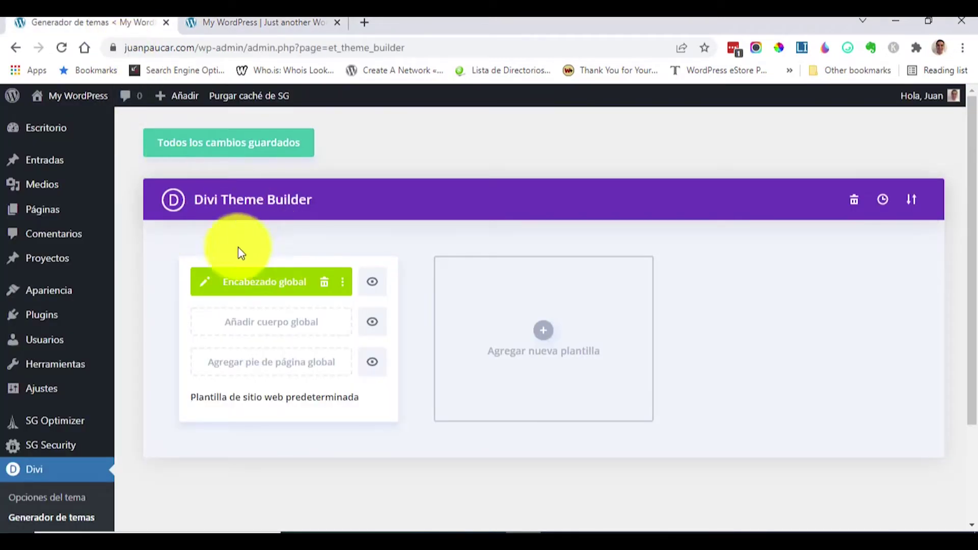
left_click(326, 284)
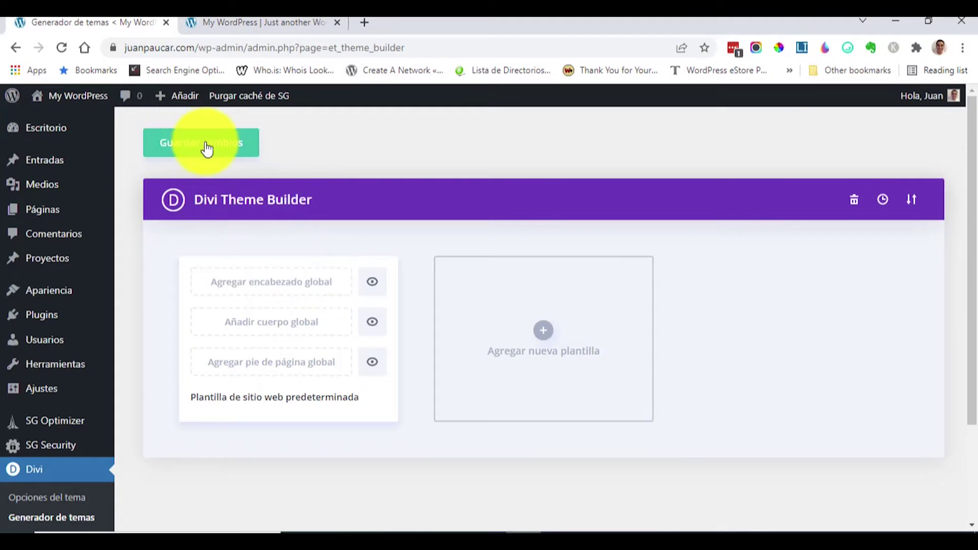
left_click(207, 149)
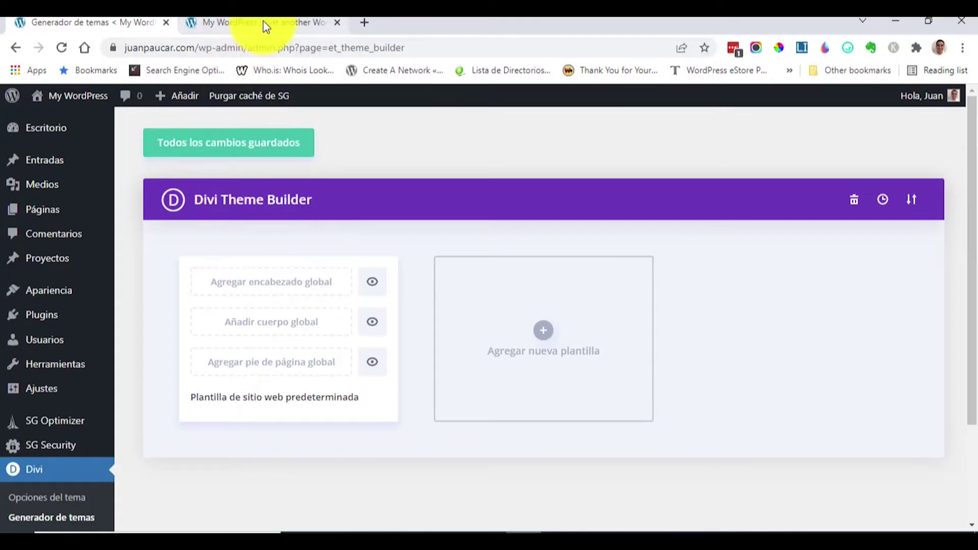
Reload the live homepage and examine its header at the page's start and further down.
left_click(263, 22)
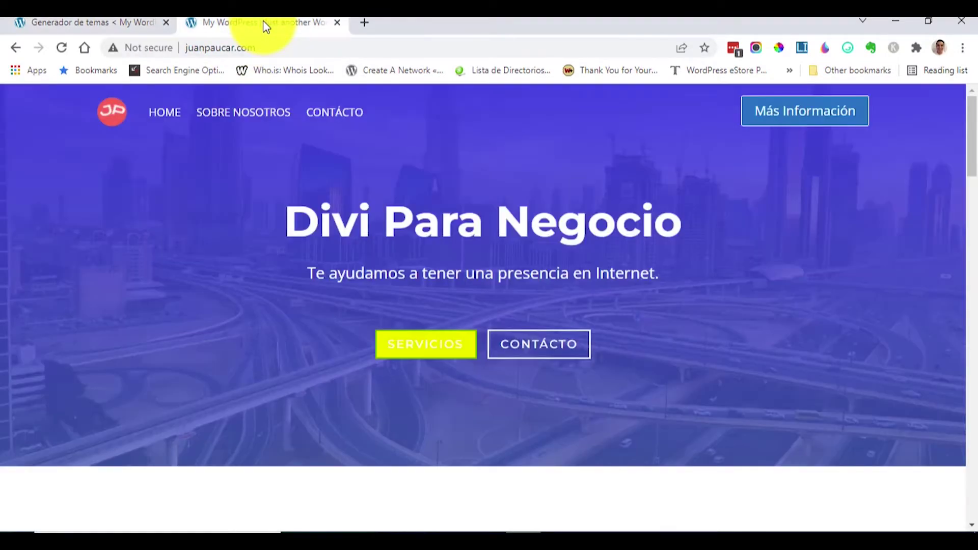
left_click(60, 46)
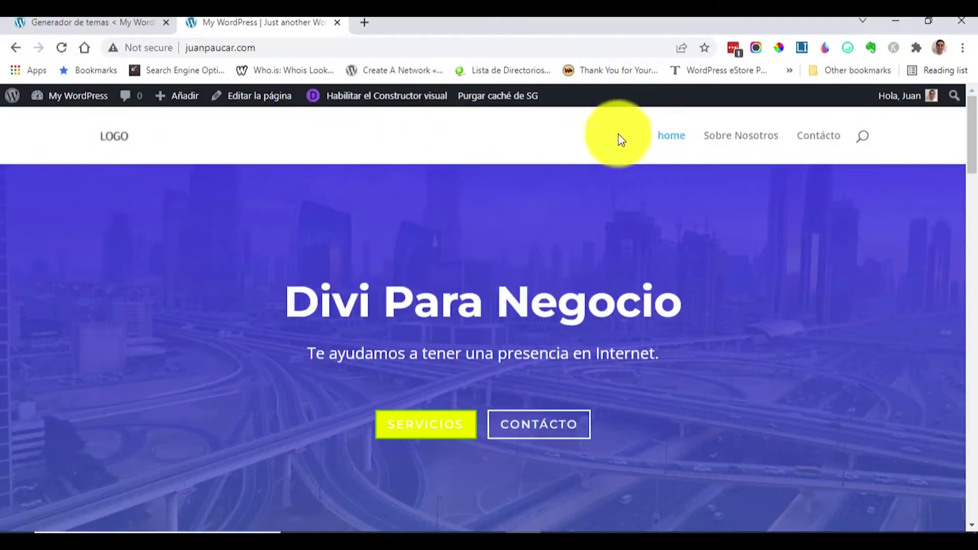
scroll(574, 163, "down", 5)
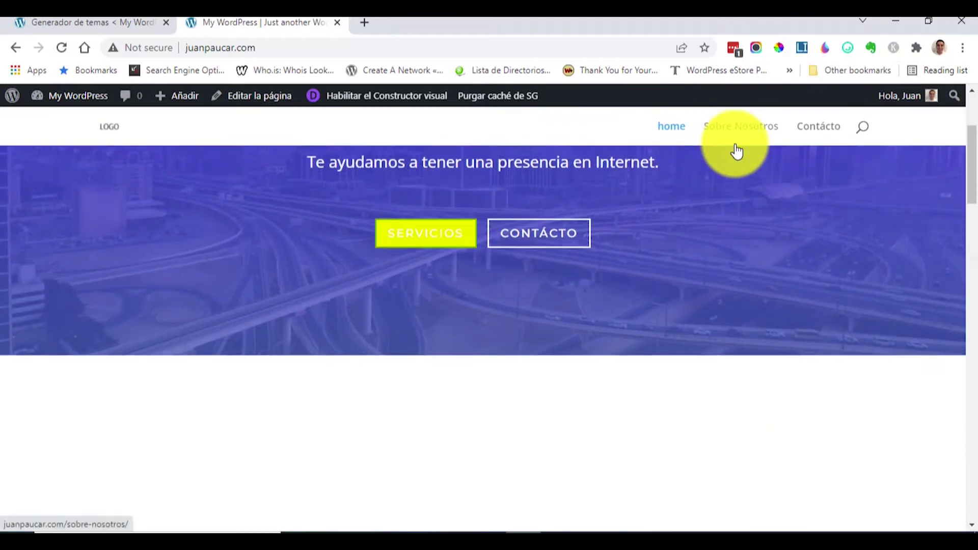
scroll(481, 150, "up", 5)
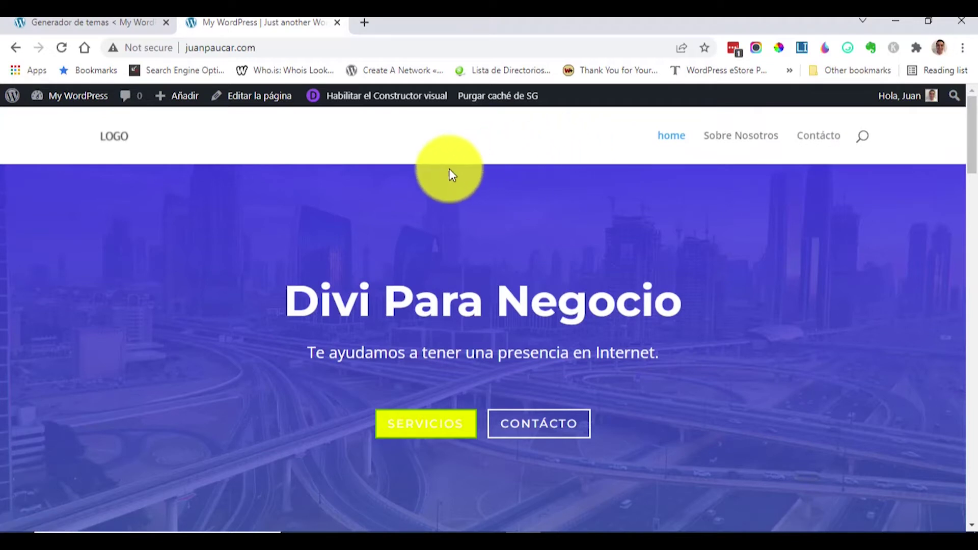
Start building a new global header for the default website template in the Divi Theme Builder.
left_click(108, 28)
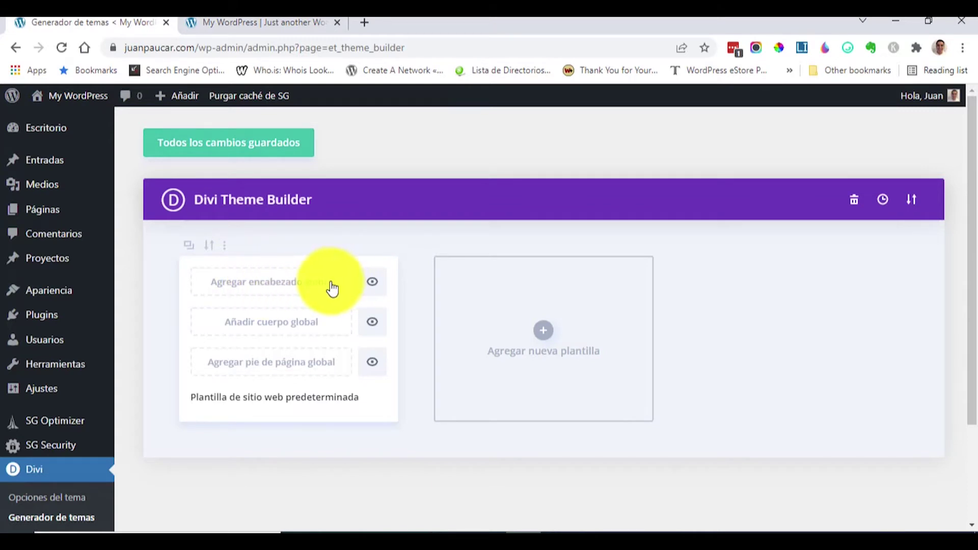
left_click(237, 289)
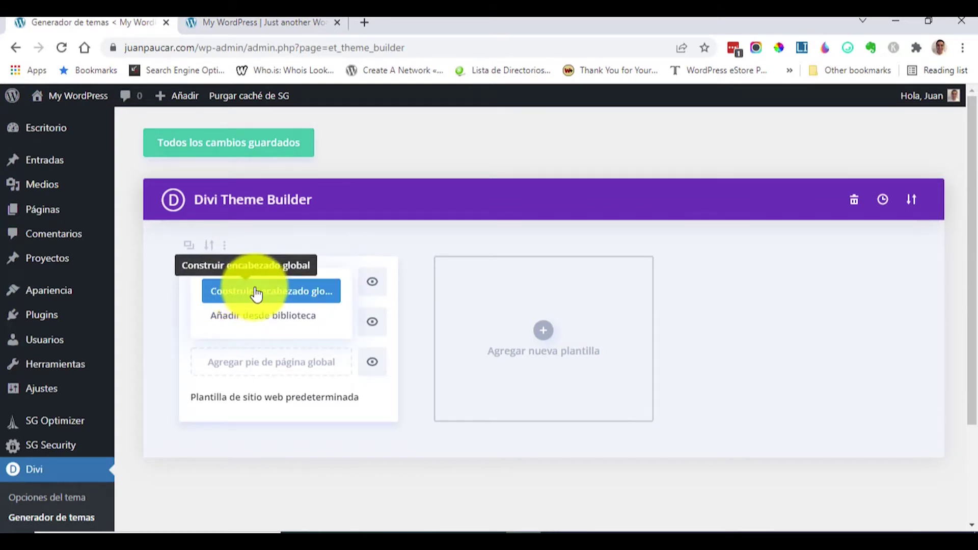
left_click(296, 295)
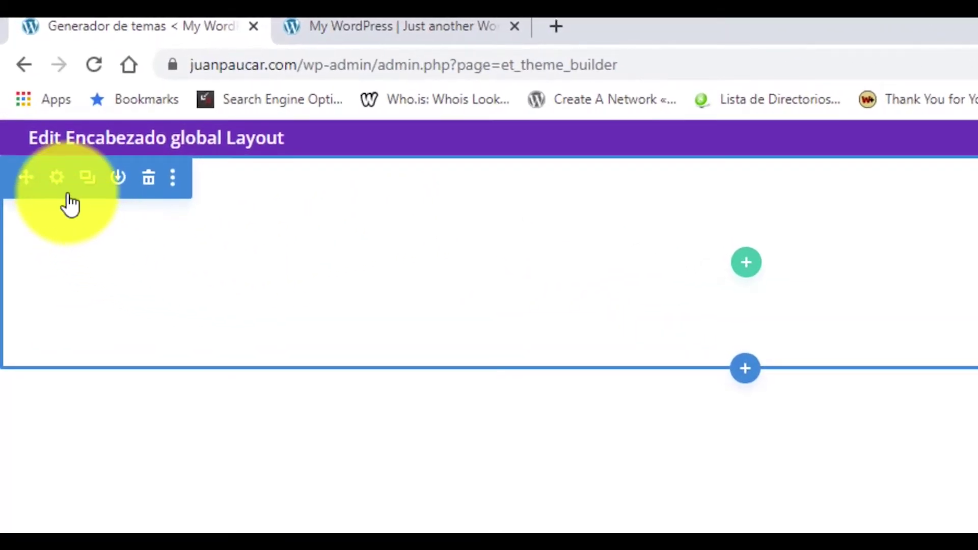
Set the header section's top and bottom padding (Relleno) to linked 0px values and save the section settings.
left_click(56, 177)
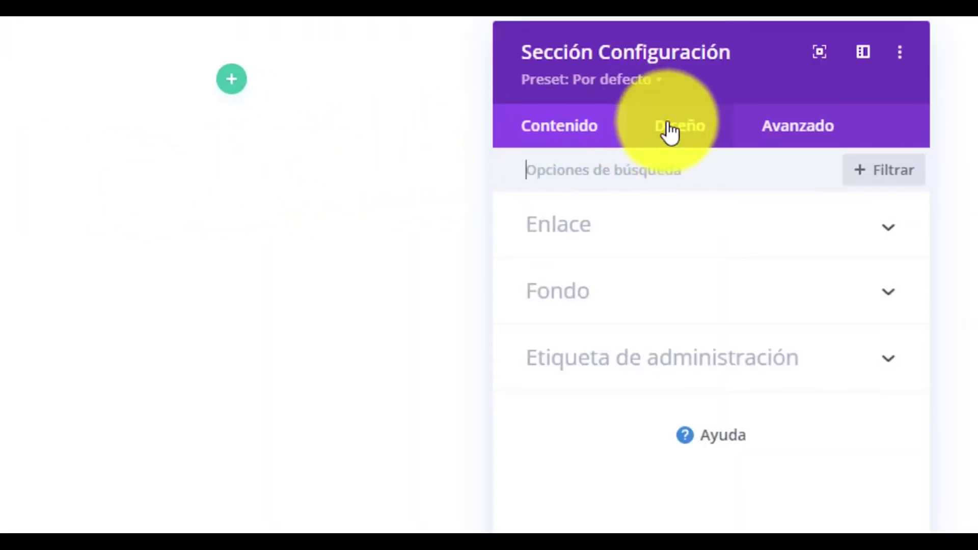
left_click(671, 129)
scroll(689, 316, "down", 3)
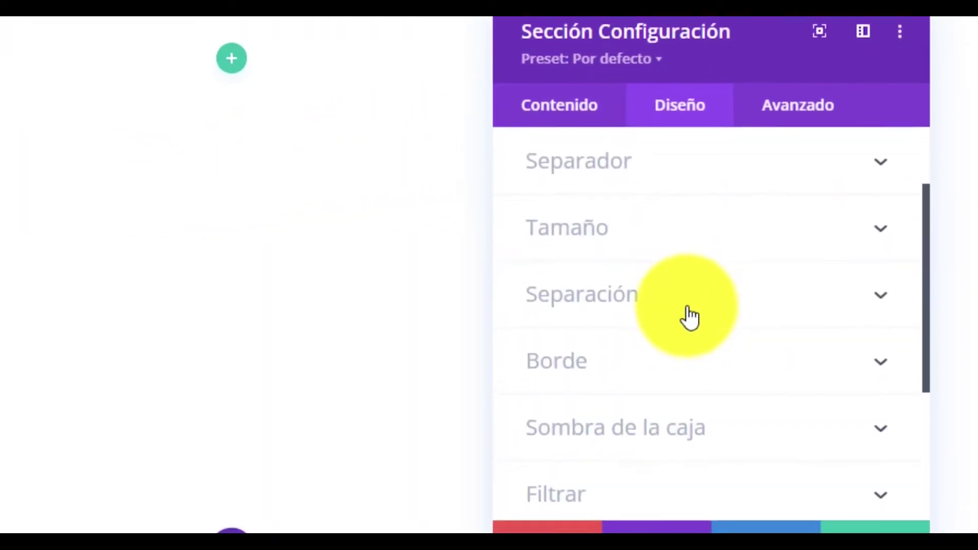
left_click(555, 280)
scroll(558, 277, "down", 2)
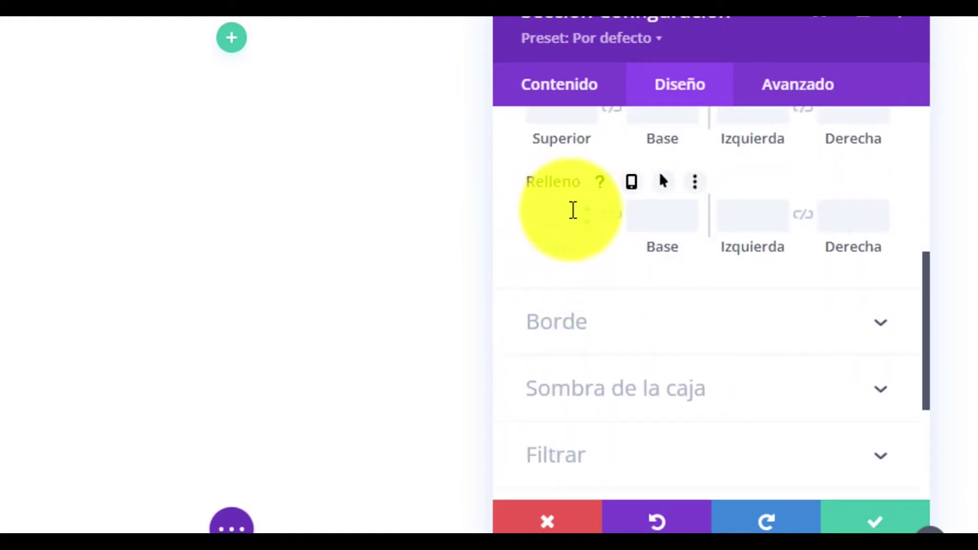
type("0px")
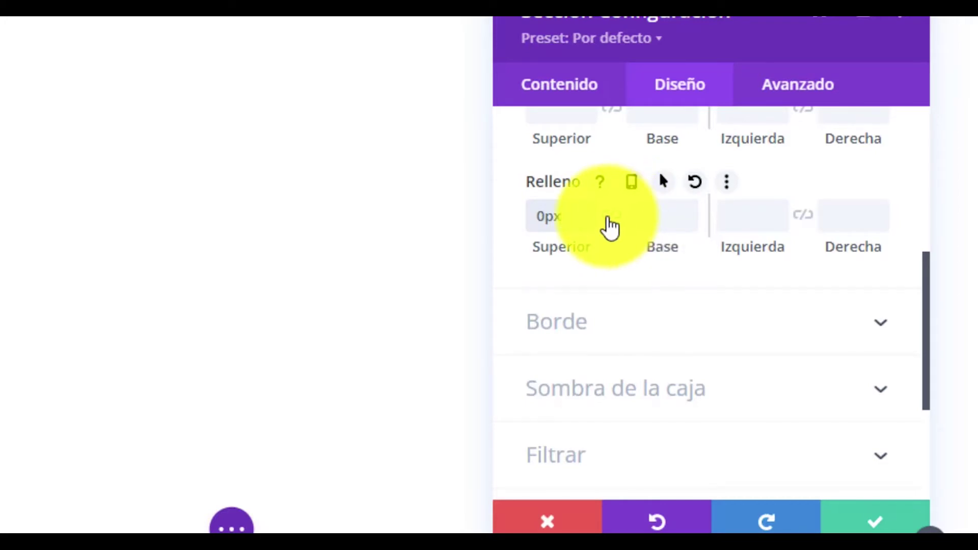
left_click(613, 218)
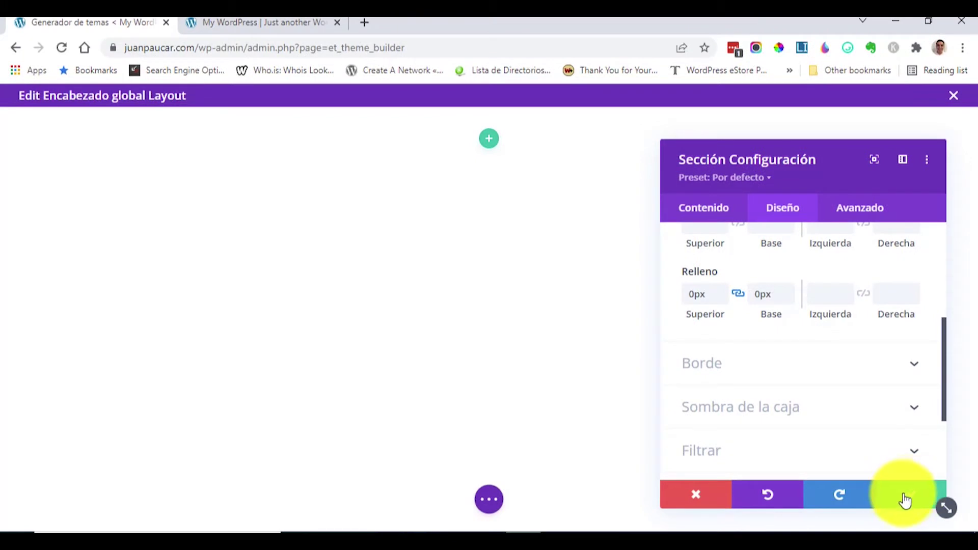
left_click(910, 500)
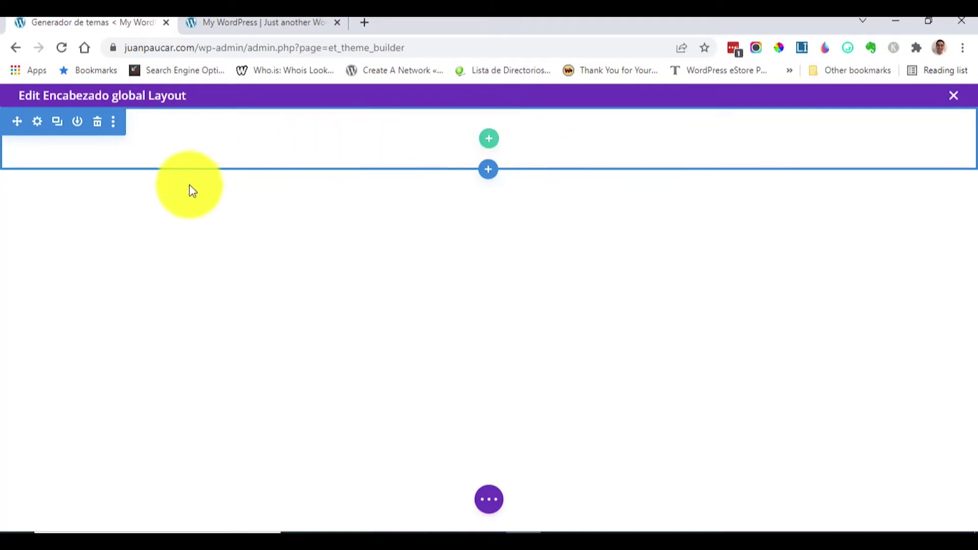
Set the header section's background colour to transparent, RGBA(255,255,255,0), and save the section settings.
left_click(37, 124)
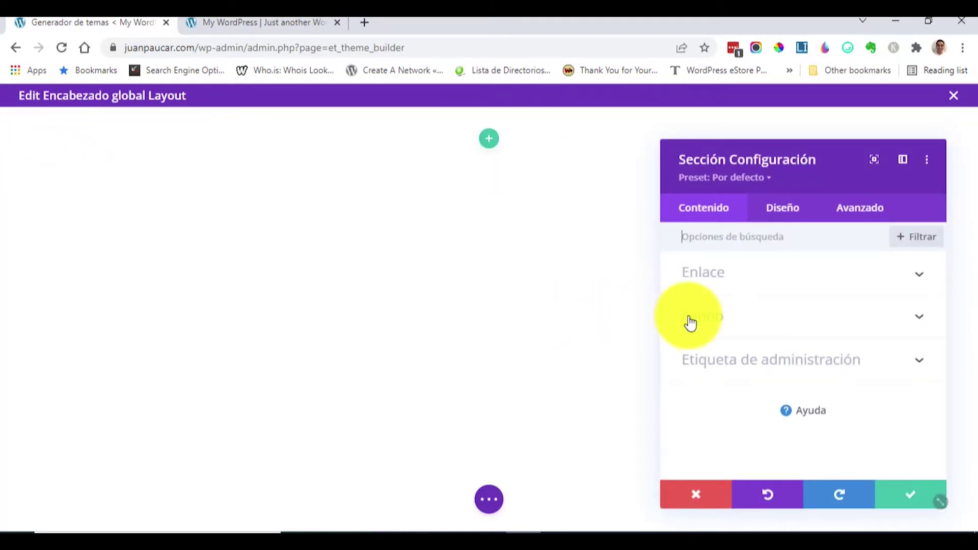
left_click(738, 318)
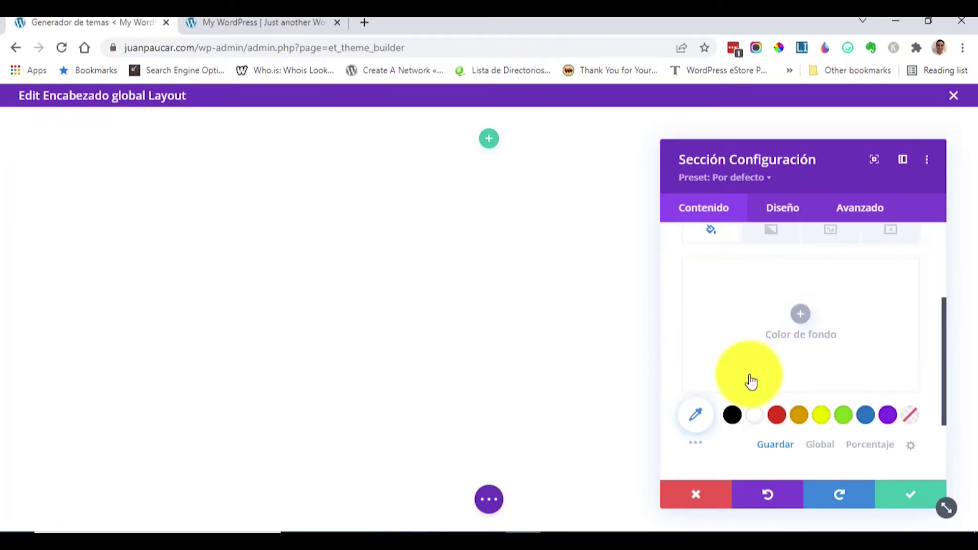
left_click(913, 417)
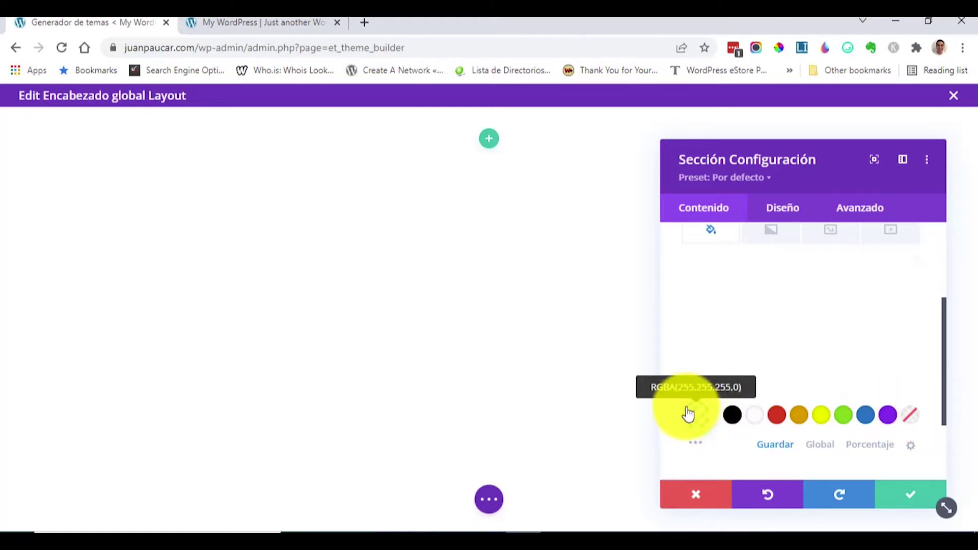
left_click(904, 498)
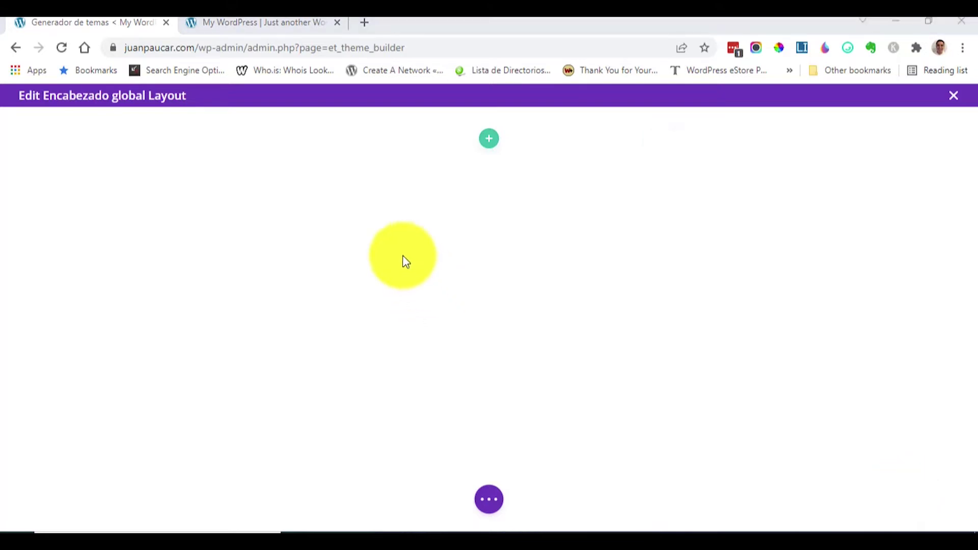
Insert a two-column row in the header section with a wide three-quarter column and a narrow one-quarter column, adding no module.
left_click(489, 140)
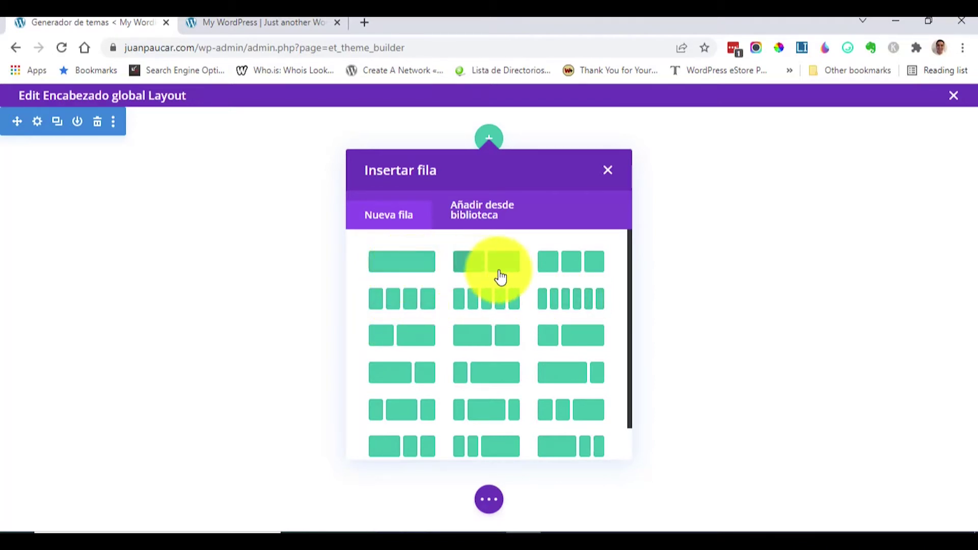
left_click(575, 376)
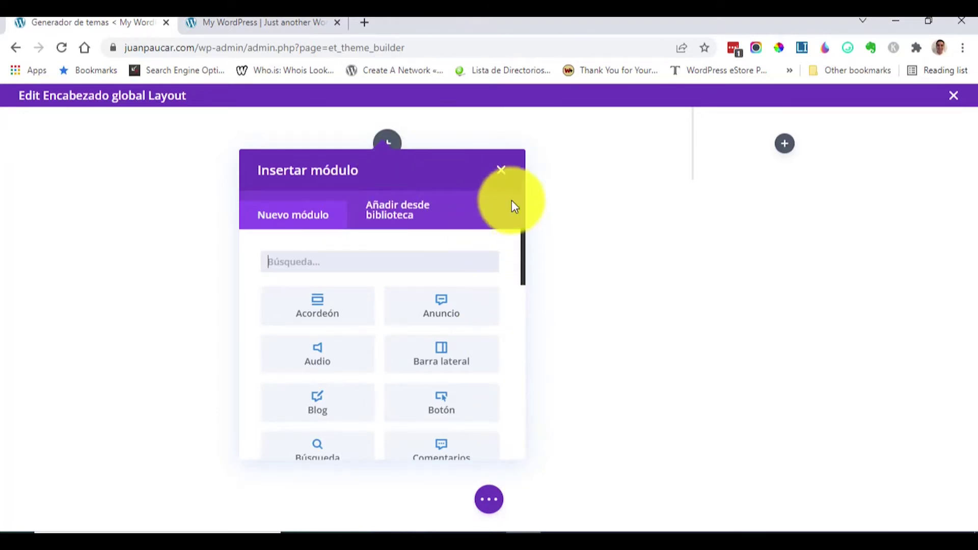
left_click(500, 169)
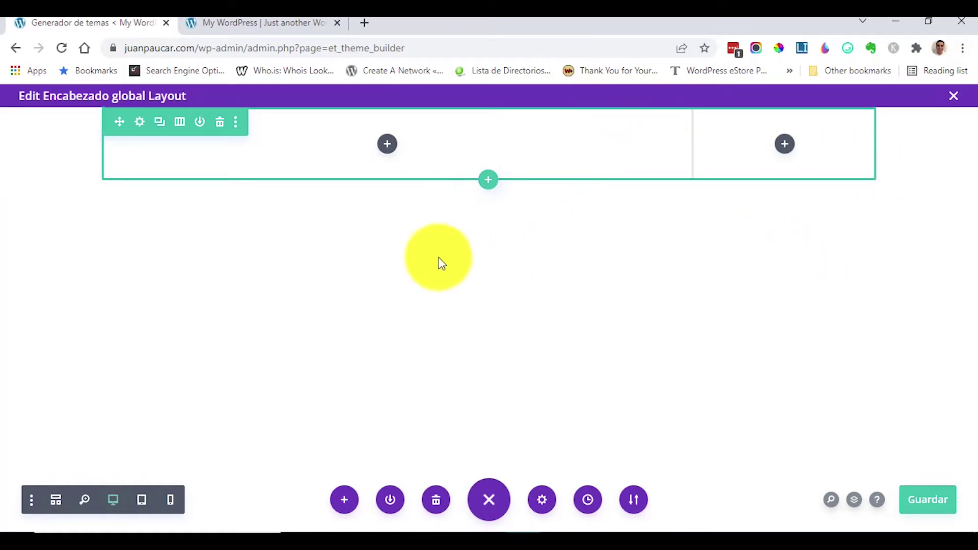
Set the new row's background colour (Fondo) to black, #000000, and save the row settings.
left_click(140, 122)
scroll(672, 319, "down", 3)
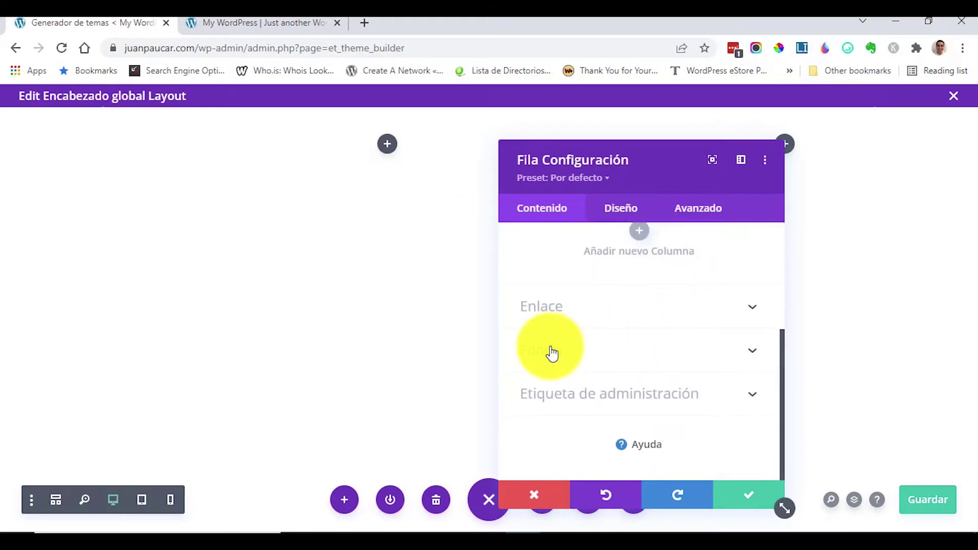
left_click(552, 352)
scroll(661, 371, "down", 3)
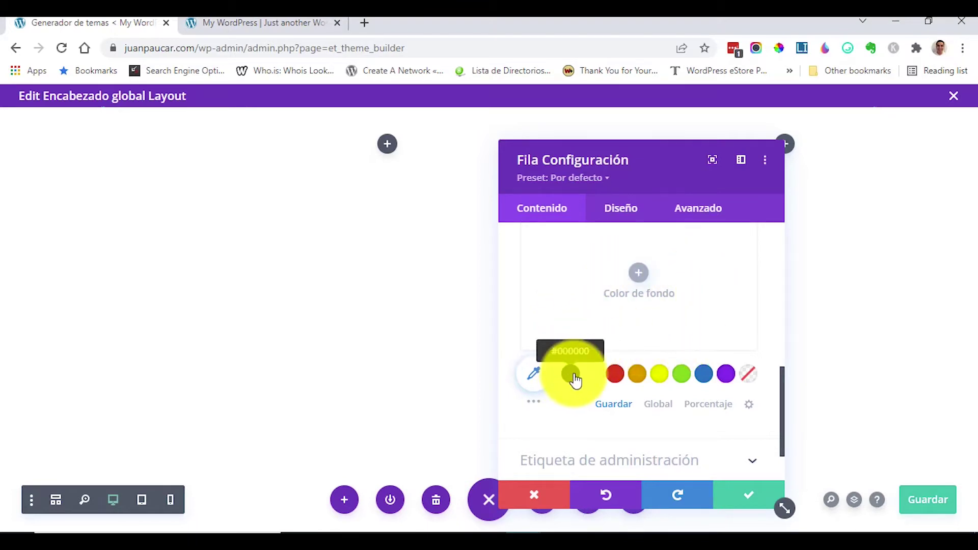
left_click(570, 374)
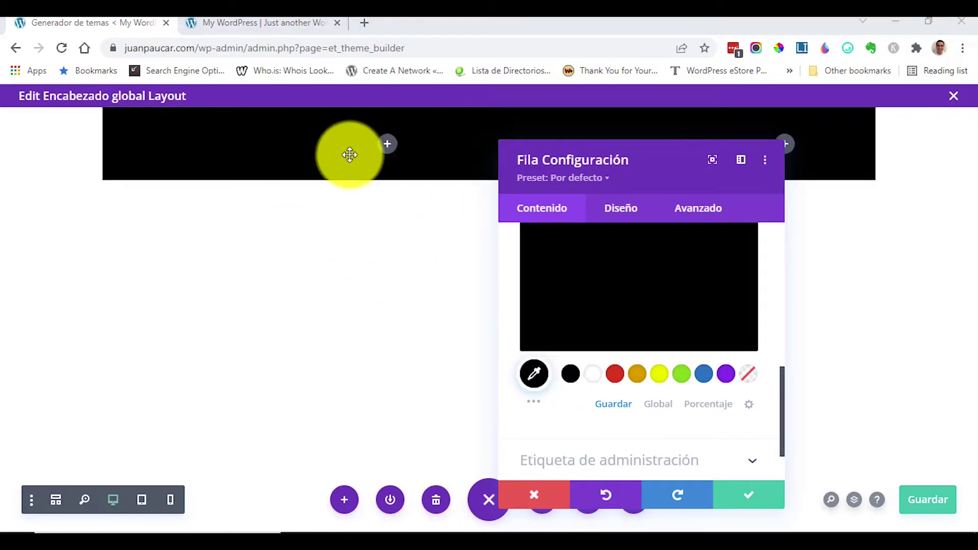
left_click(749, 500)
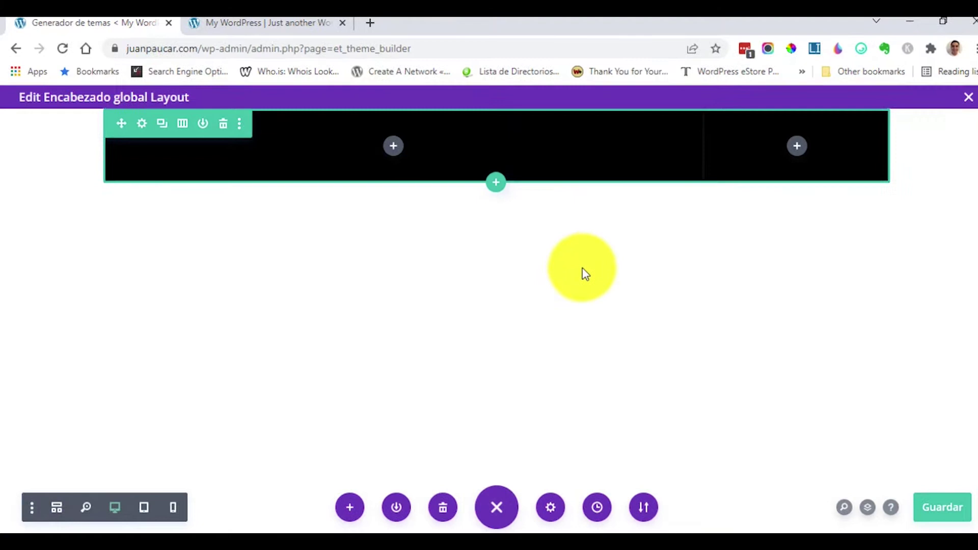
Enable the custom gutter width in the row's sizing options (Tamaño) and set the spacing between columns to 1.
left_click(140, 125)
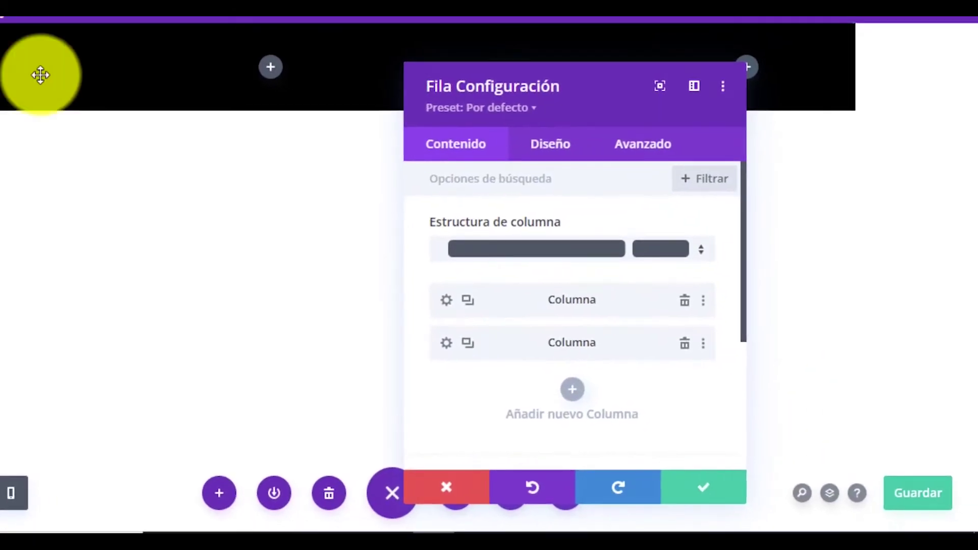
left_click(626, 184)
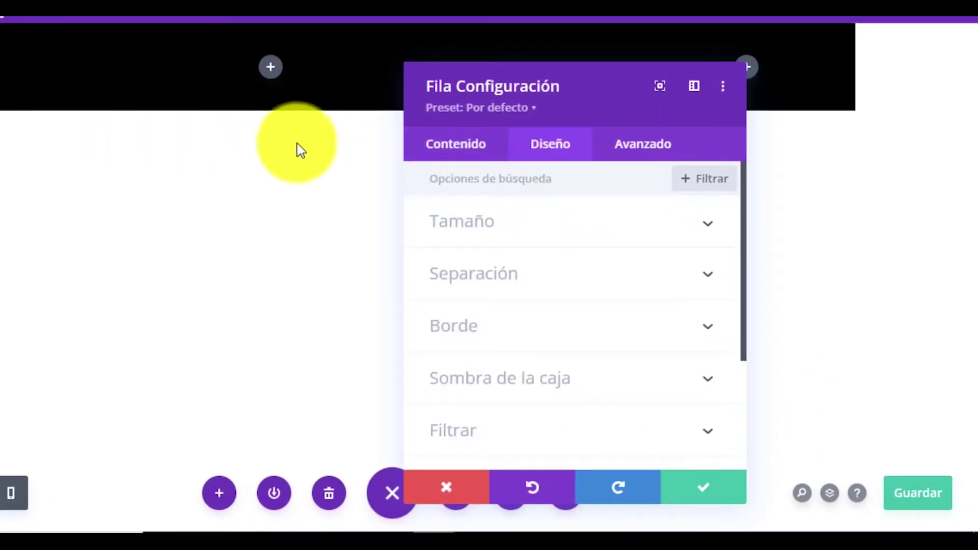
left_click(623, 228)
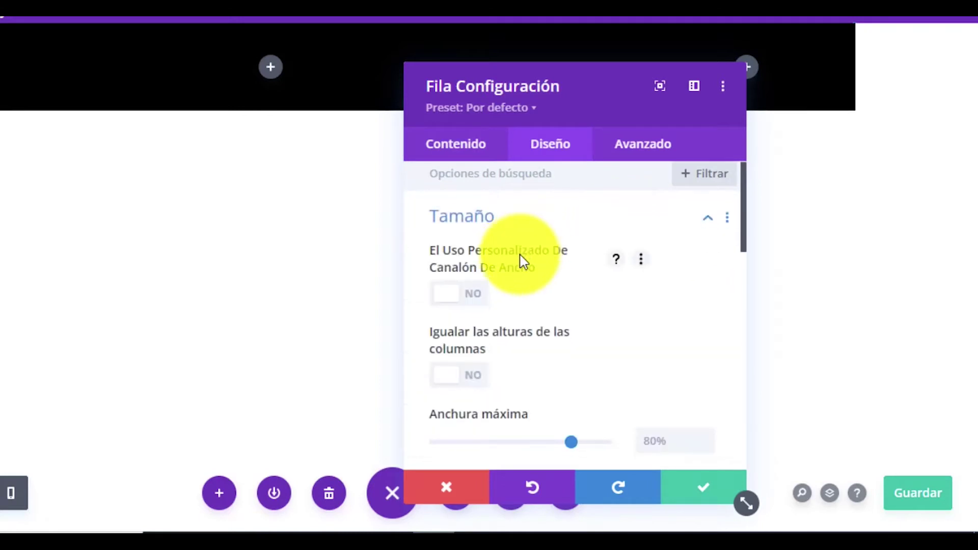
scroll(518, 255, "down", 2)
scroll(517, 244, "up", 2)
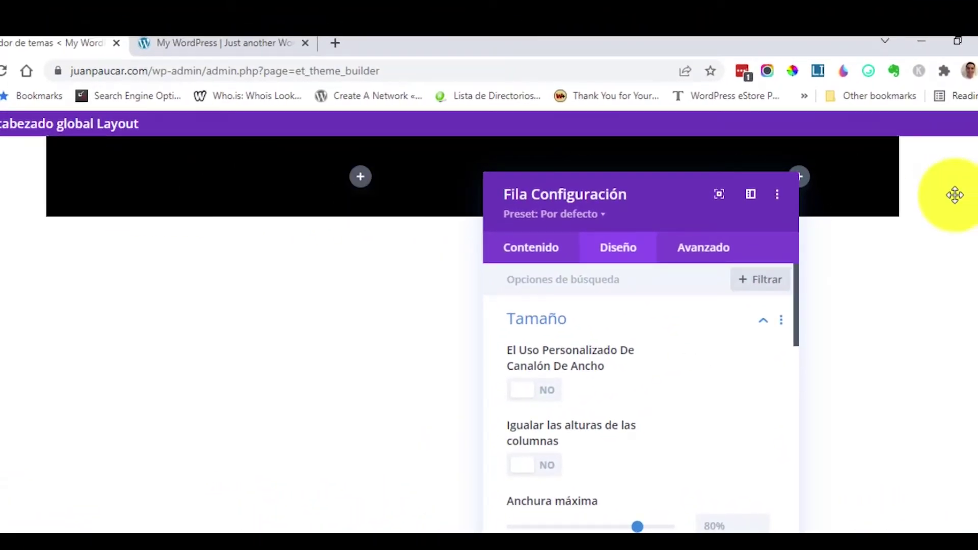
left_click(528, 393)
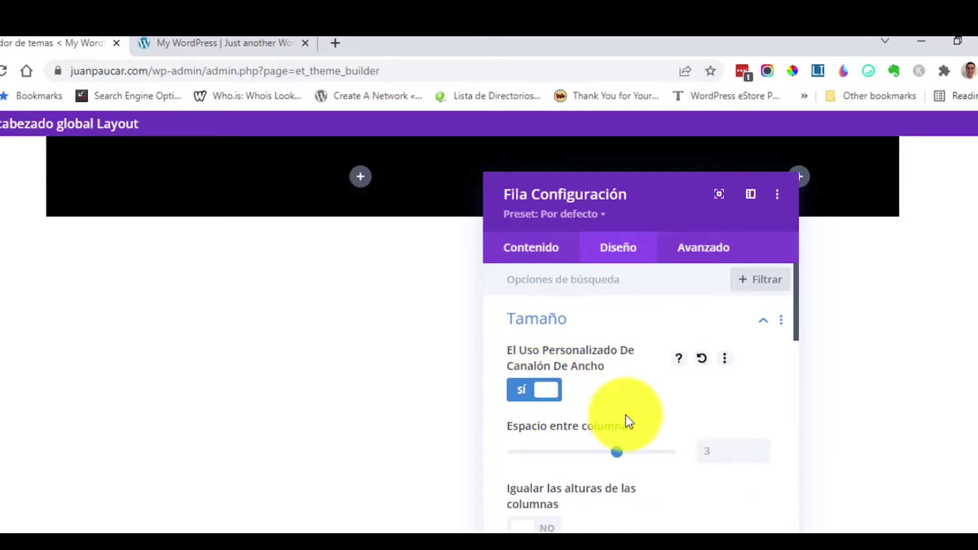
scroll(670, 383, "down", 2)
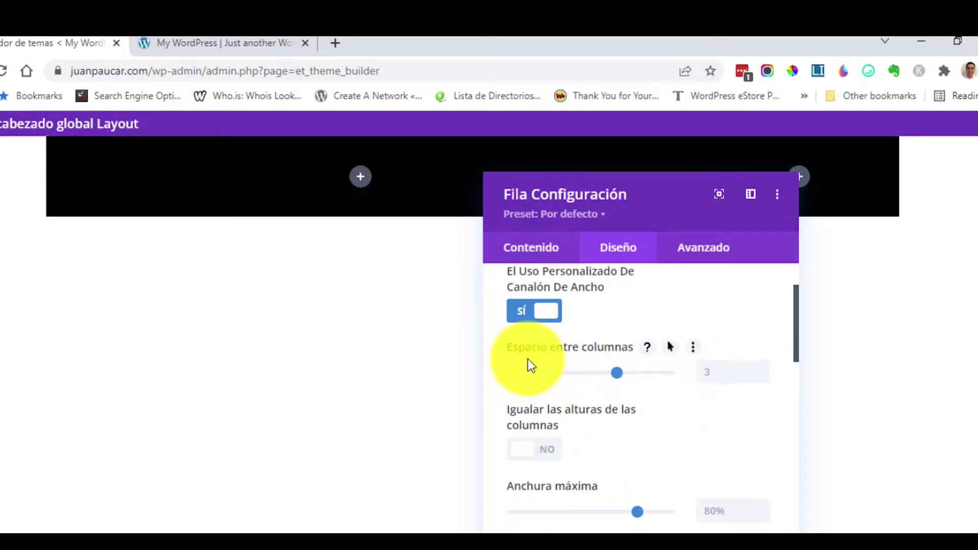
left_click(758, 376)
type("1")
scroll(631, 400, "down", 2)
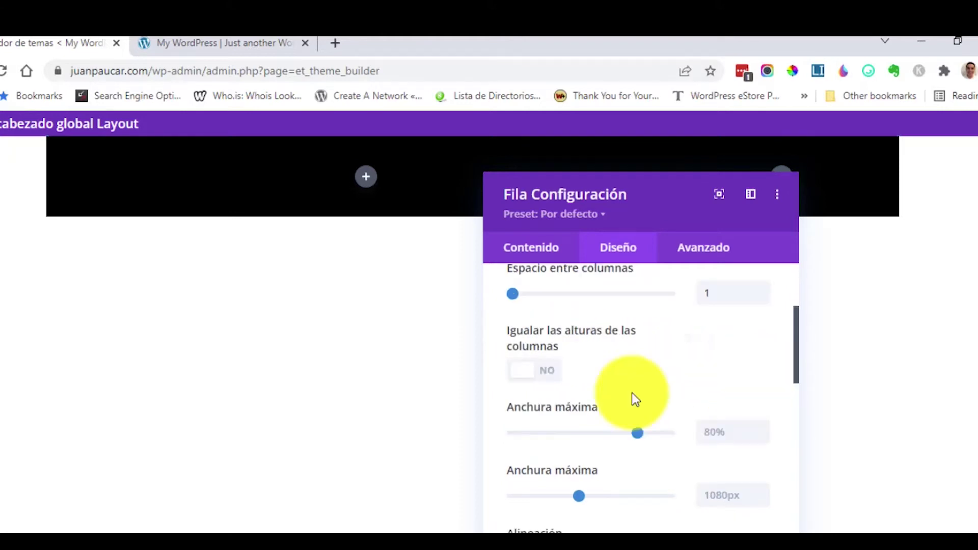
Set both of the row's width values (Anchura máxima) to 100% and save the row settings.
scroll(561, 379, "down", 2)
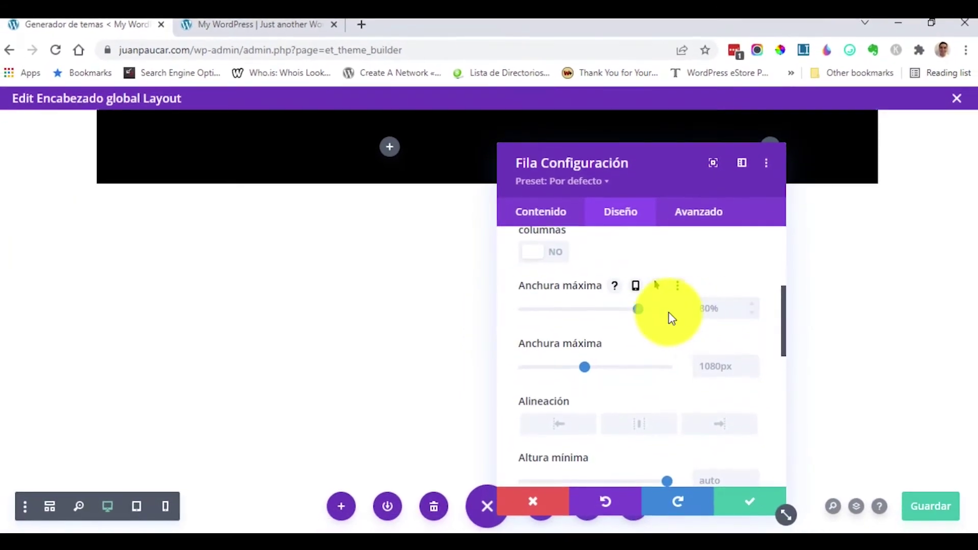
left_click_drag(650, 307, 669, 306)
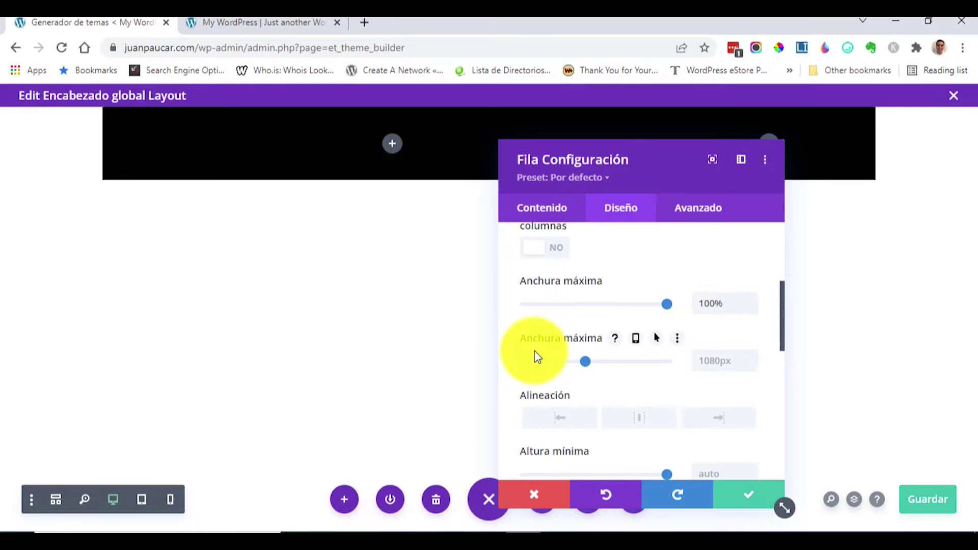
left_click(708, 359)
type("100px")
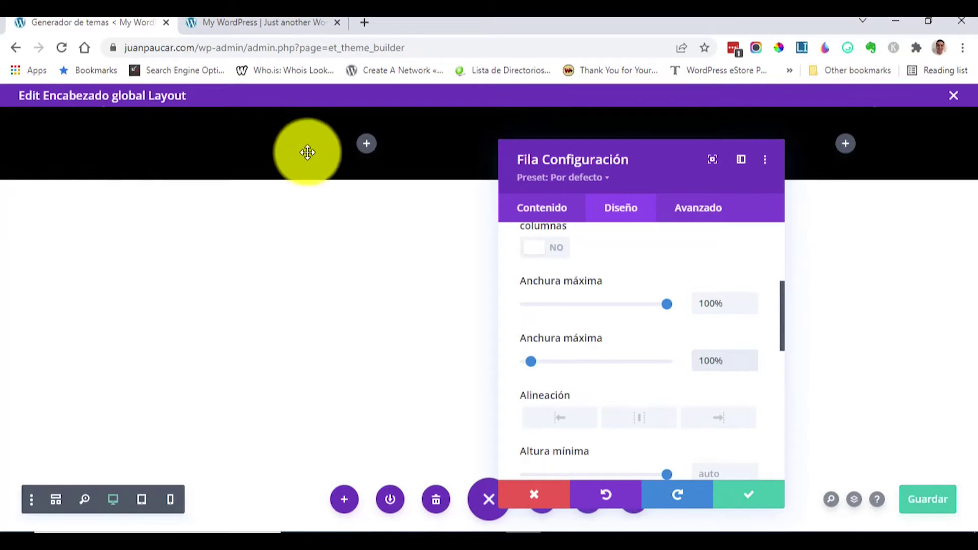
left_click(745, 498)
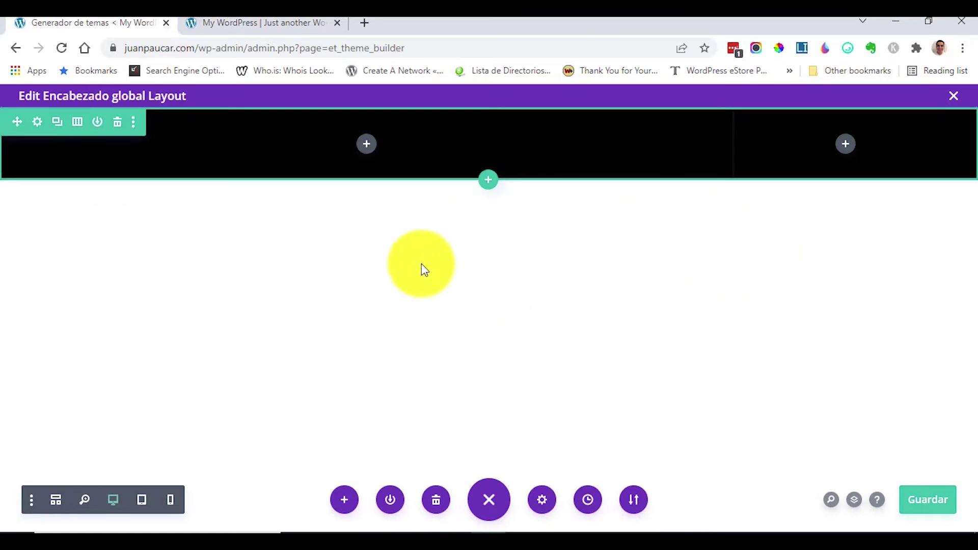
Add a Menú module to the row's wide column and save it with its default settings.
left_click(367, 146)
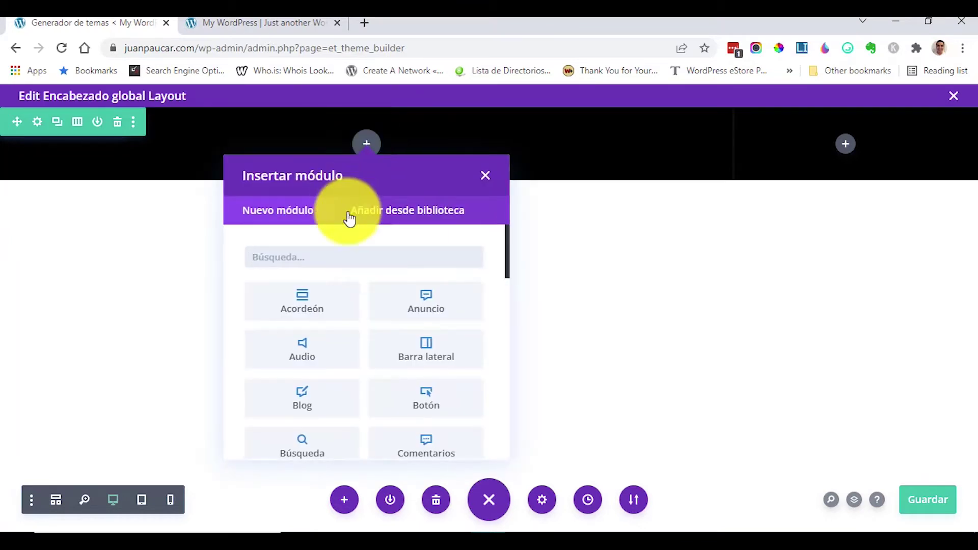
left_click(336, 257)
type("m")
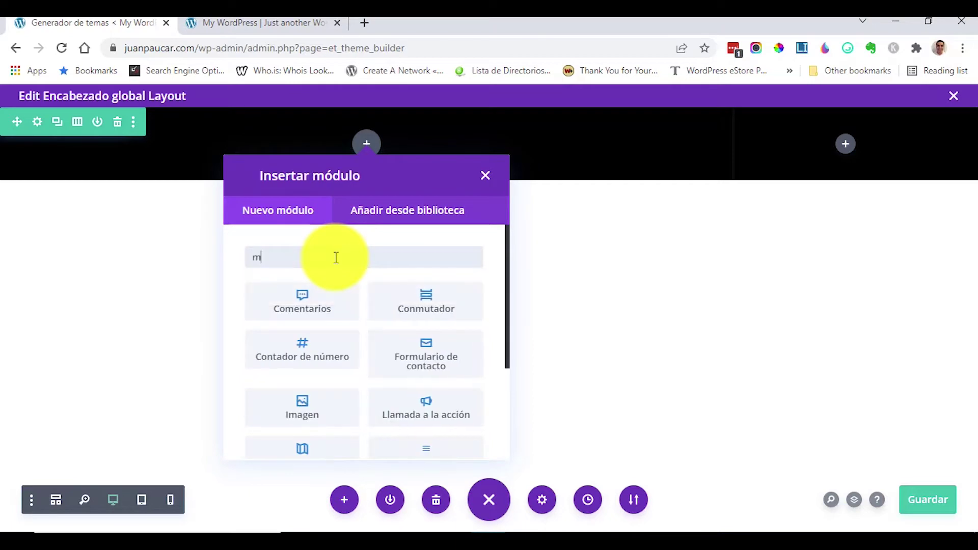
type("e")
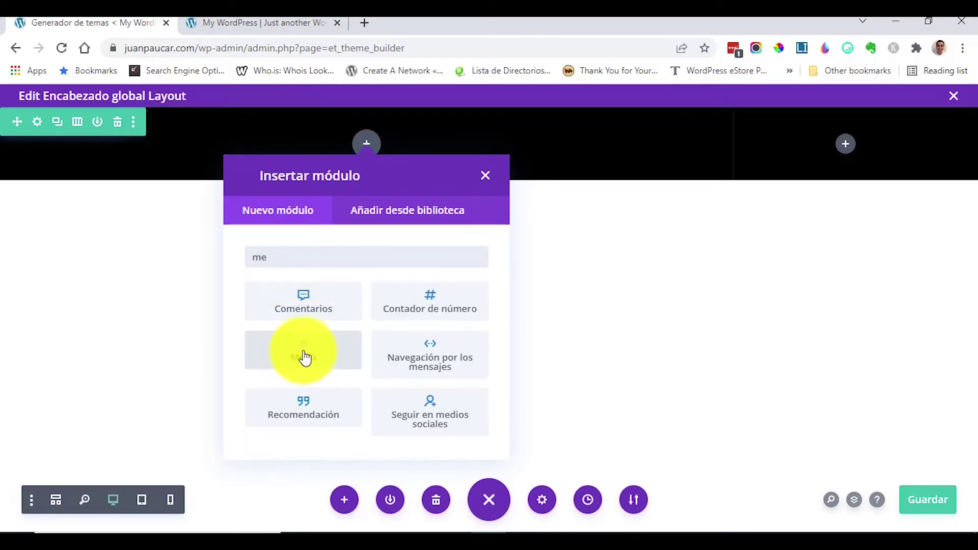
left_click(310, 356)
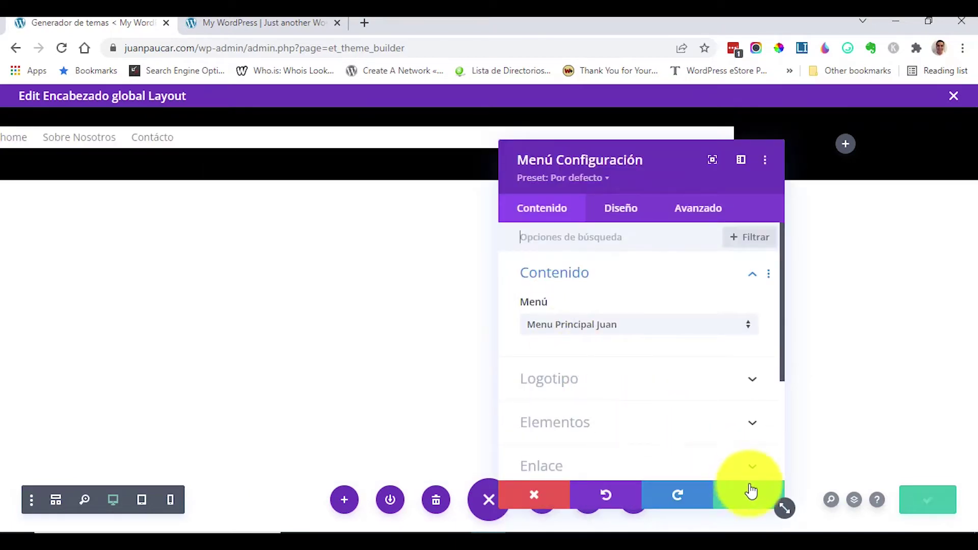
left_click(744, 502)
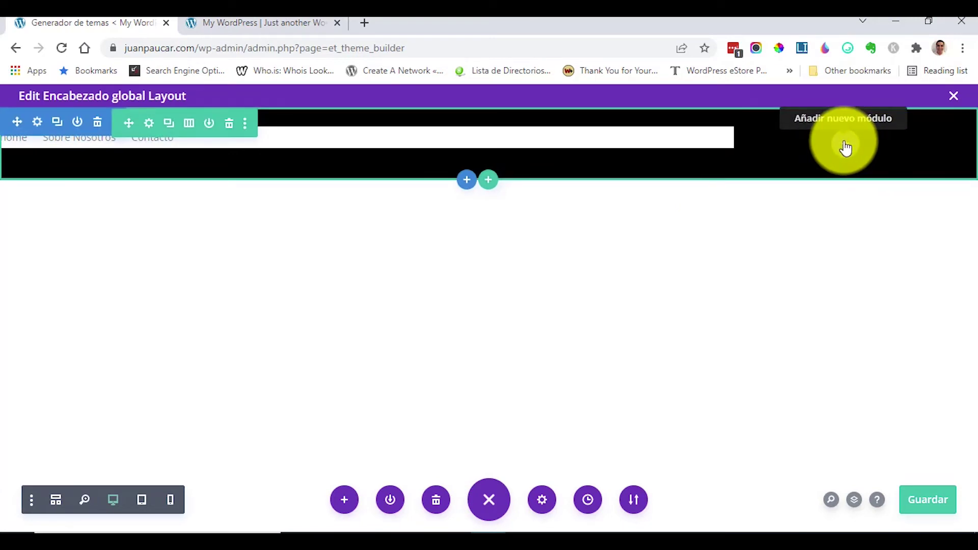
Add a Botón module to the row's narrow column and set its button text to "Más Información".
left_click(845, 146)
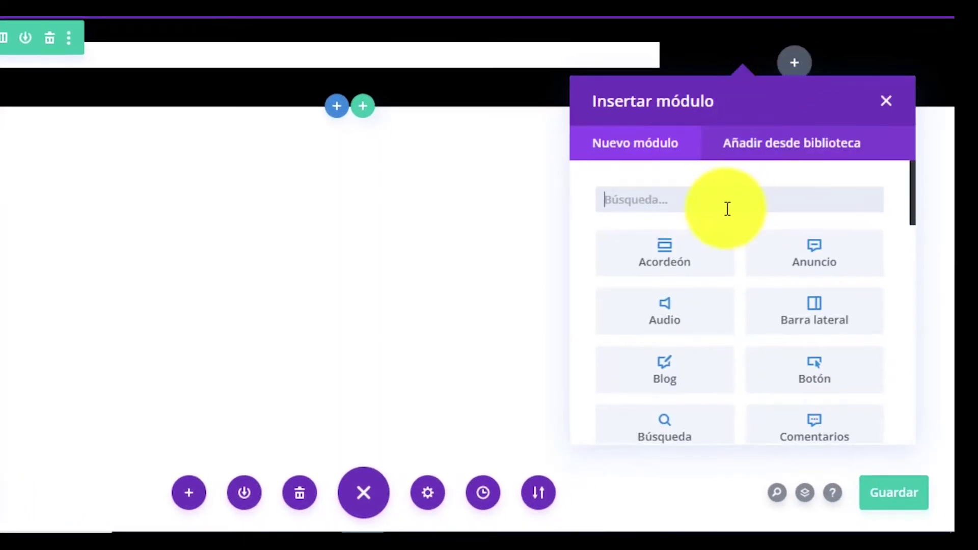
left_click(693, 204)
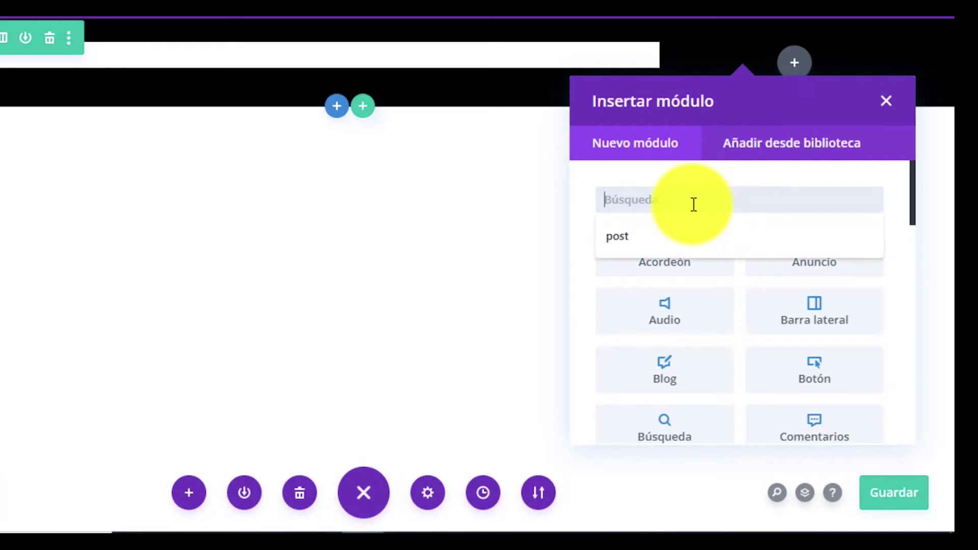
left_click(814, 371)
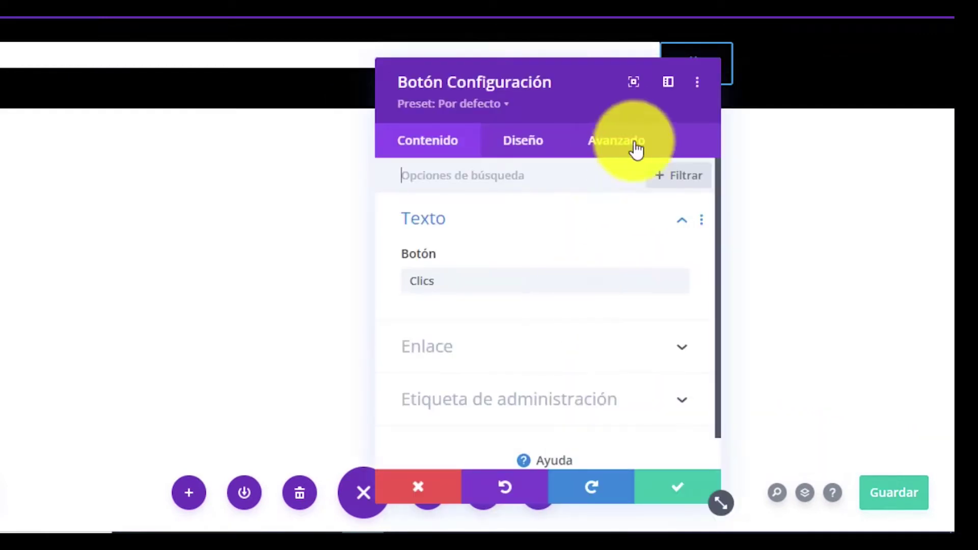
left_click_drag(597, 98, 476, 84)
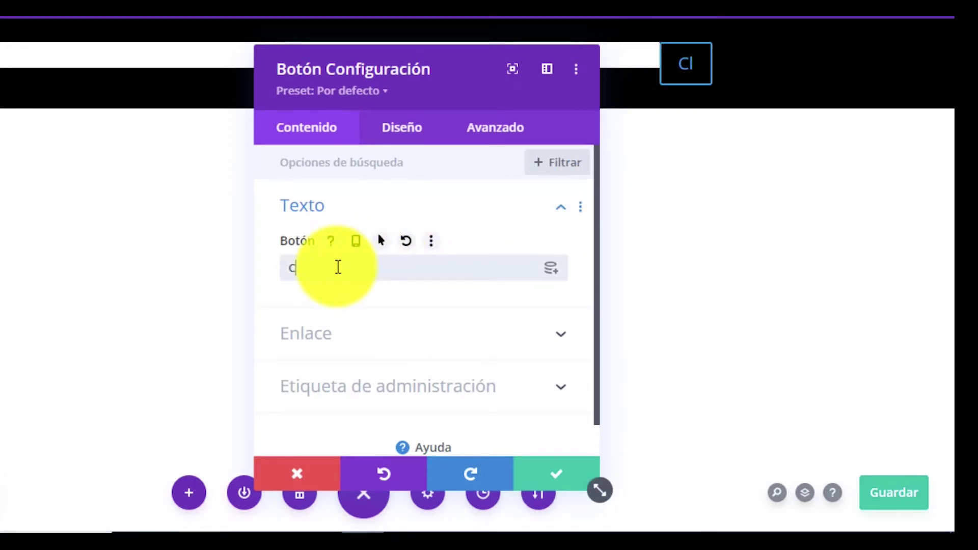
key("BackSpace")
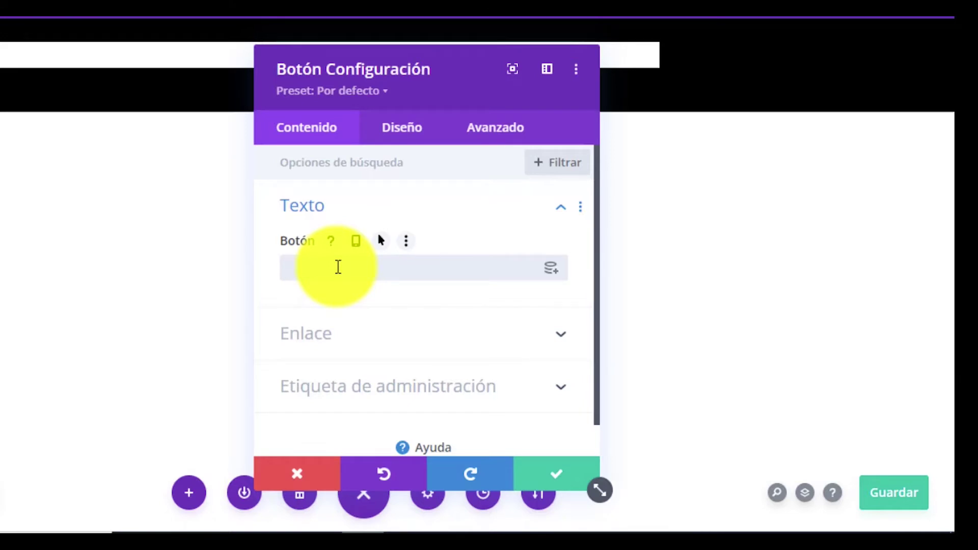
type("Más In")
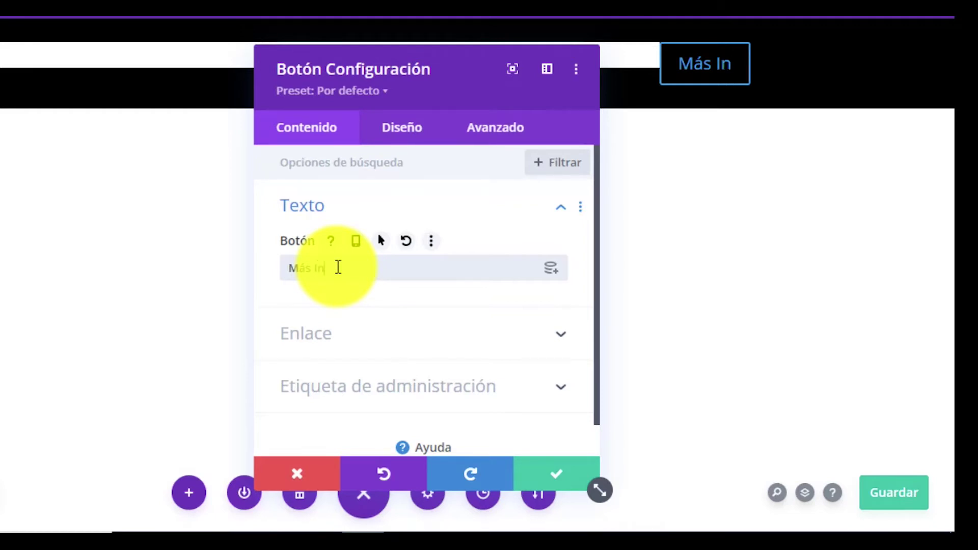
type("formación")
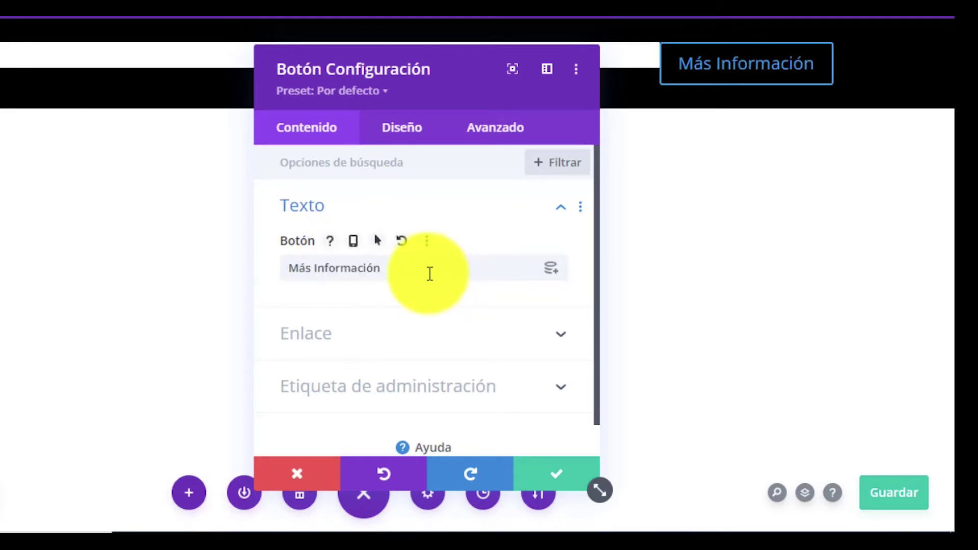
Align the "Más Información" button to the right within its column.
left_click(411, 138)
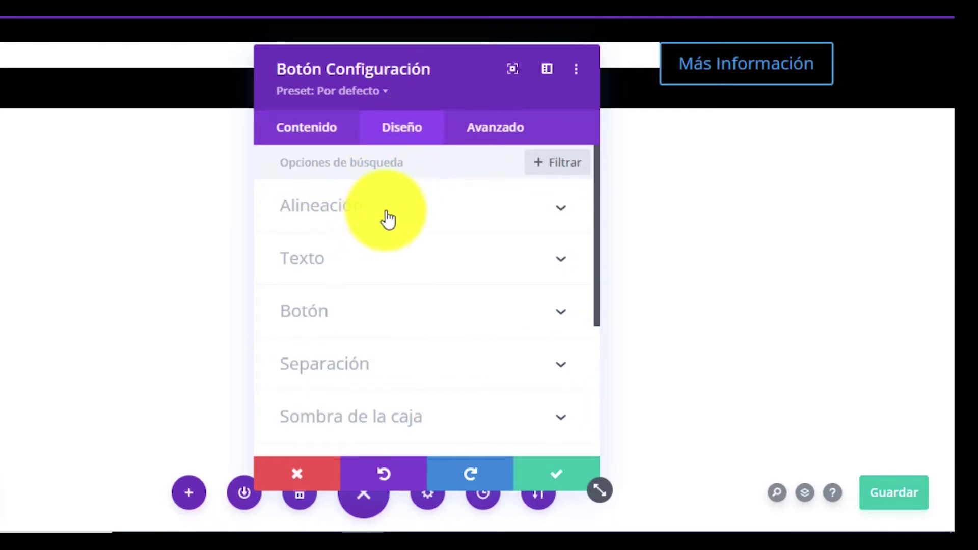
left_click(406, 217)
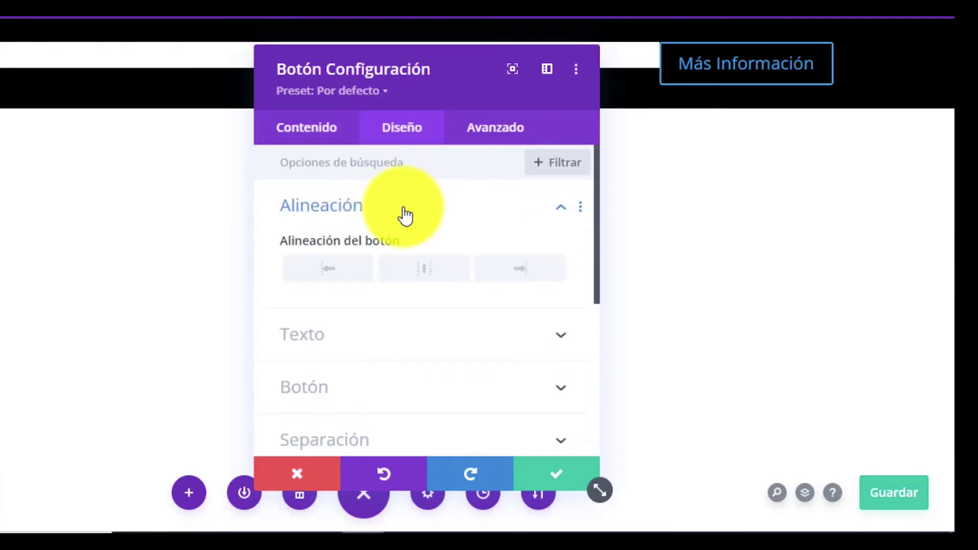
left_click(525, 279)
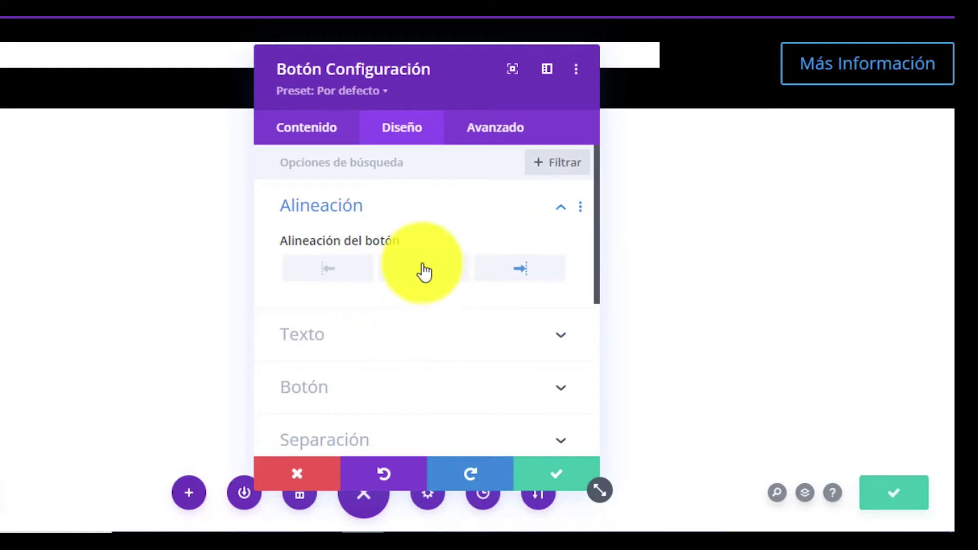
Enable custom styles for the "Más Información" button in its design settings.
scroll(394, 332, "down", 2)
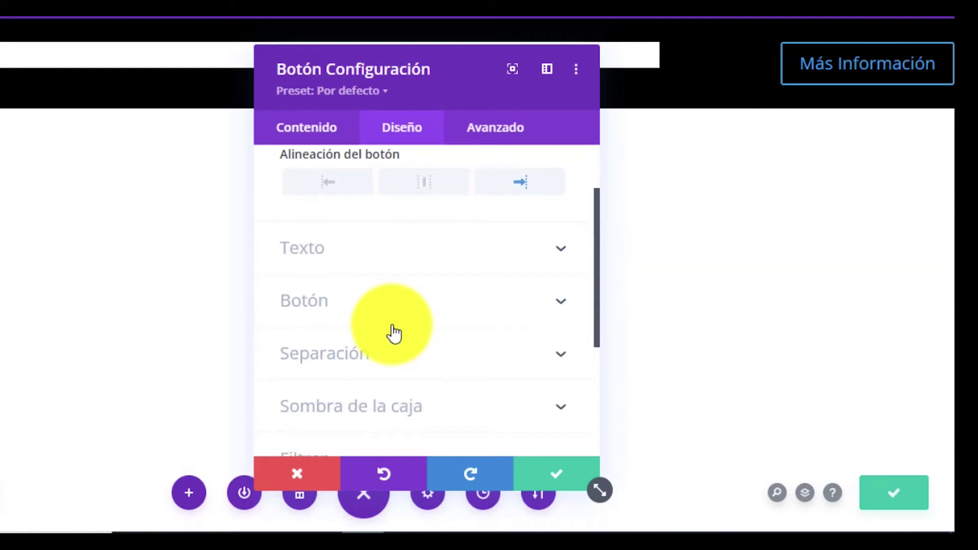
left_click(368, 304)
scroll(326, 331, "down", 2)
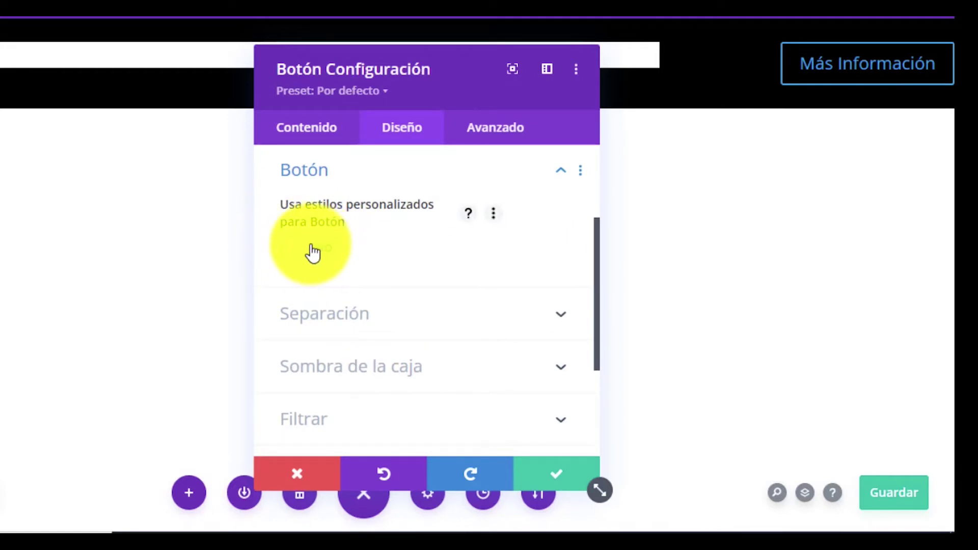
left_click(313, 251)
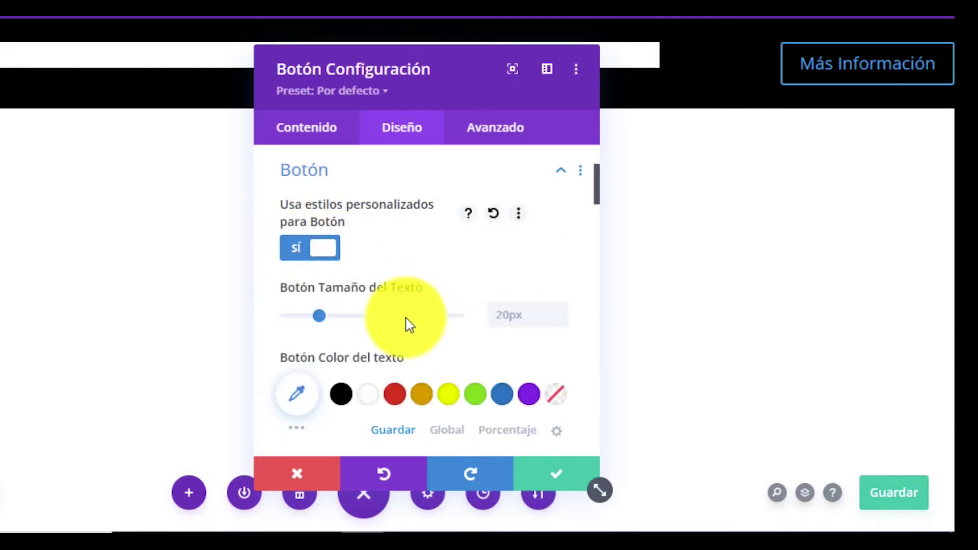
Set the button's text size to 18px and save the header layout.
scroll(407, 321, "down", 2)
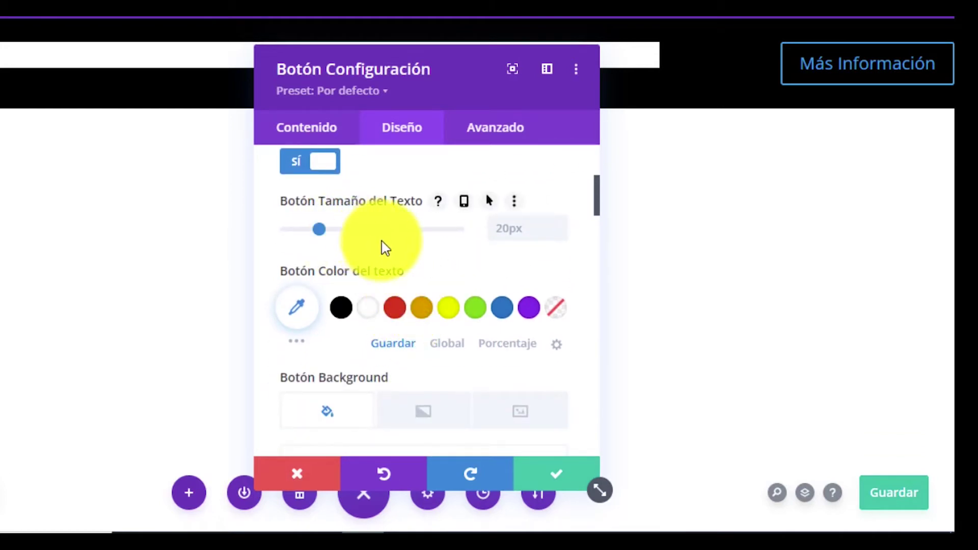
scroll(387, 252, "up", 2)
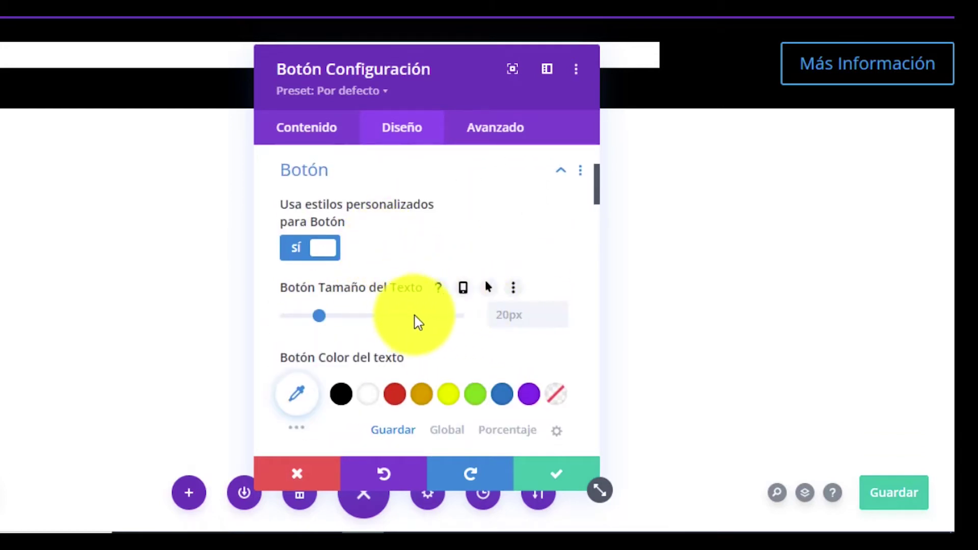
left_click(558, 321)
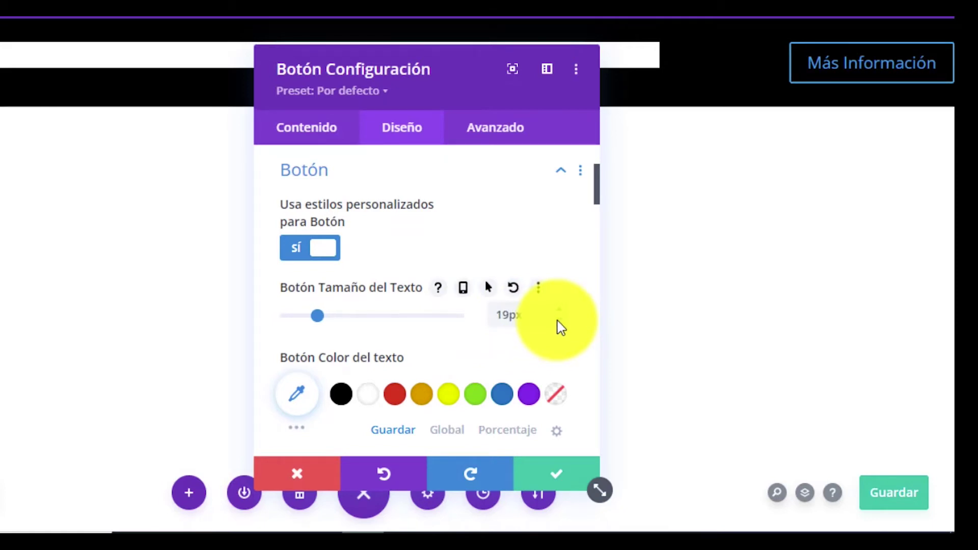
left_click(558, 321)
scroll(379, 318, "down", 2)
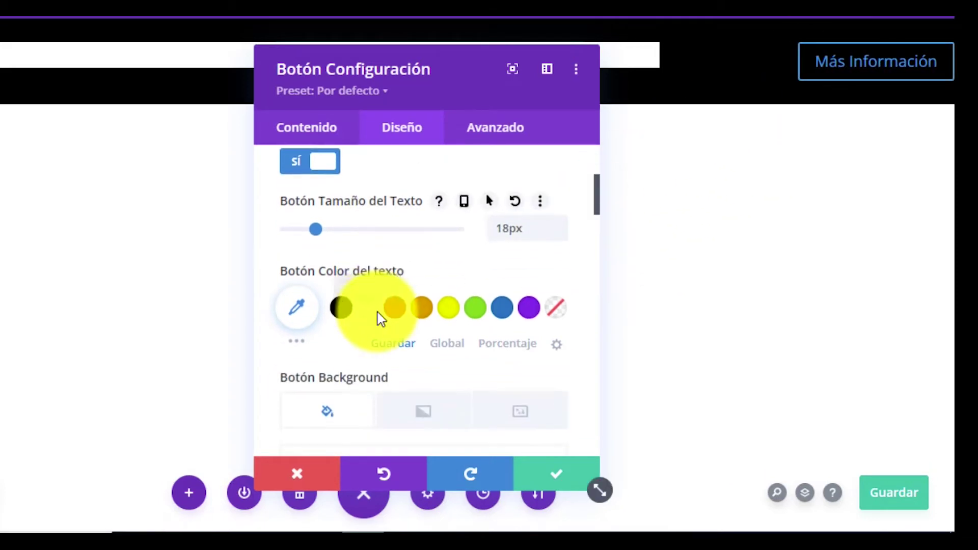
key("ctrl+s")
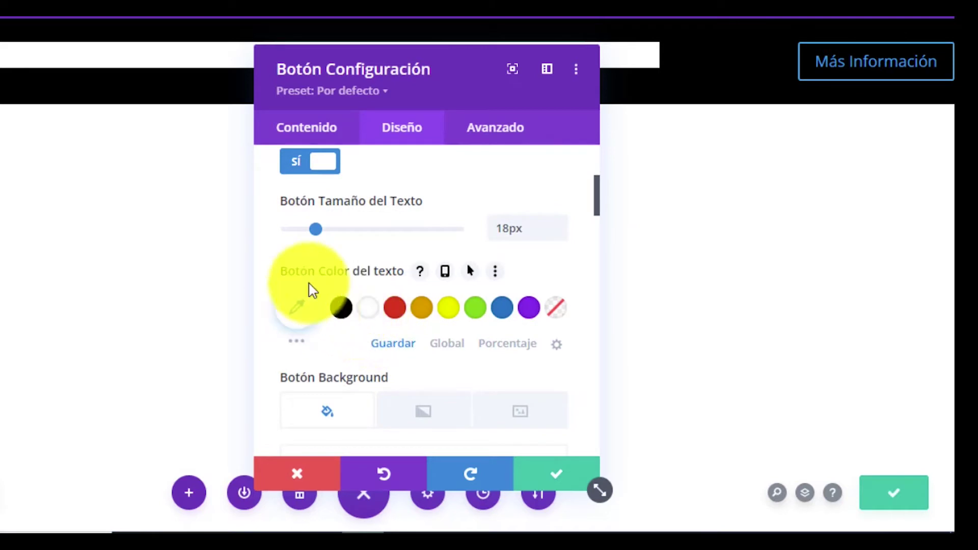
Set the button's text color to white (#ffffff) and its background color to the palette's blue.
left_click(367, 308)
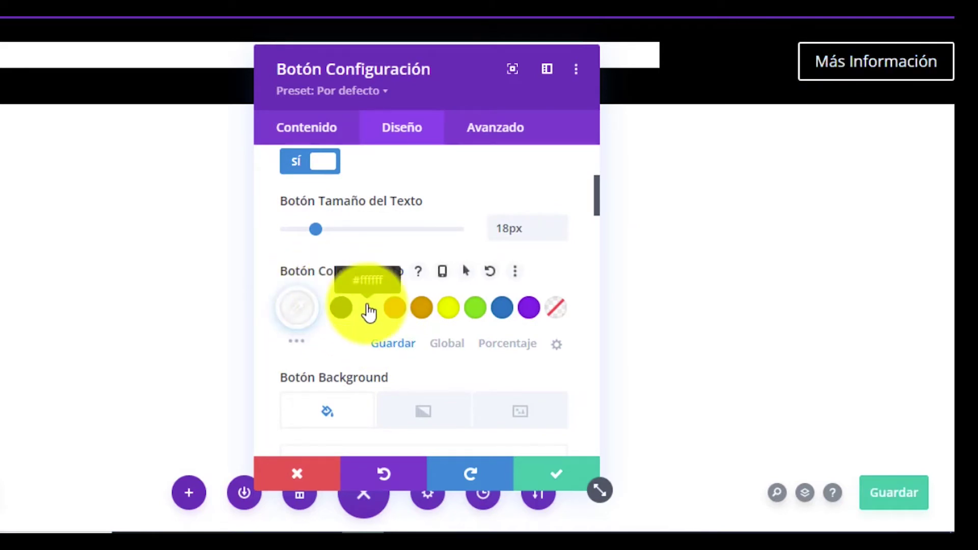
scroll(368, 309, "down", 2)
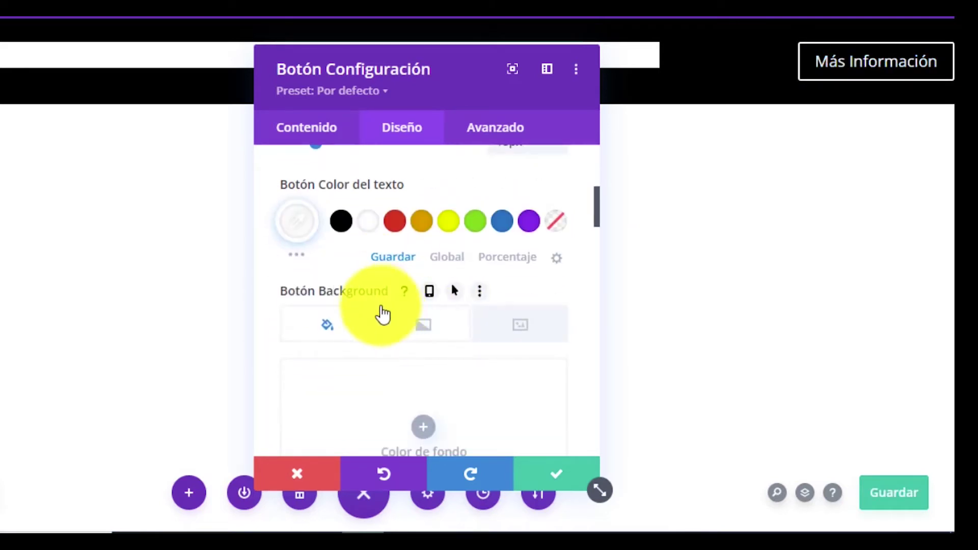
scroll(333, 315, "down", 2)
scroll(471, 327, "down", 2)
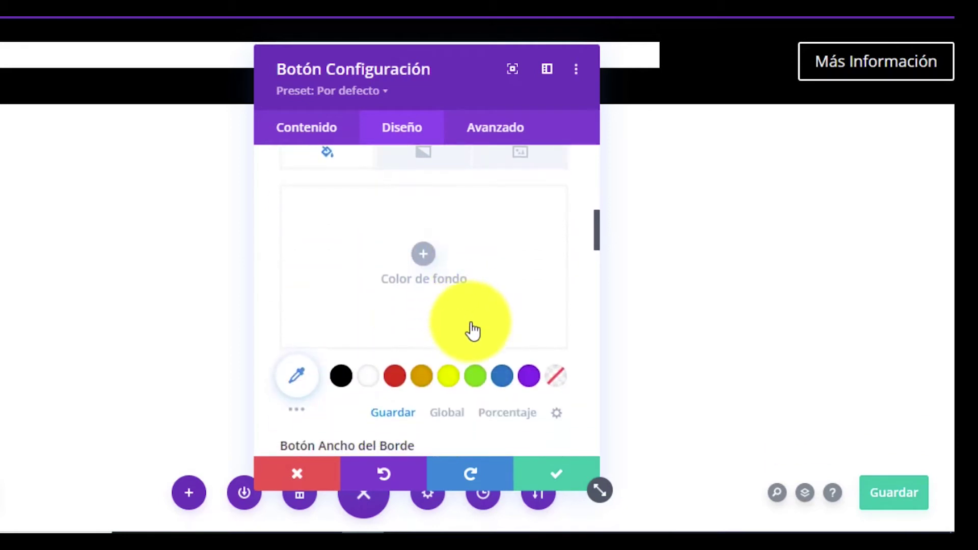
left_click(502, 376)
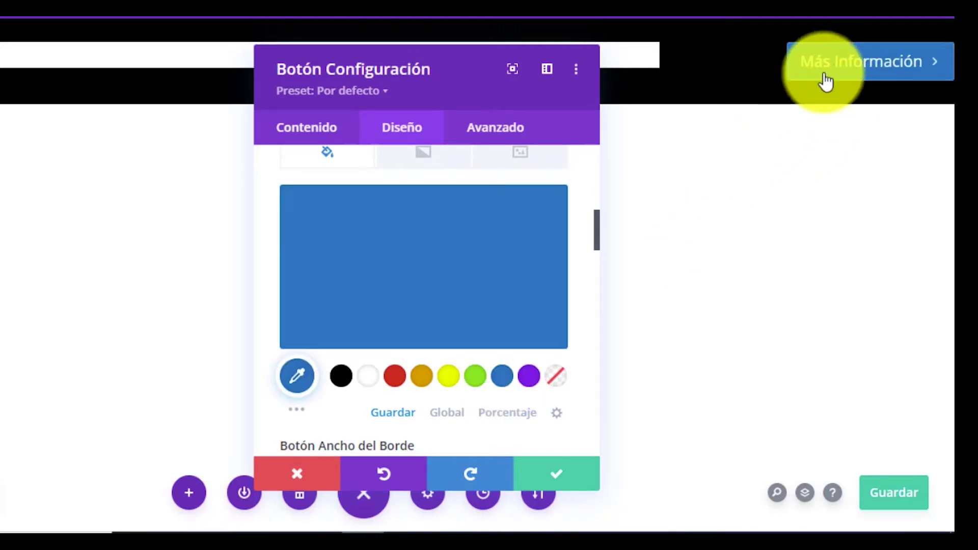
Set the button's border width to 1px and save the layout and the button settings.
scroll(459, 342, "down", 3)
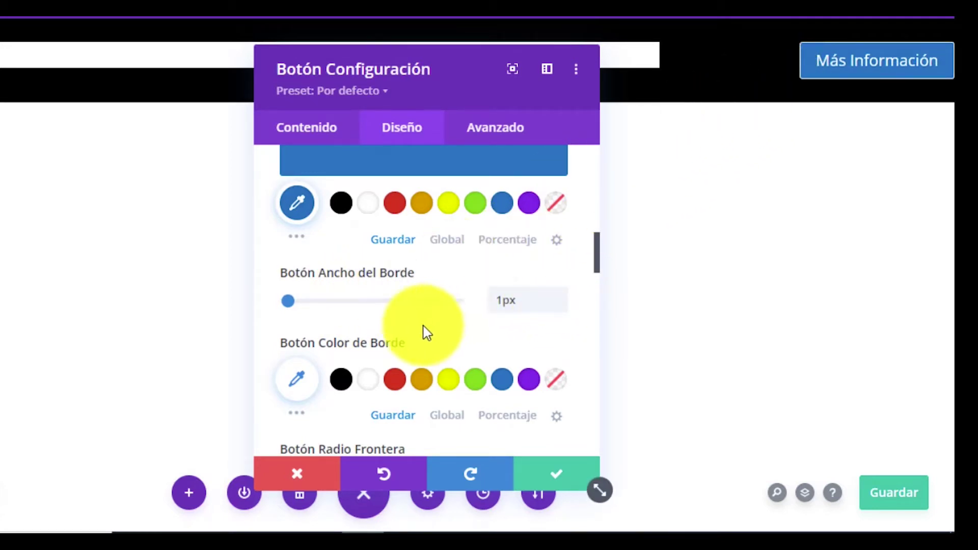
key("ctrl+s")
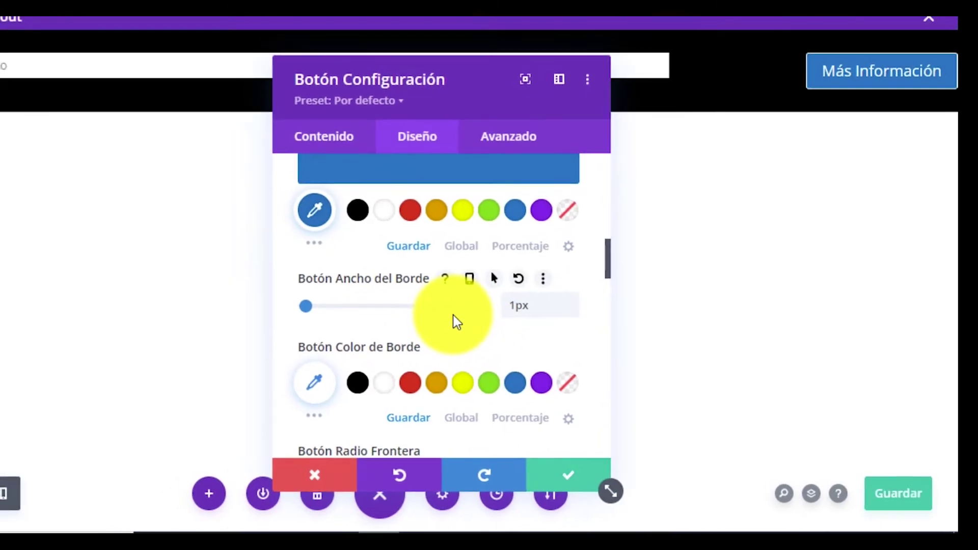
scroll(457, 321, "down", 2)
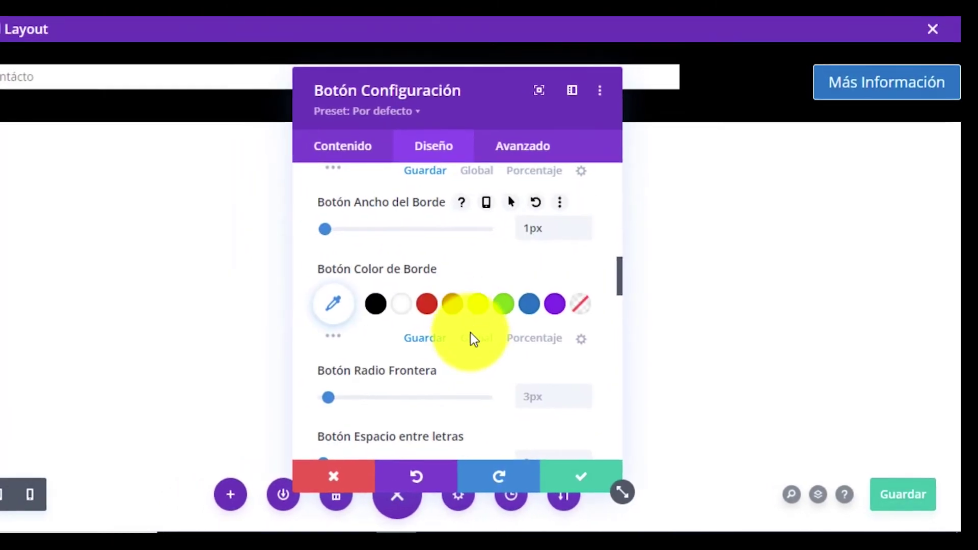
scroll(479, 377, "down", 1)
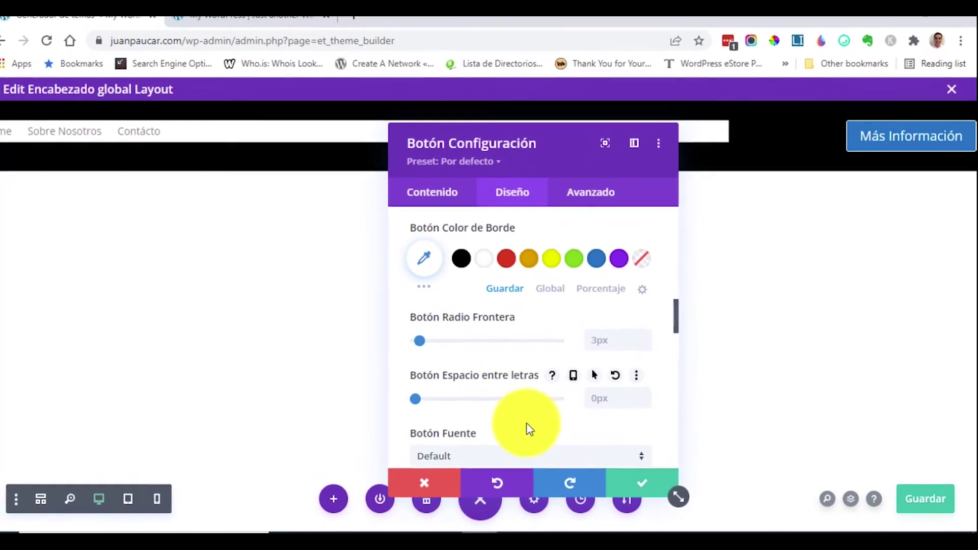
left_click(646, 486)
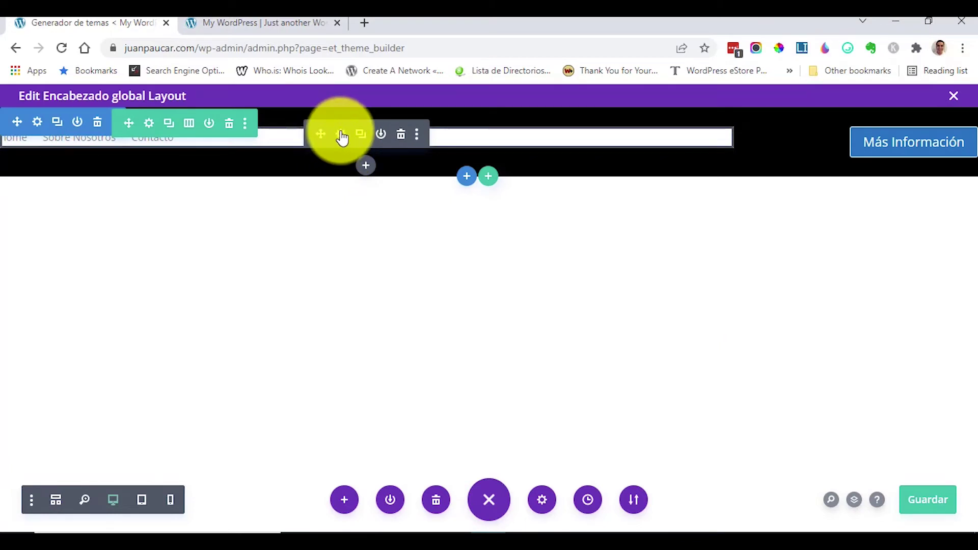
Make the Menú module's background color transparent.
left_click(341, 135)
scroll(520, 285, "down", 3)
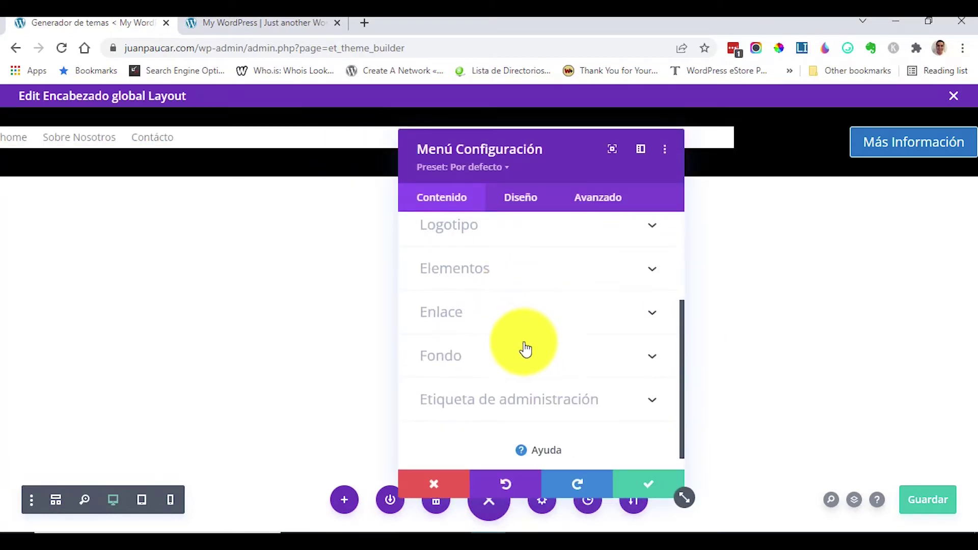
left_click(498, 355)
scroll(556, 353, "down", 5)
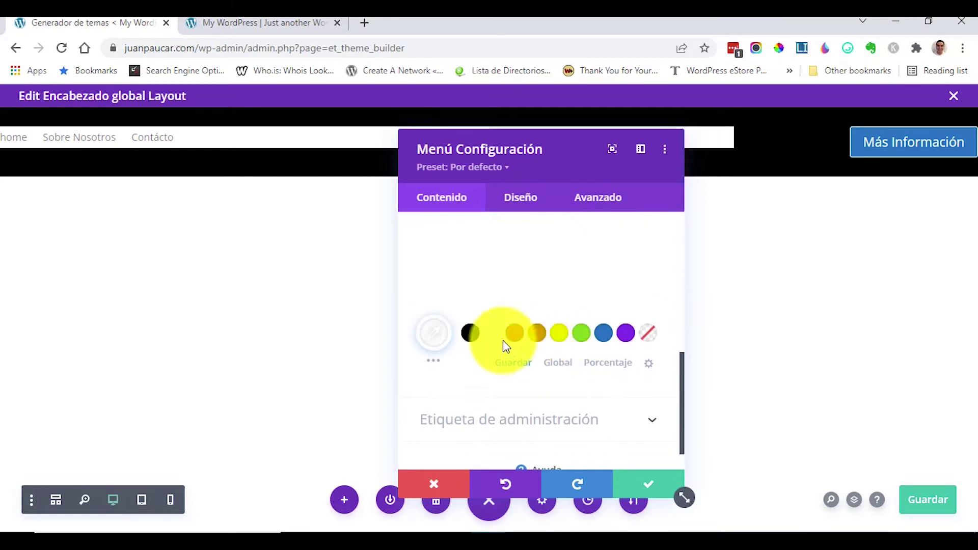
left_click(648, 336)
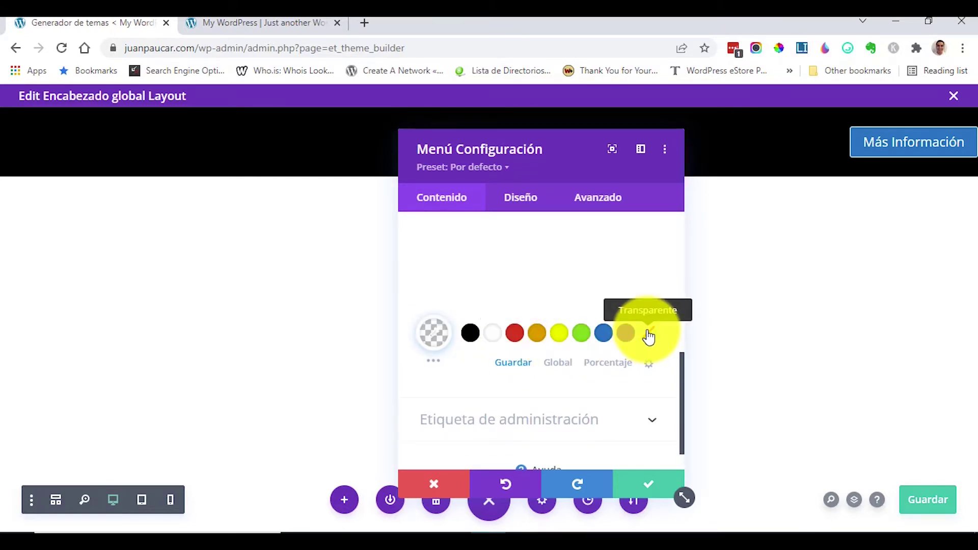
Style the Menú module's menu text in uppercase and set its text color to white.
left_click(518, 203)
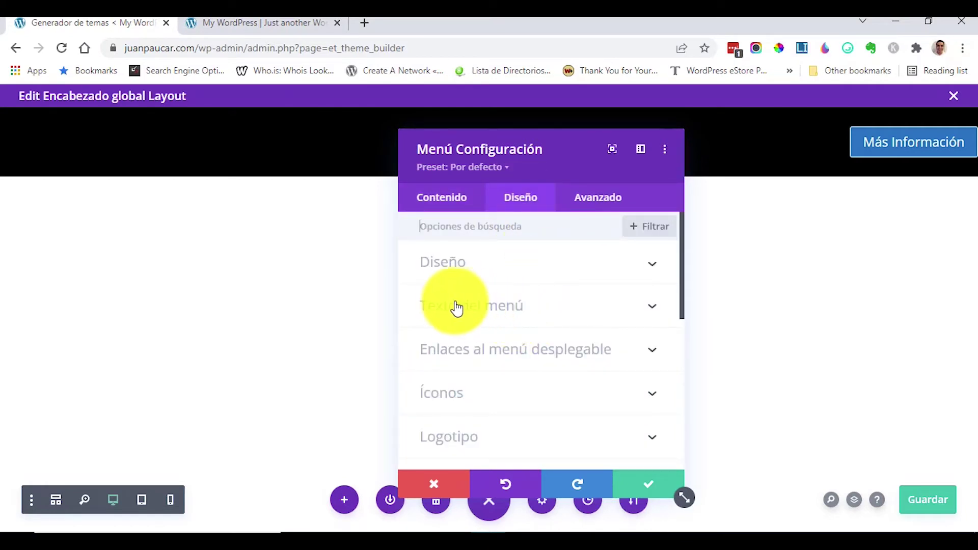
left_click(514, 308)
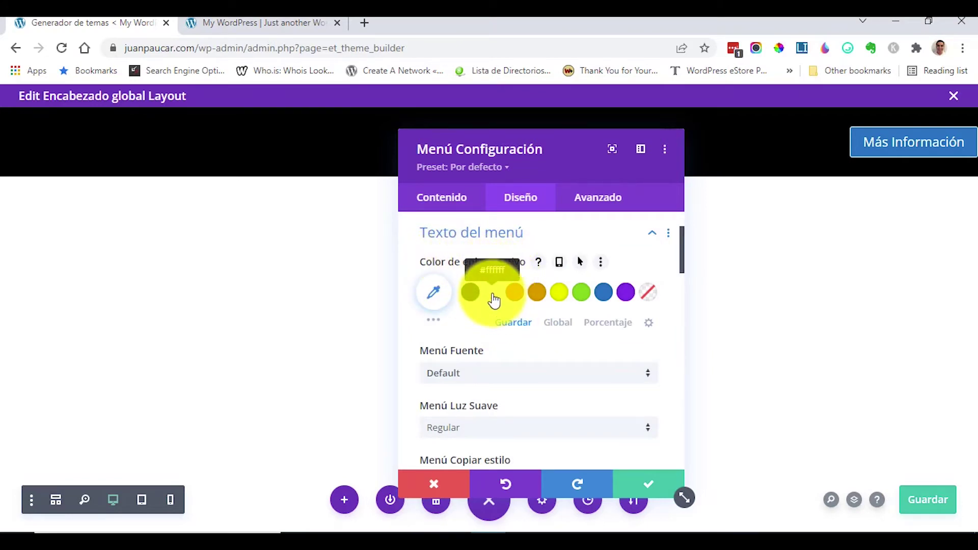
scroll(537, 339, "down", 3)
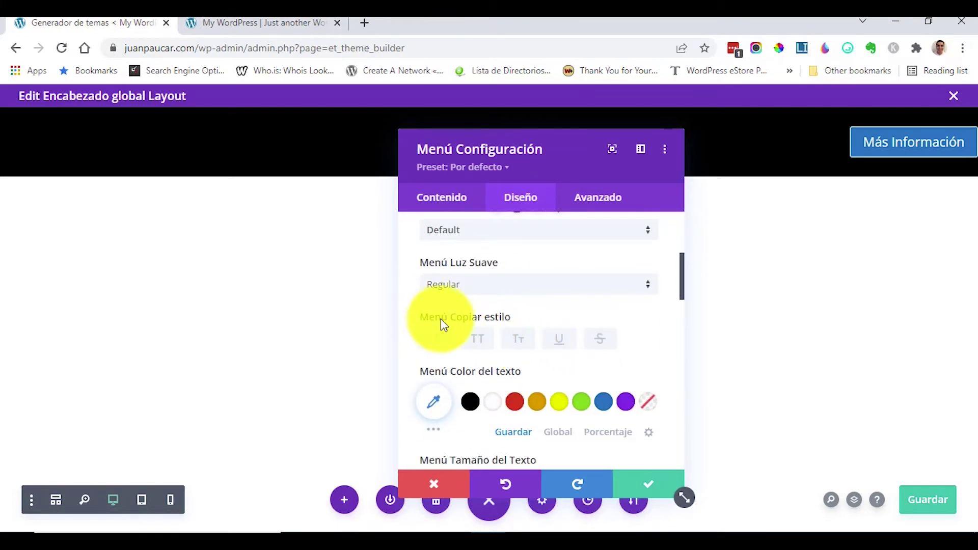
left_click(482, 345)
scroll(473, 338, "down", 2)
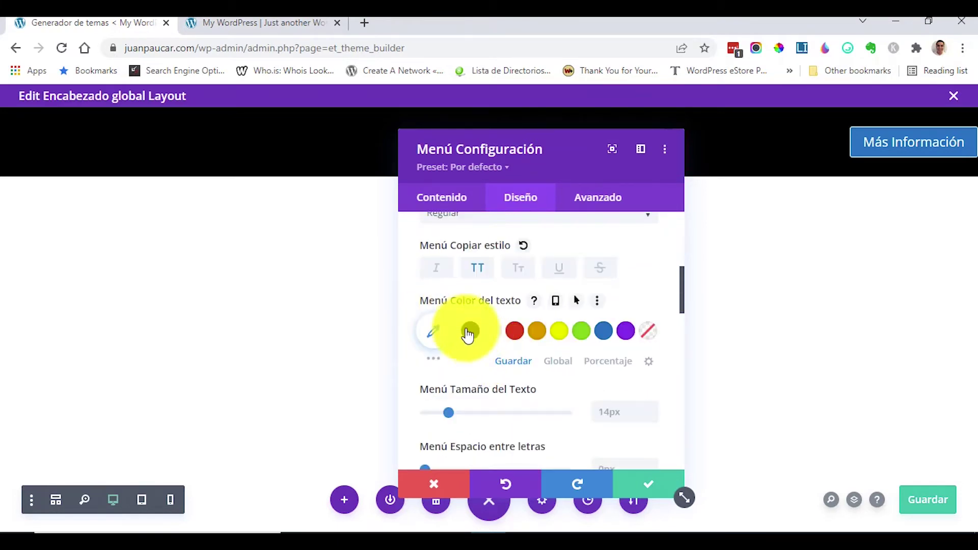
left_click(494, 336)
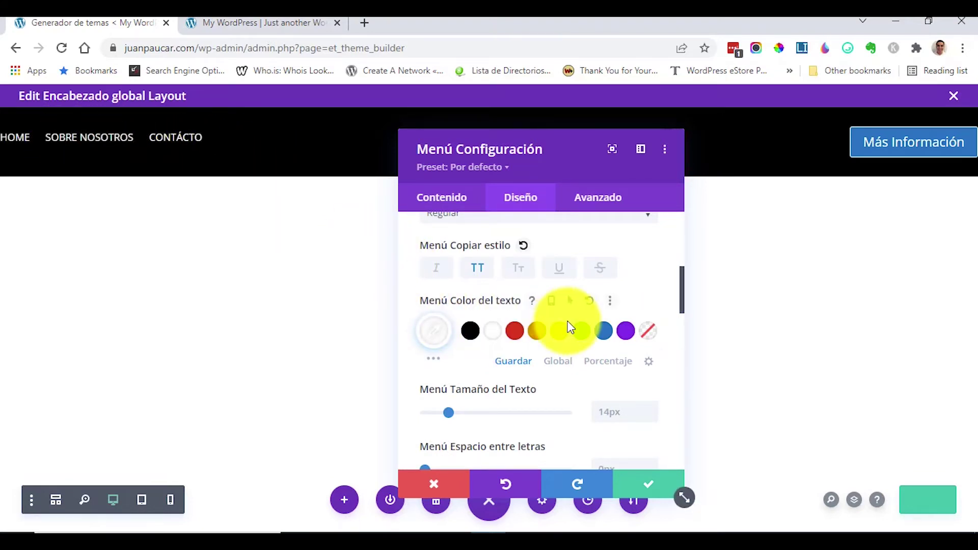
Increase the menu's text size by one step.
scroll(514, 331, "down", 2)
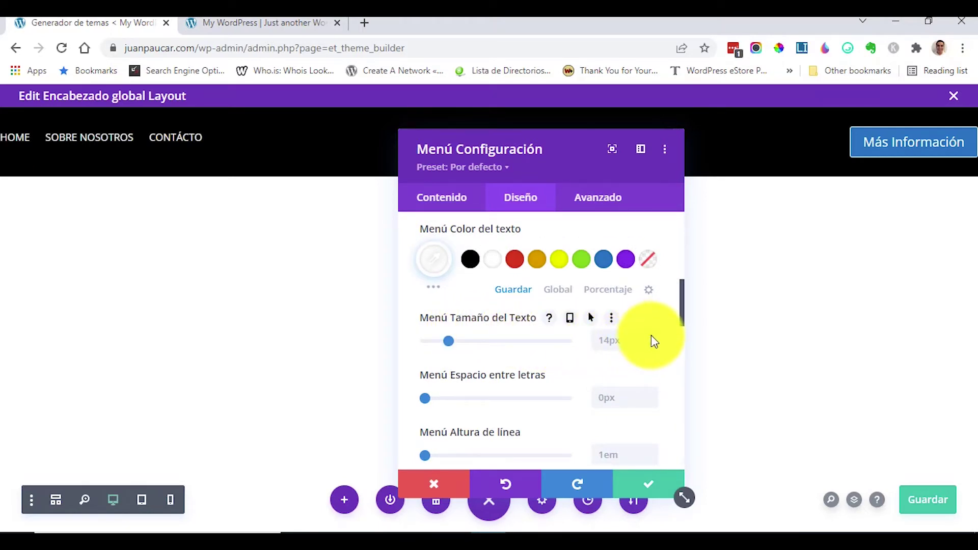
key("Up")
scroll(519, 355, "down", 5)
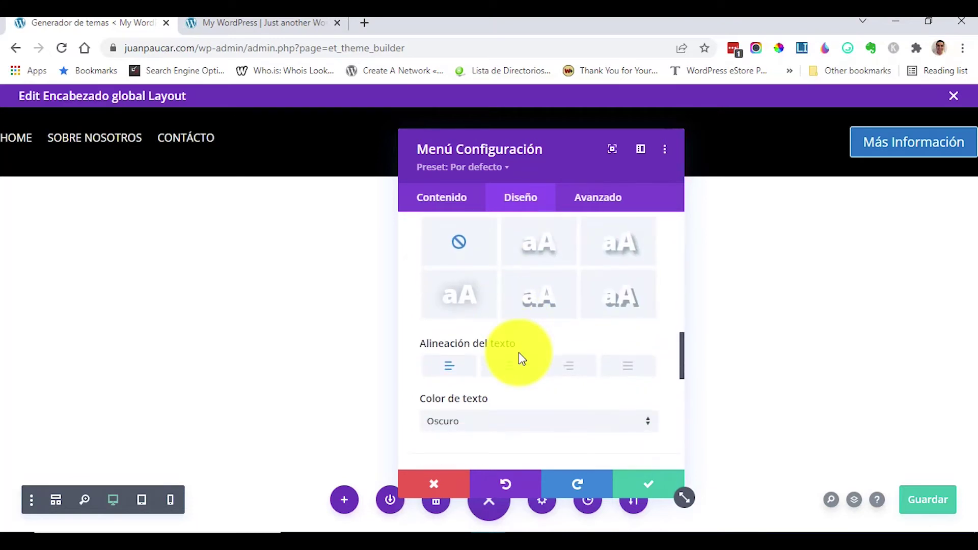
scroll(519, 353, "down", 2)
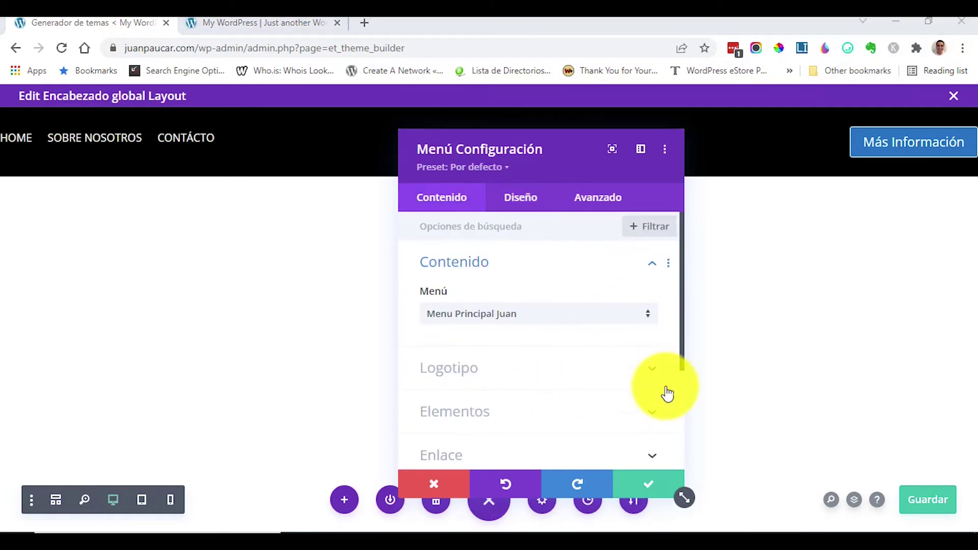
Add the round red JP image from the media library as the Menú module's logo.
scroll(581, 324, "down", 2)
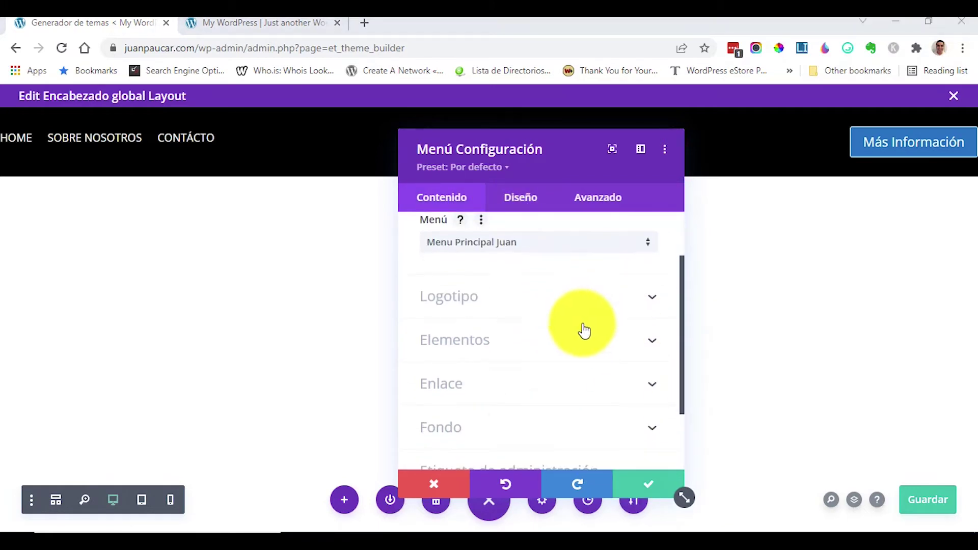
scroll(555, 318, "down", 2)
scroll(583, 353, "up", 3)
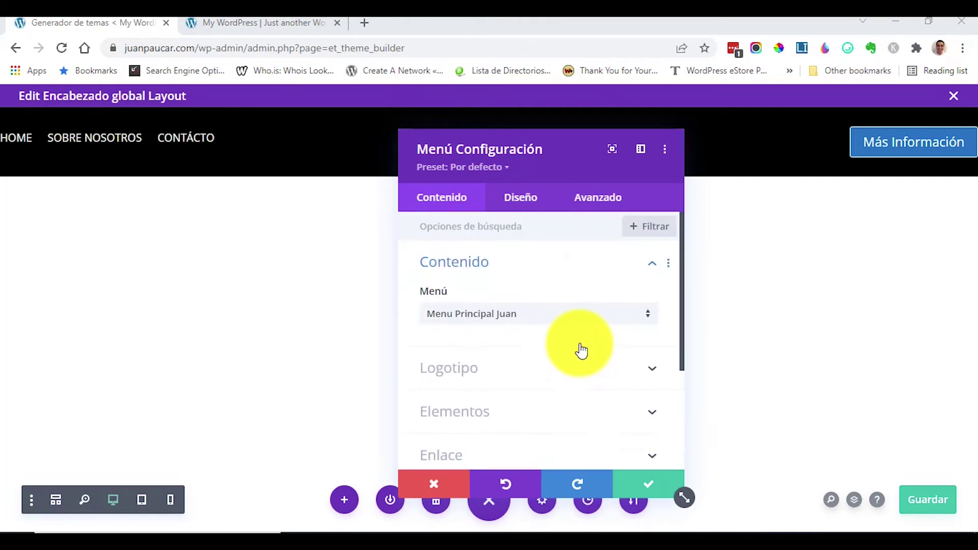
left_click(499, 374)
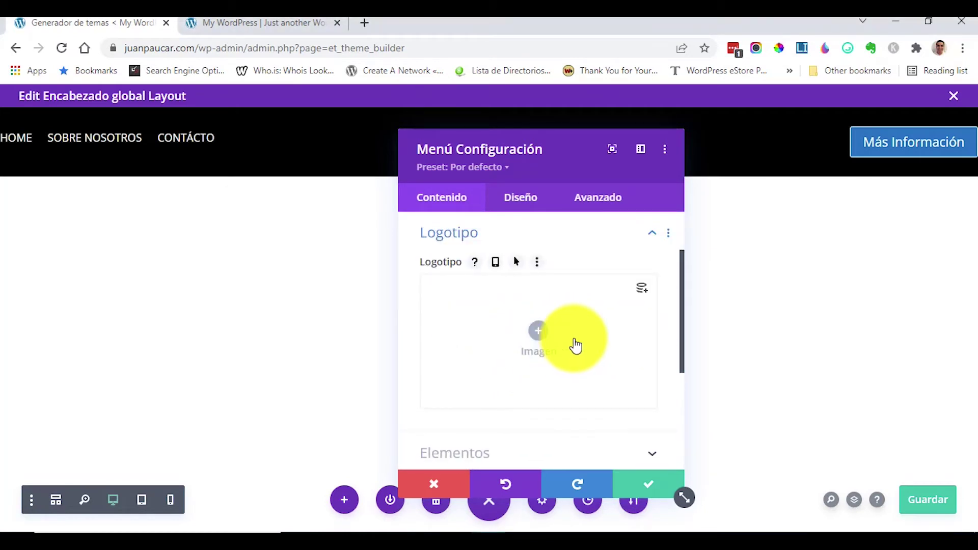
left_click(545, 333)
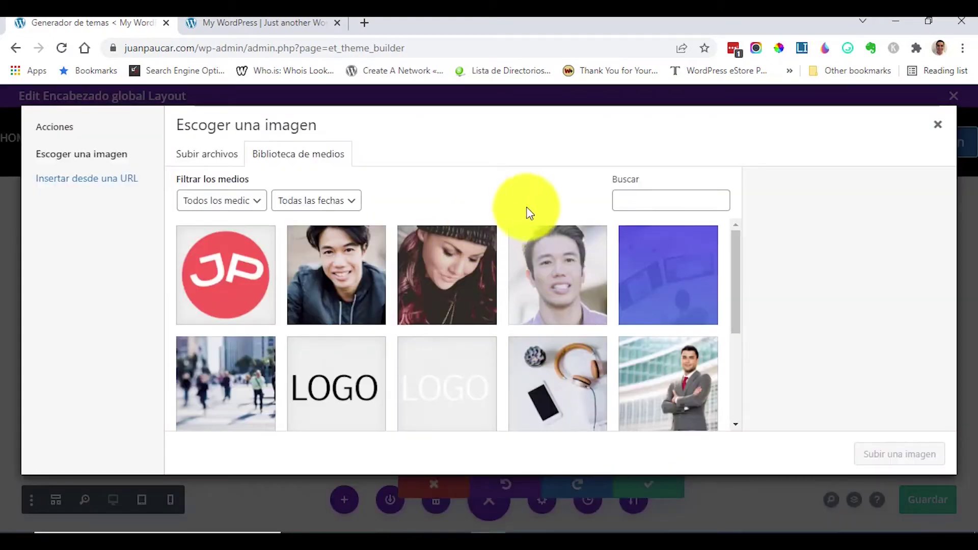
left_click(220, 275)
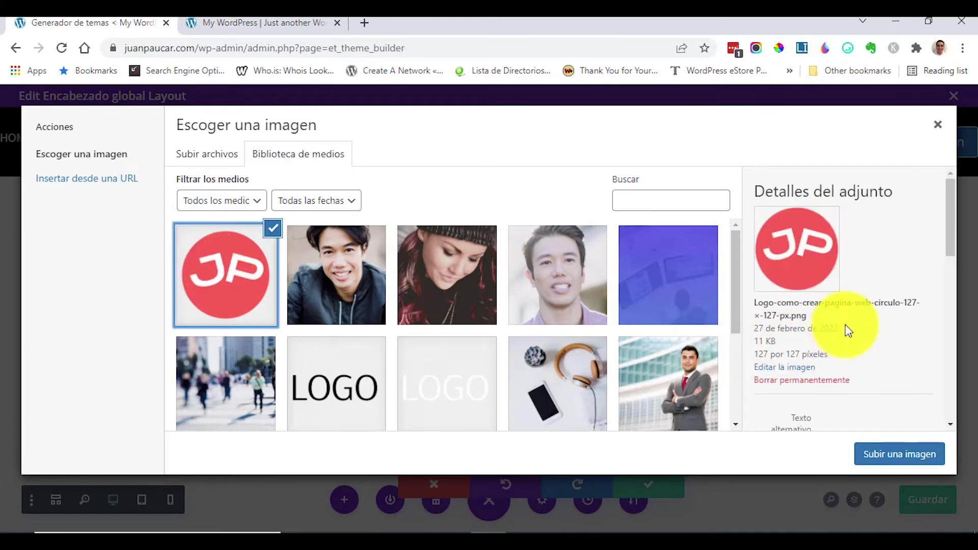
left_click(885, 458)
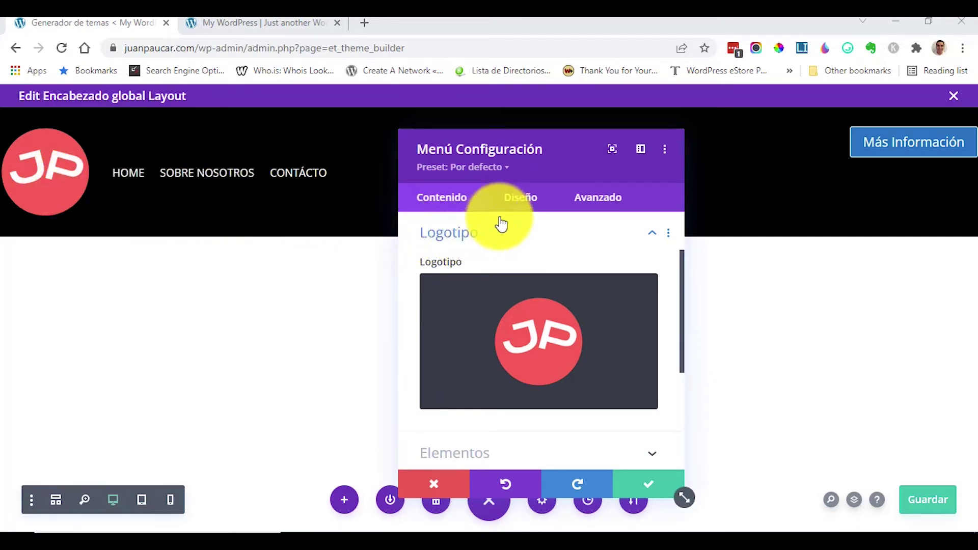
Set the Menú module's Logo Width to 10% for desktop.
left_click(521, 203)
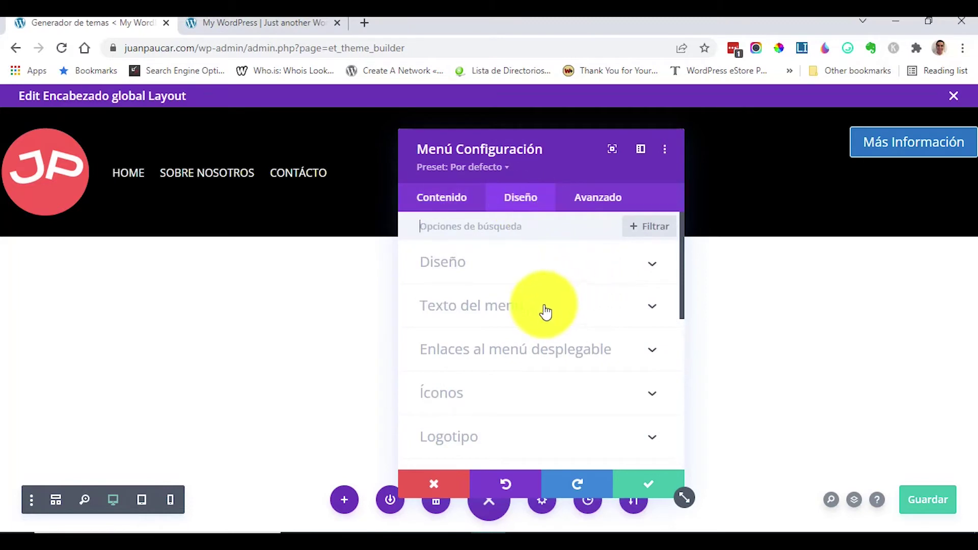
scroll(531, 305, "down", 3)
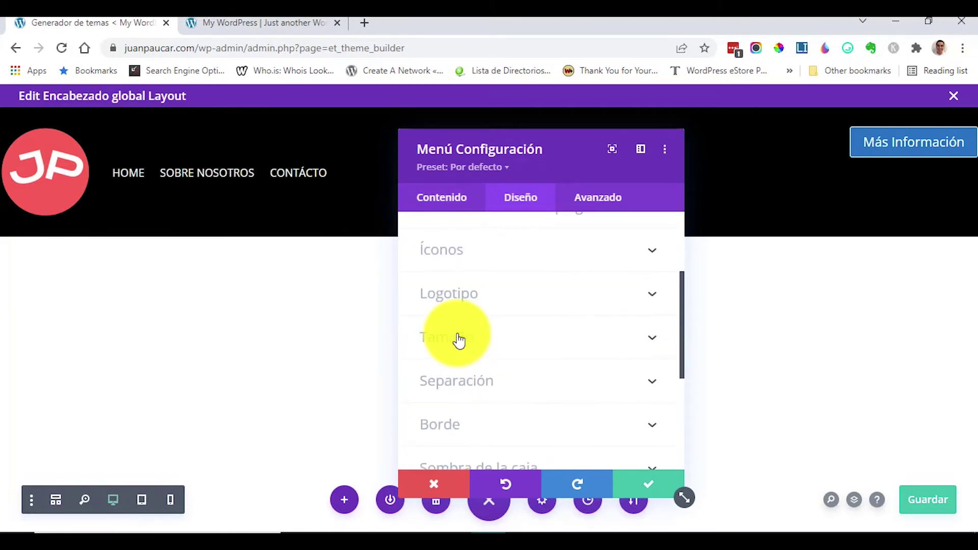
left_click(458, 338)
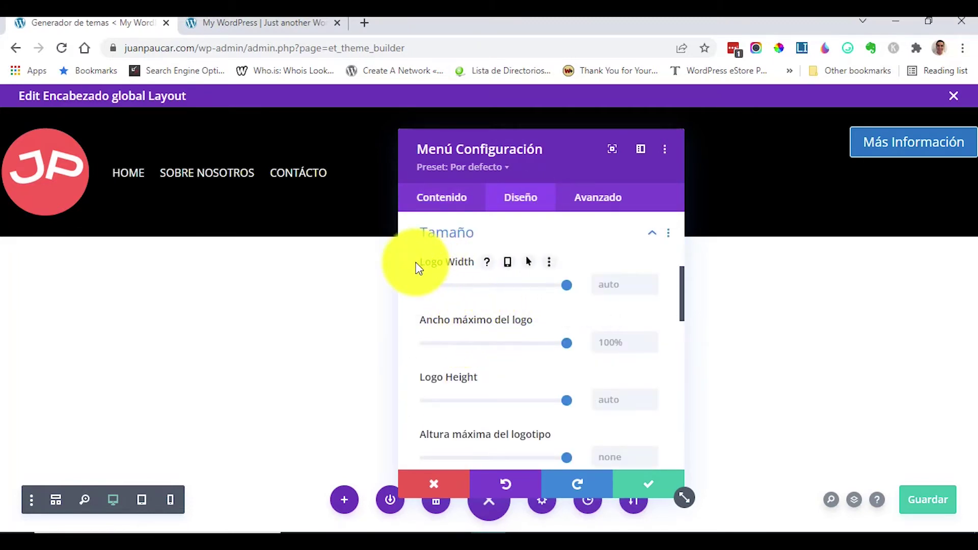
left_click(564, 282)
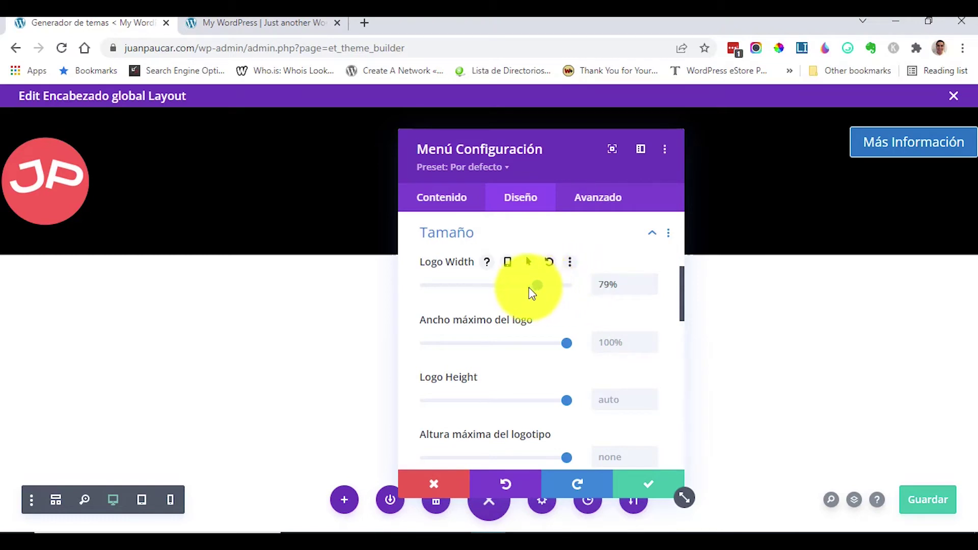
left_click_drag(532, 293, 443, 294)
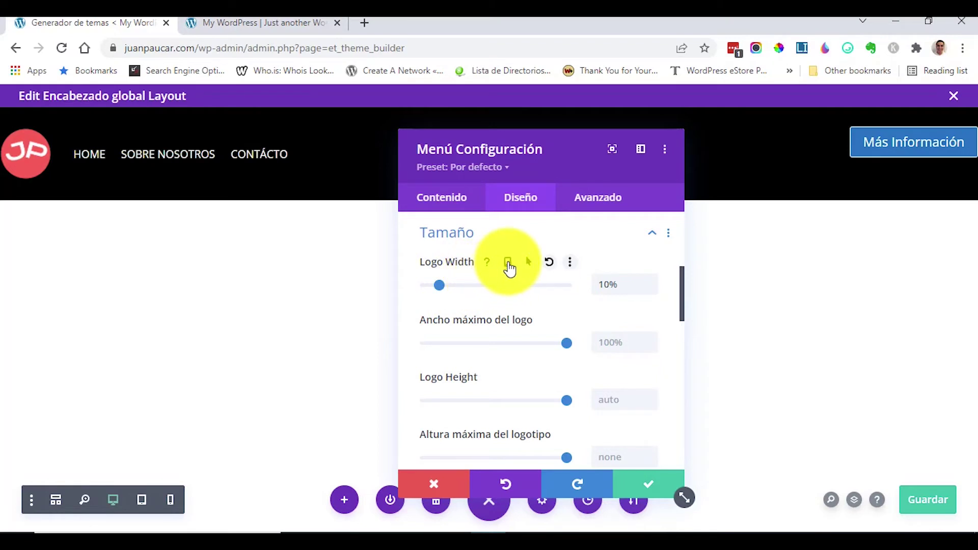
Enable responsive values for the Logo Width and set it to 15% for tablet.
left_click(508, 262)
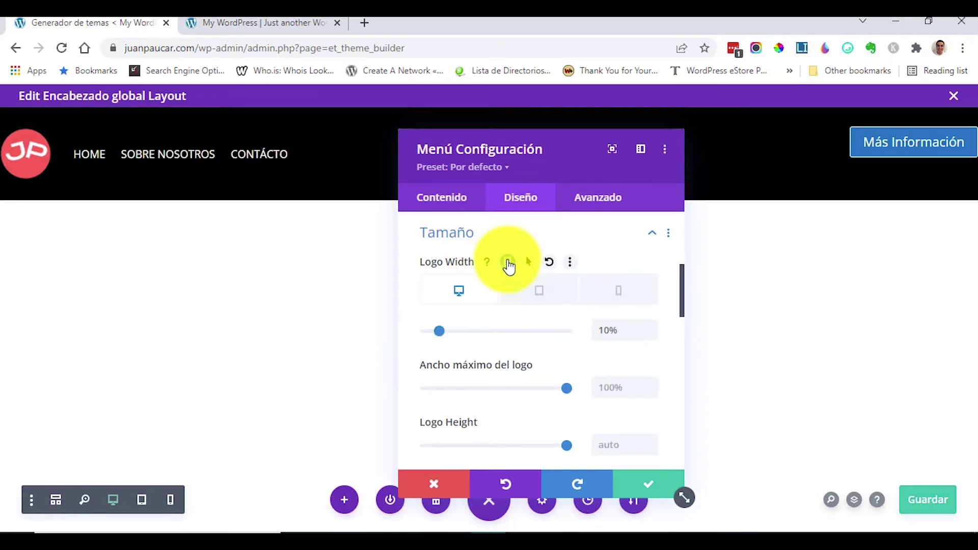
left_click(544, 296)
left_click_drag(570, 169, 703, 195)
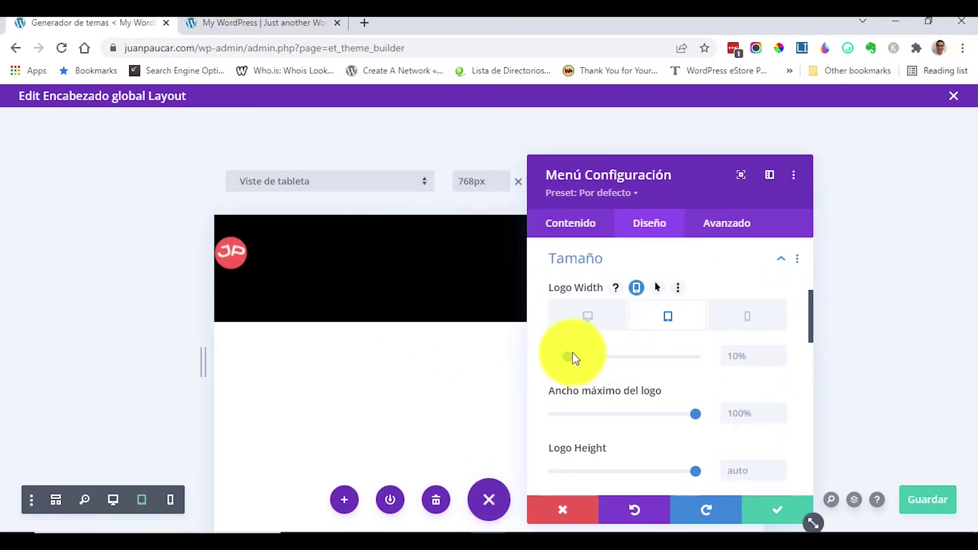
left_click_drag(569, 355, 576, 356)
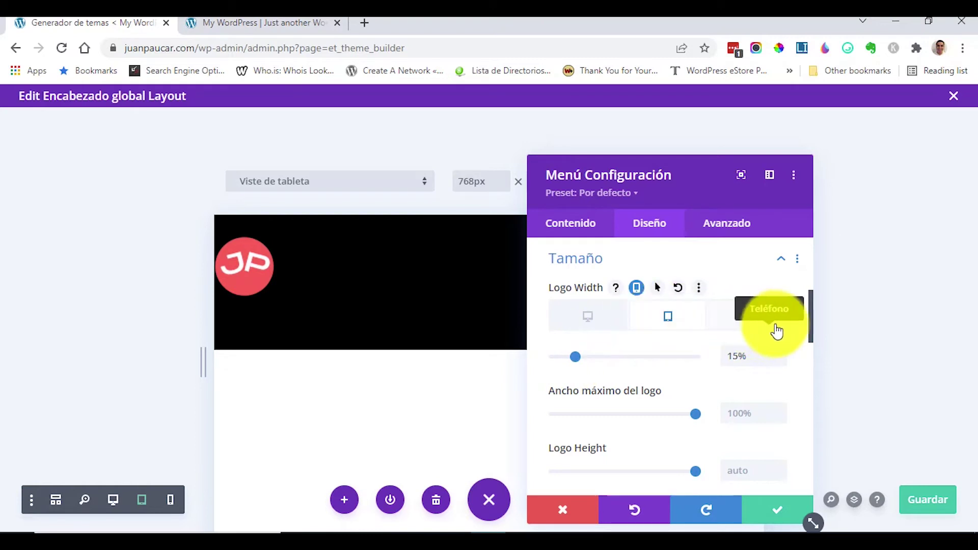
Set the phone Logo Width to 22%, return to the desktop view and apply the Menú settings.
left_click(750, 324)
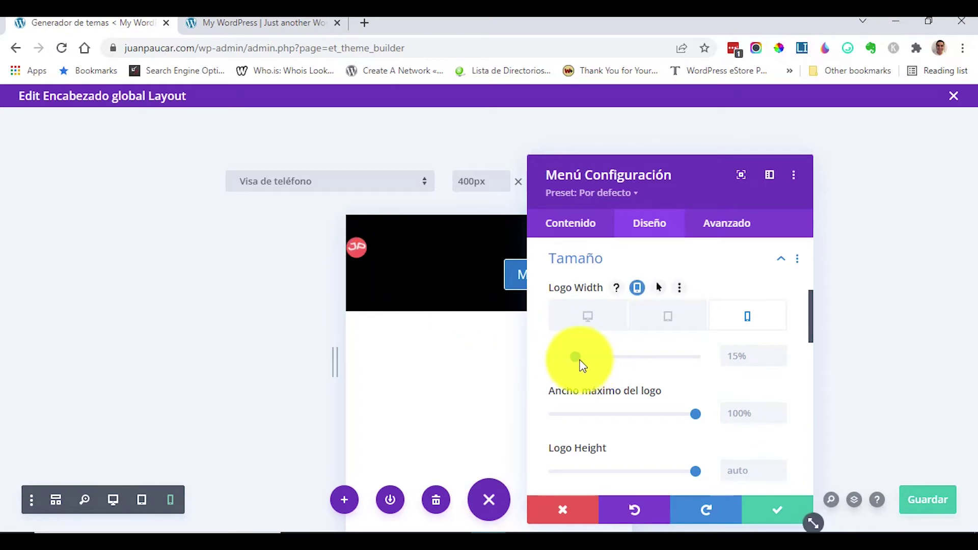
left_click_drag(582, 363, 589, 365)
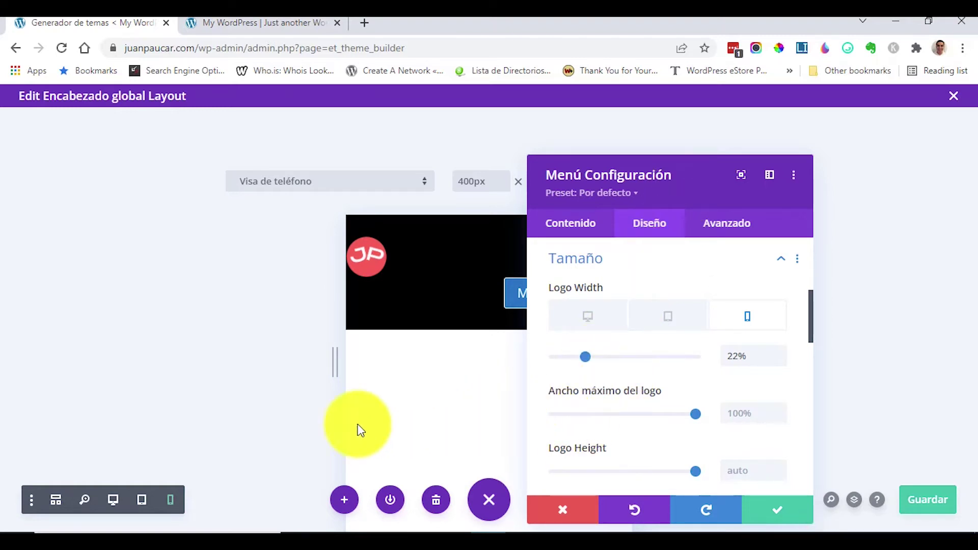
left_click(558, 321)
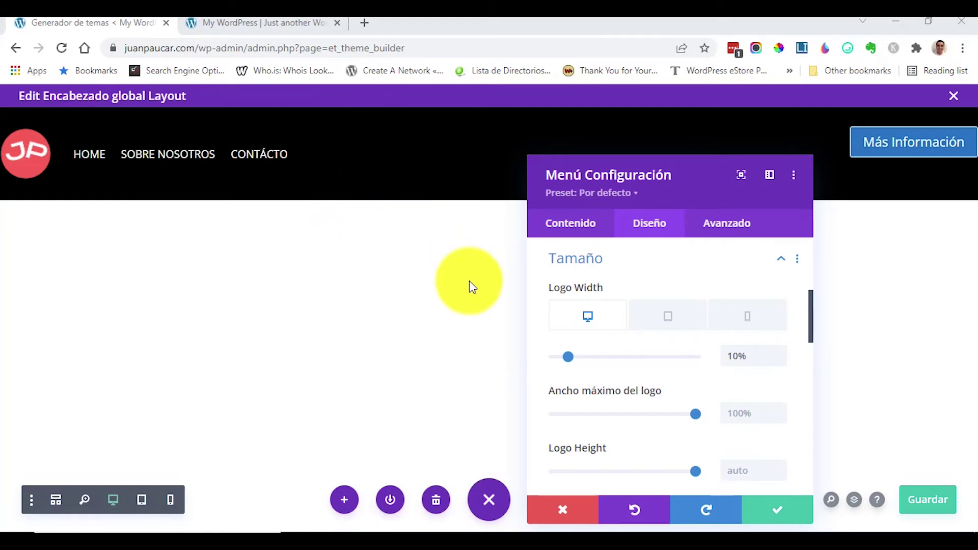
left_click(777, 519)
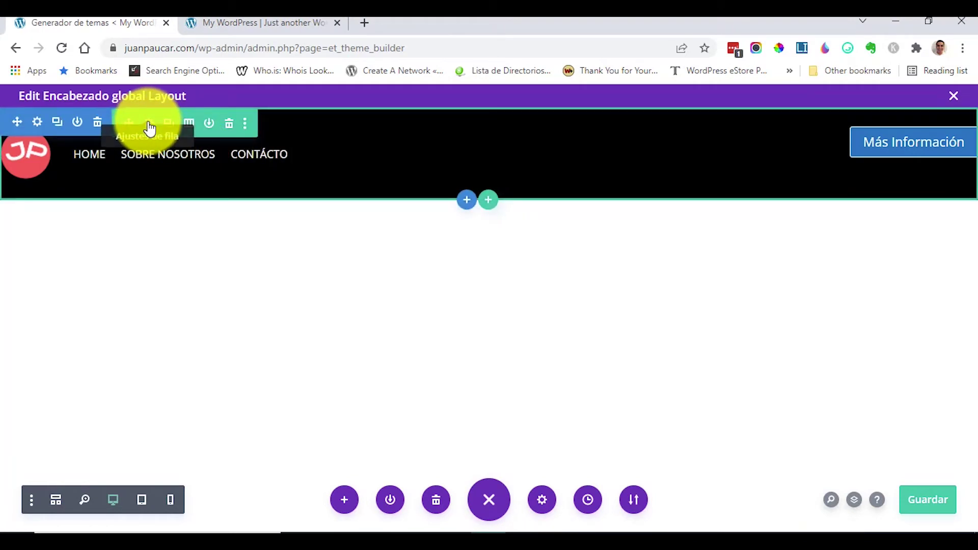
Set the header row's top and bottom padding to 0px, linked together.
left_click(149, 129)
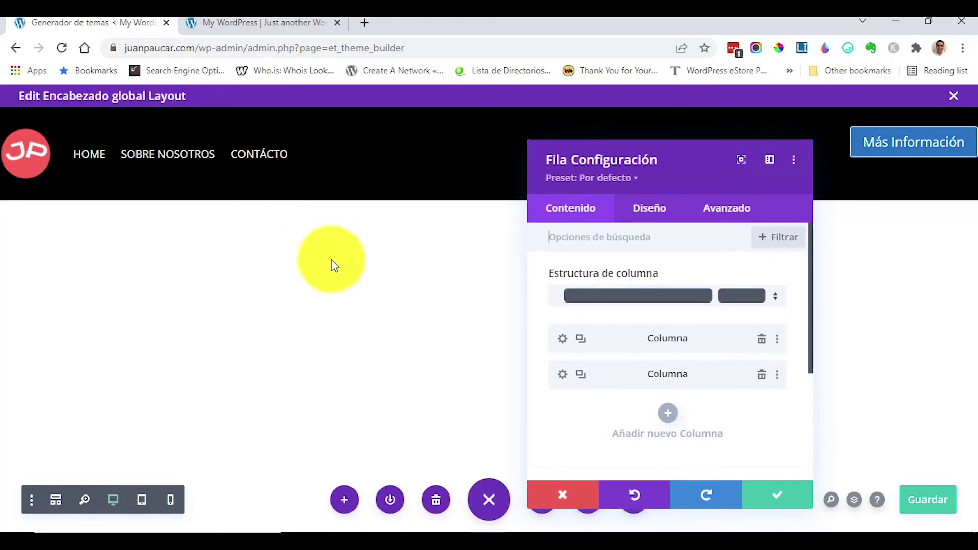
left_click(649, 210)
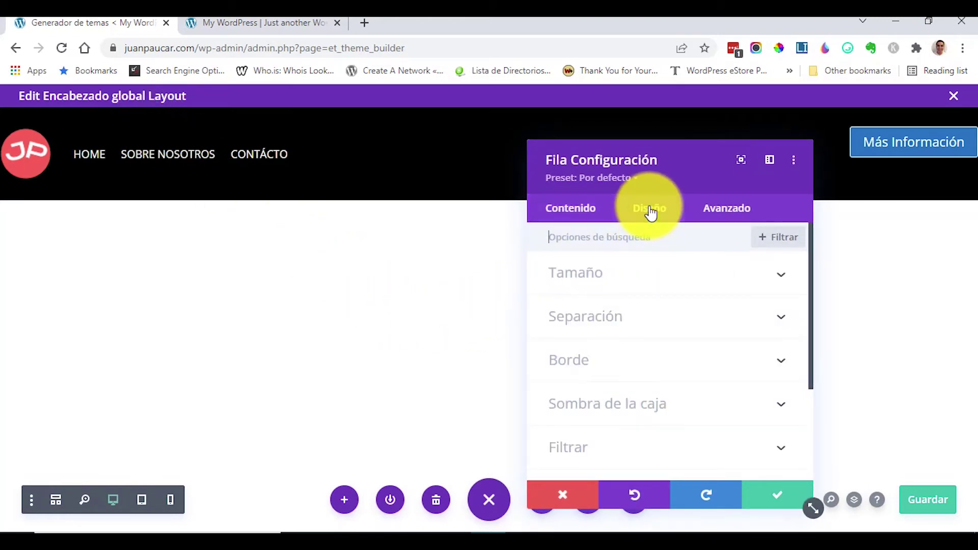
left_click(608, 310)
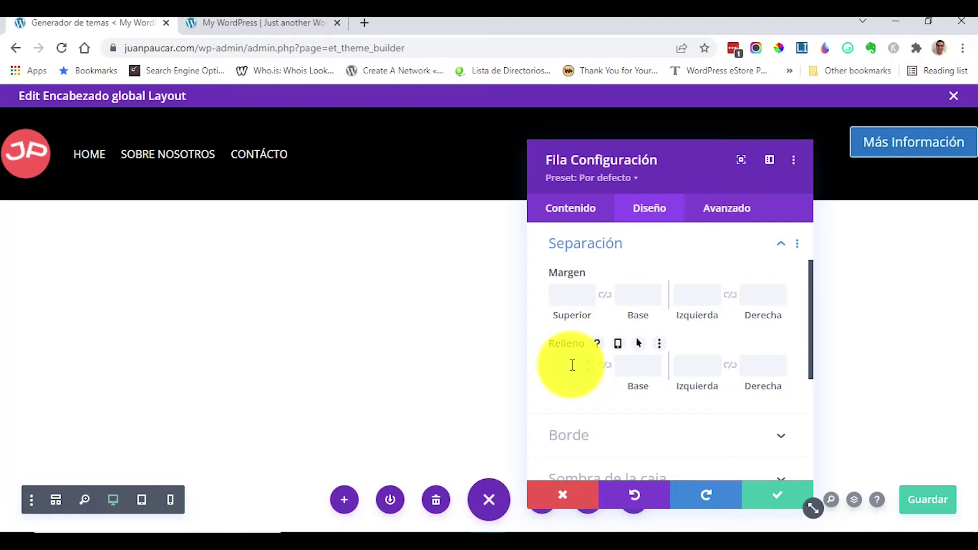
left_click(572, 365)
type("0px")
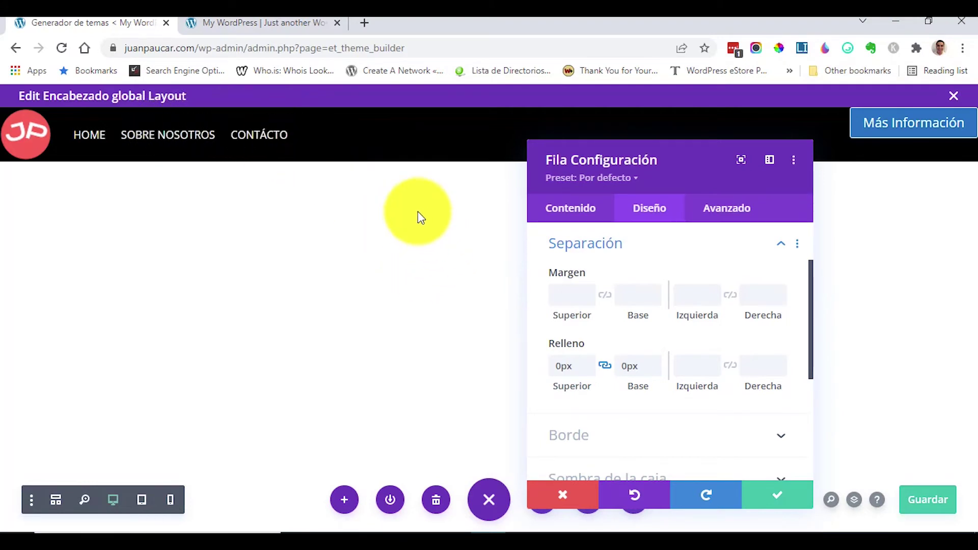
Set the row's left padding to 20%, link the right padding to it and save the layout.
left_click_drag(665, 159, 663, 181)
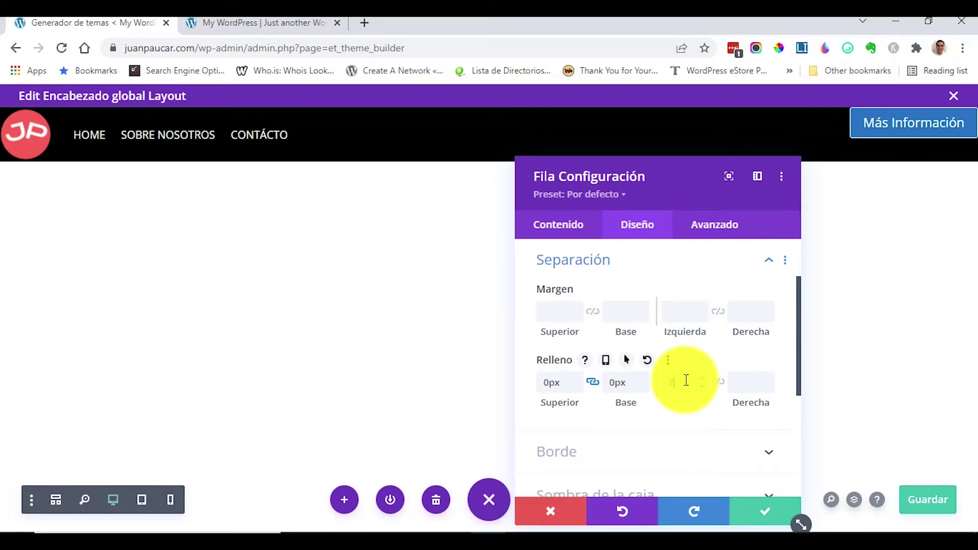
type("0px")
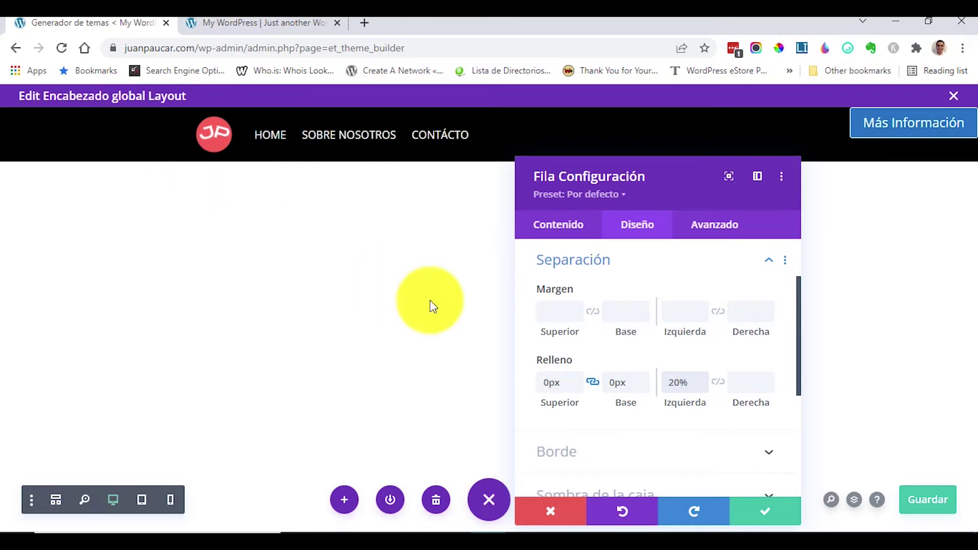
left_click(719, 383)
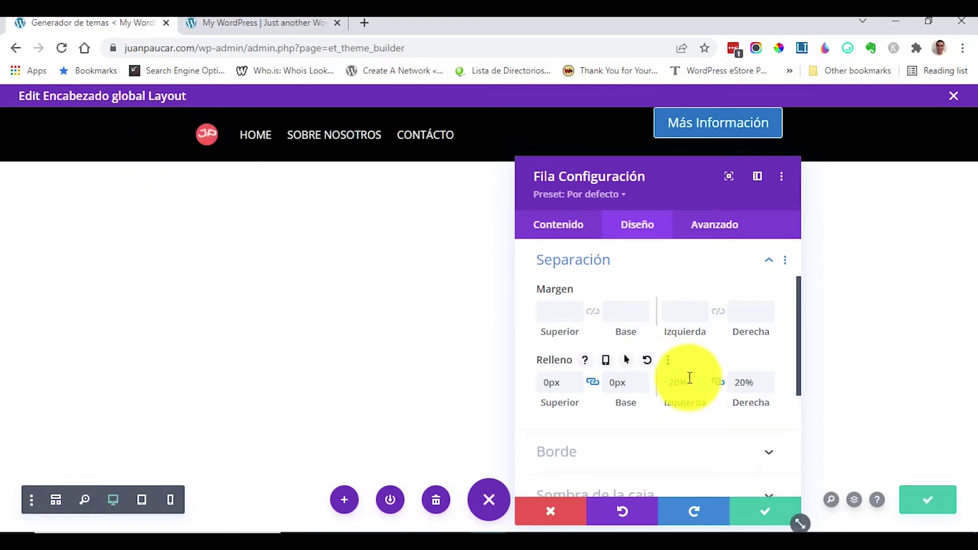
key("ctrl+s")
Reduce the row's linked left and right padding to 15% and apply the row settings.
key("Down")
key("Down")
key("Down")
key("Down")
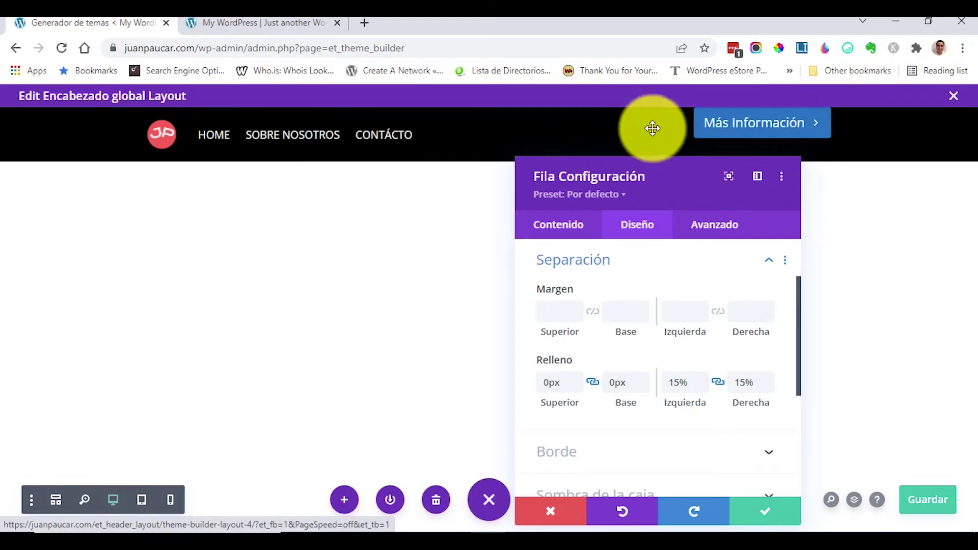
left_click(756, 516)
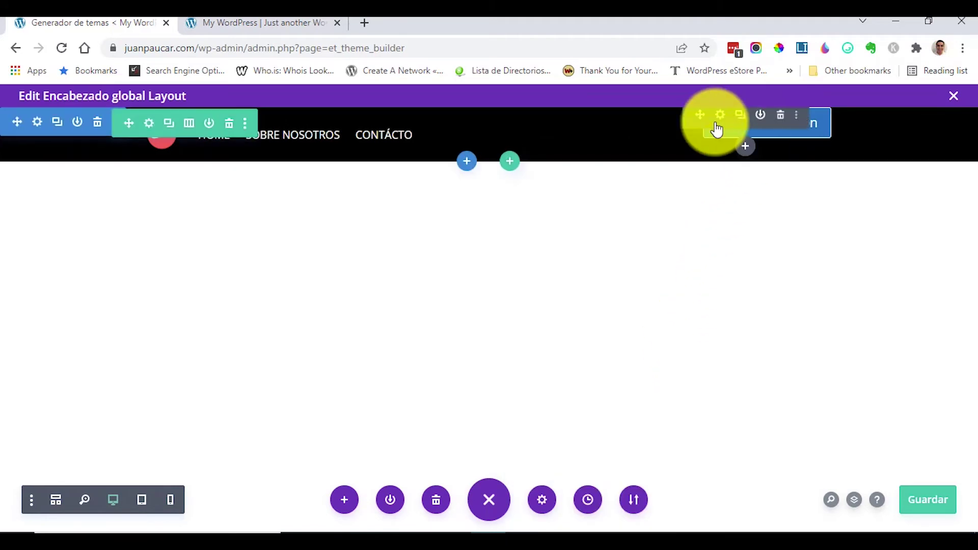
Give the Más Información button a top margin of 15px, save the layout and apply the button settings.
left_click(720, 121)
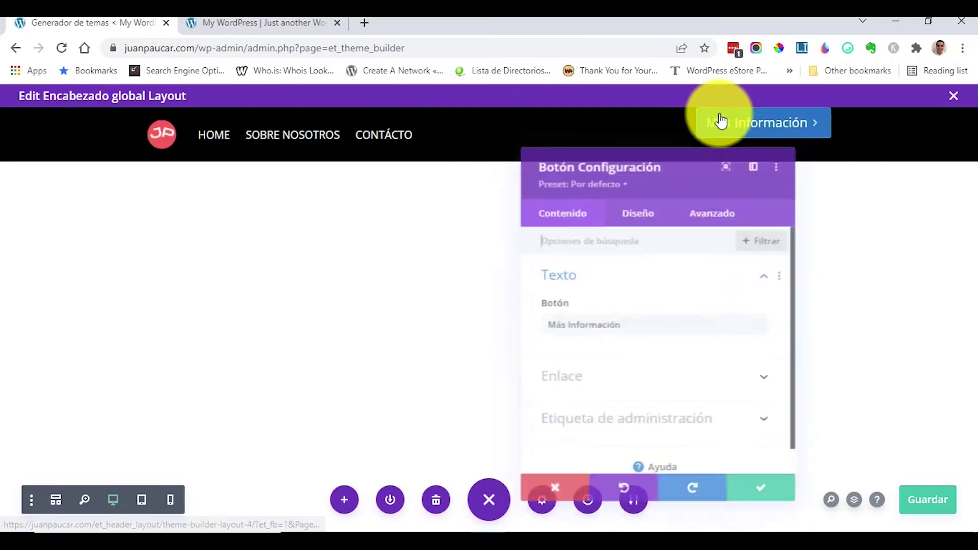
left_click(637, 208)
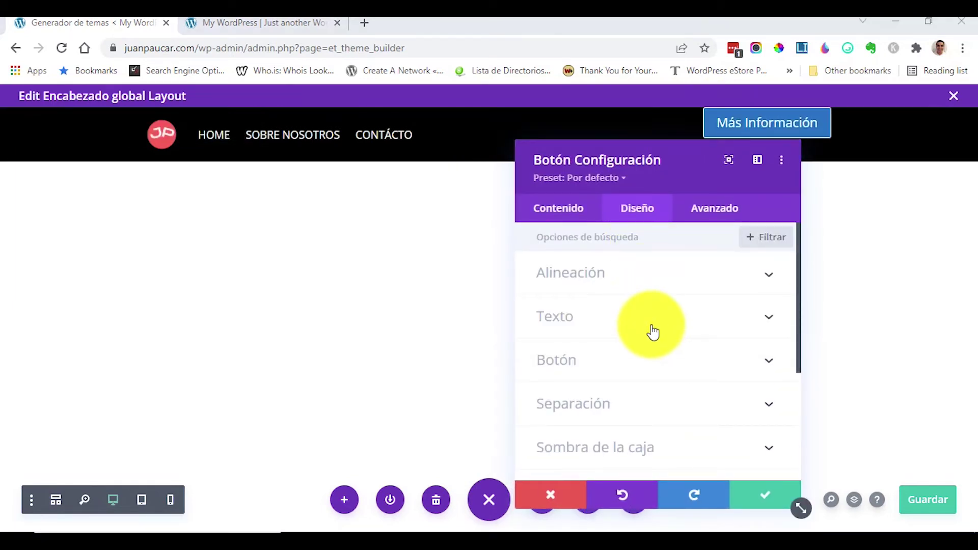
scroll(650, 329, "down", 2)
left_click(626, 336)
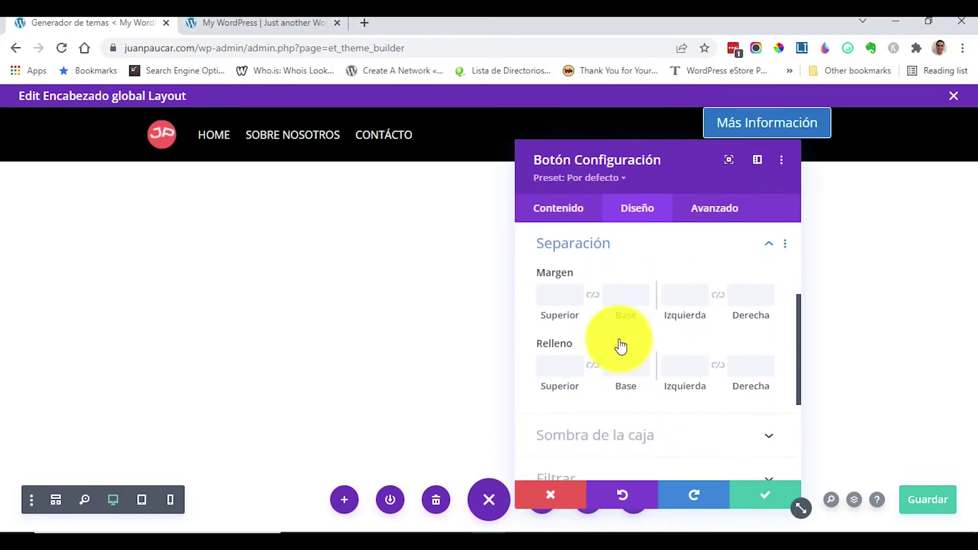
left_click_drag(636, 176, 471, 175)
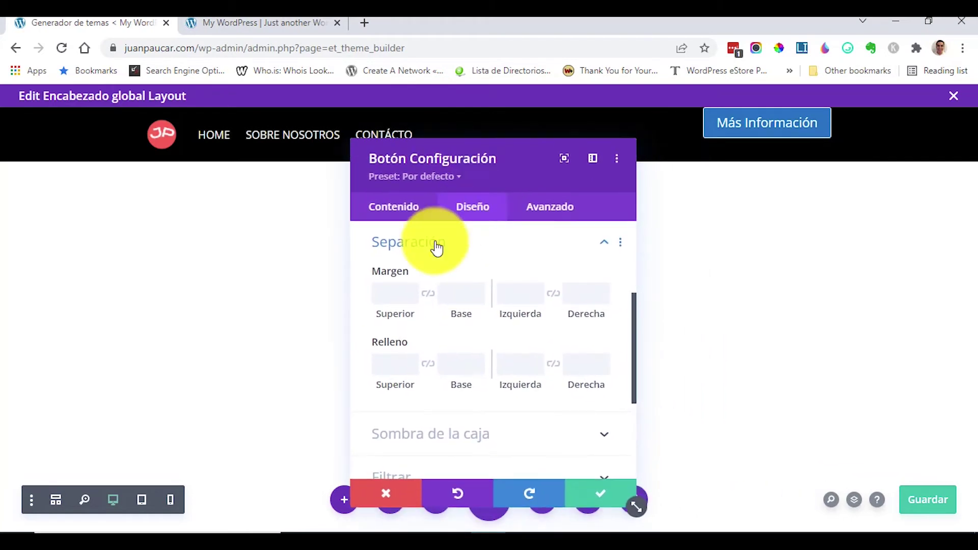
left_click(412, 289)
key("Up")
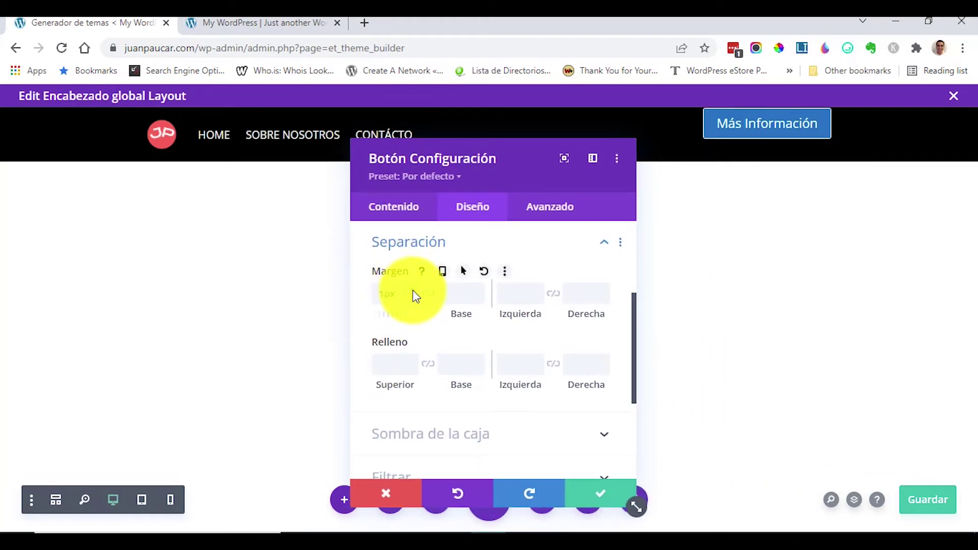
key("Up")
key("Up")
key("Up")
key("Up")
key("Up")
key("Up")
key("Up")
key("Up")
key("Up")
key("Up")
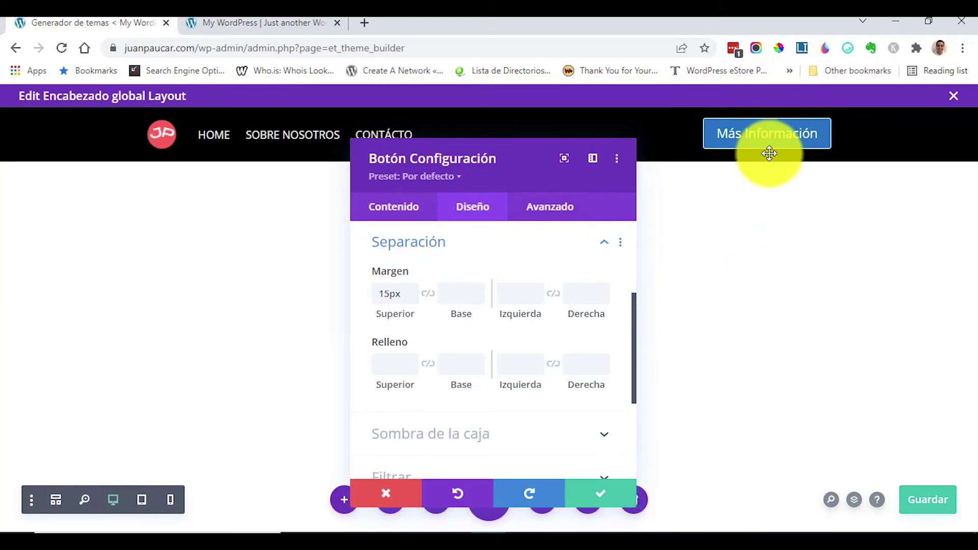
key("ctrl+s")
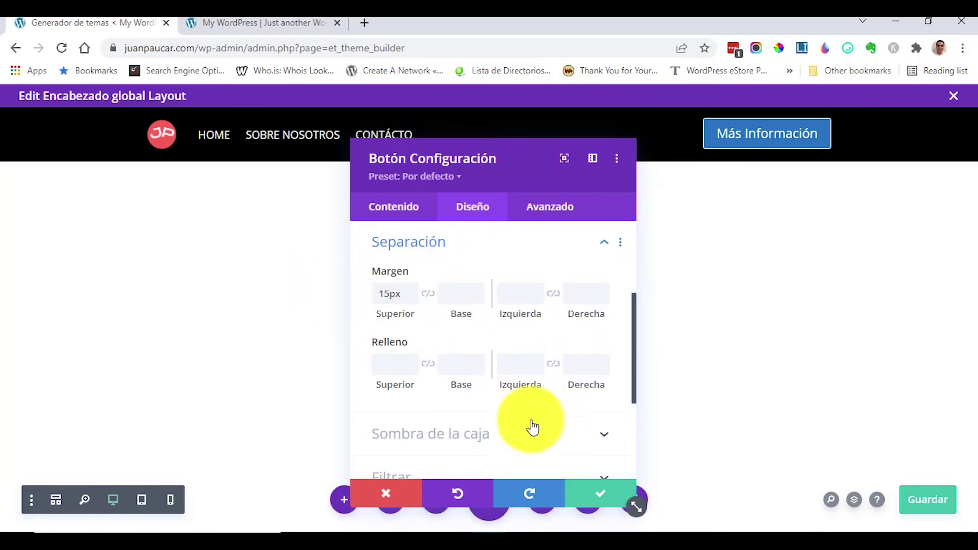
left_click(586, 494)
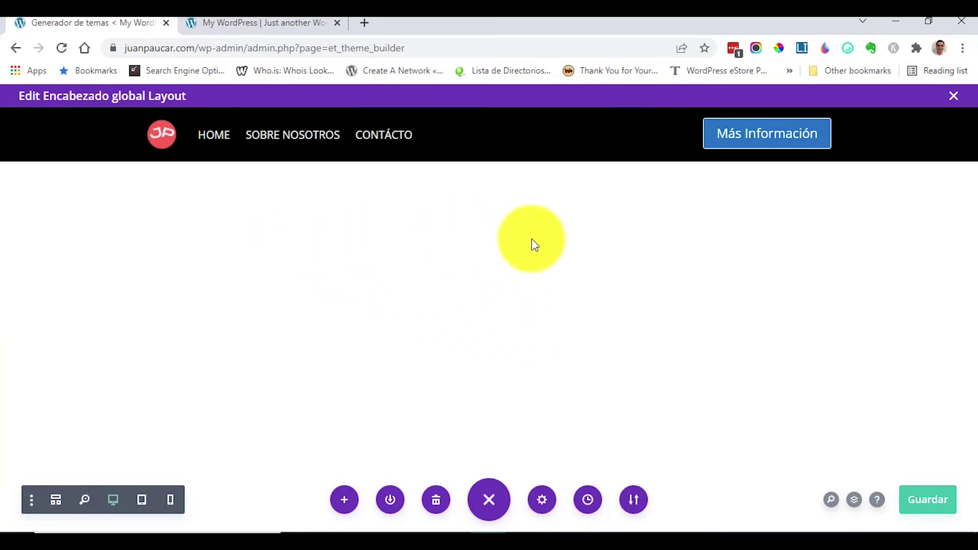
Save the global header layout, close its editor and save the Theme Builder changes.
left_click(917, 503)
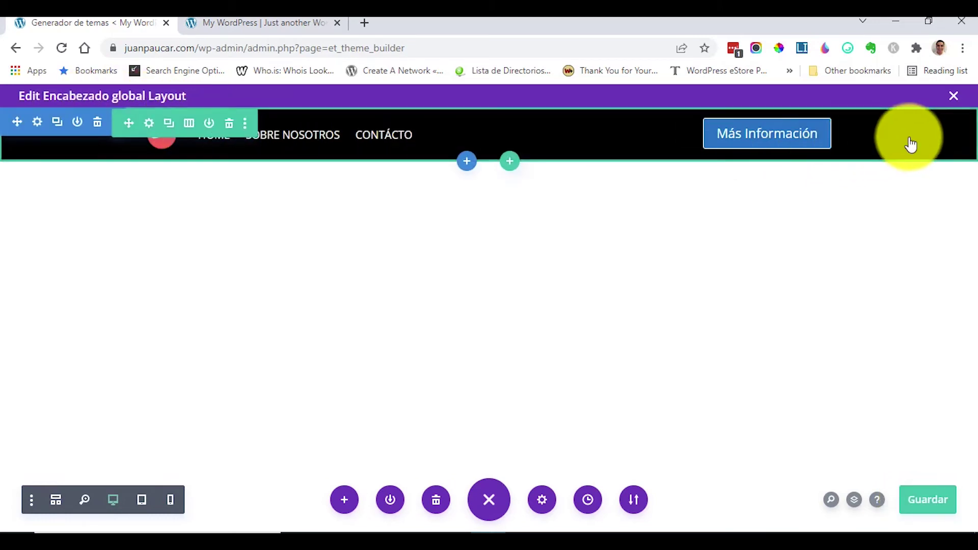
left_click(952, 96)
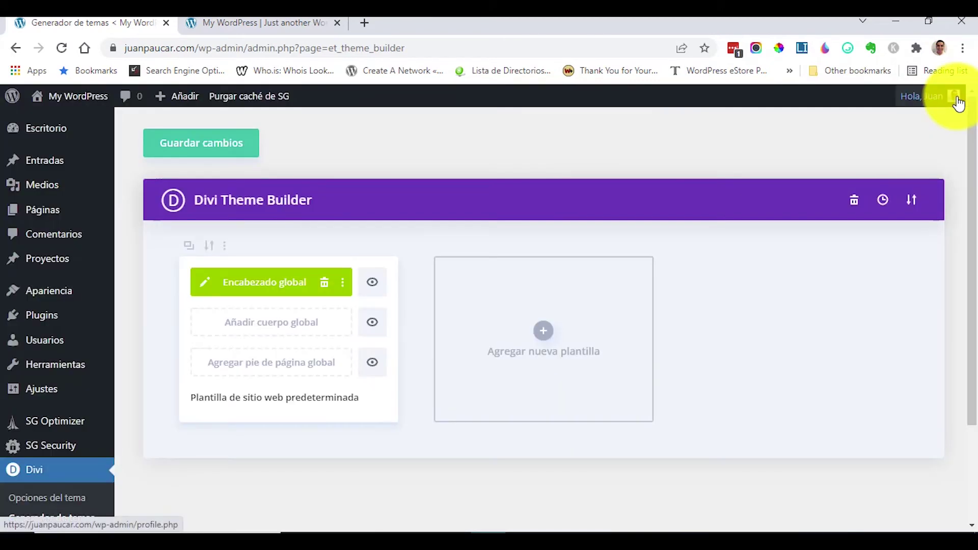
left_click(196, 150)
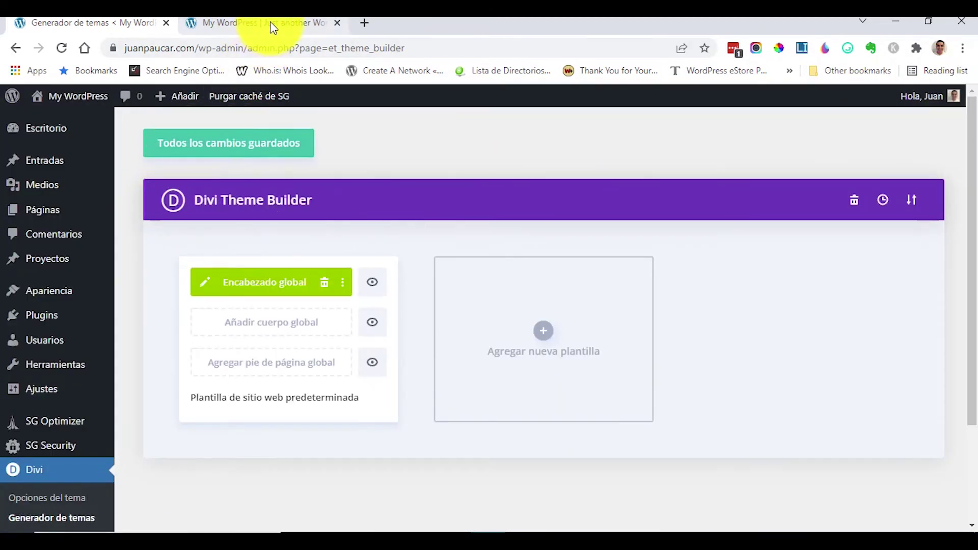
Switch to the live site's home page and reload it to check the new header.
left_click(270, 21)
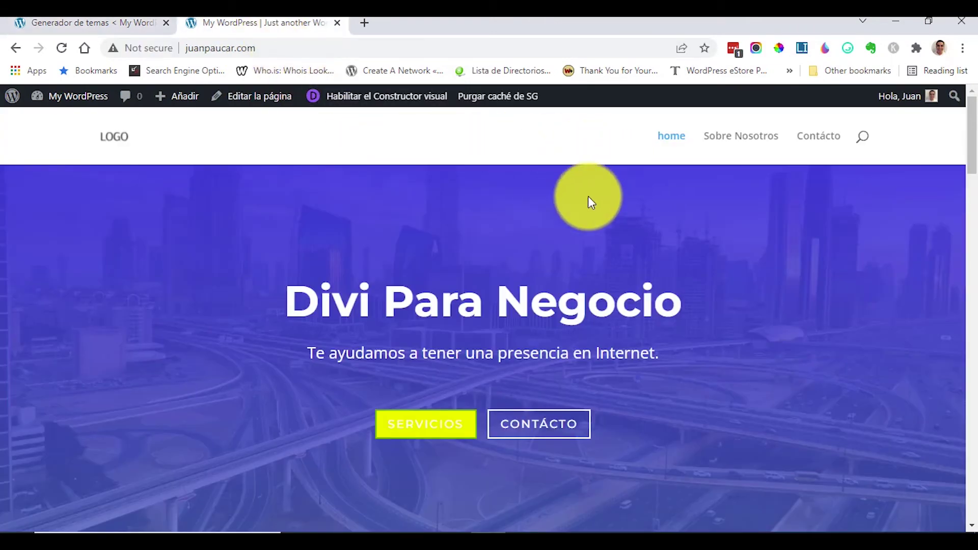
left_click(61, 47)
scroll(649, 241, "down", 5)
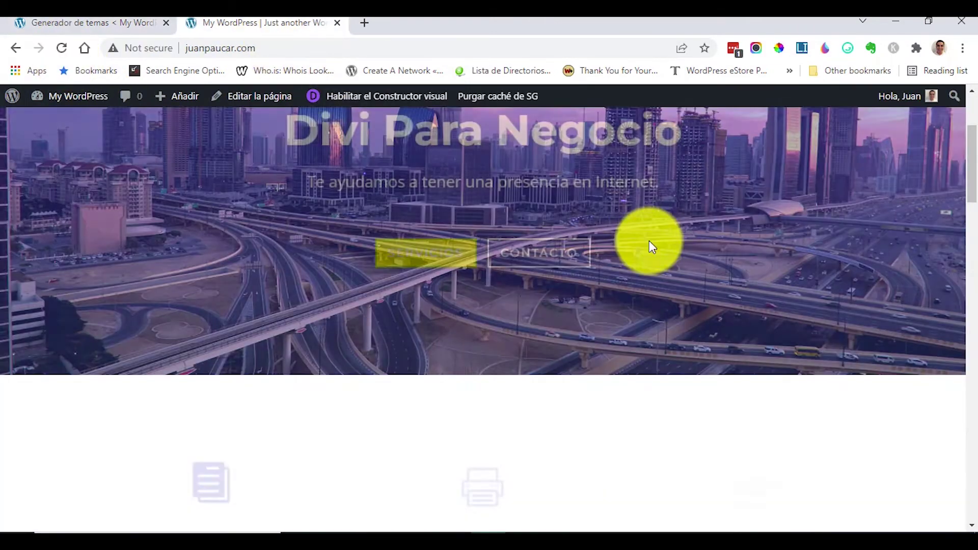
scroll(648, 240, "up", 1)
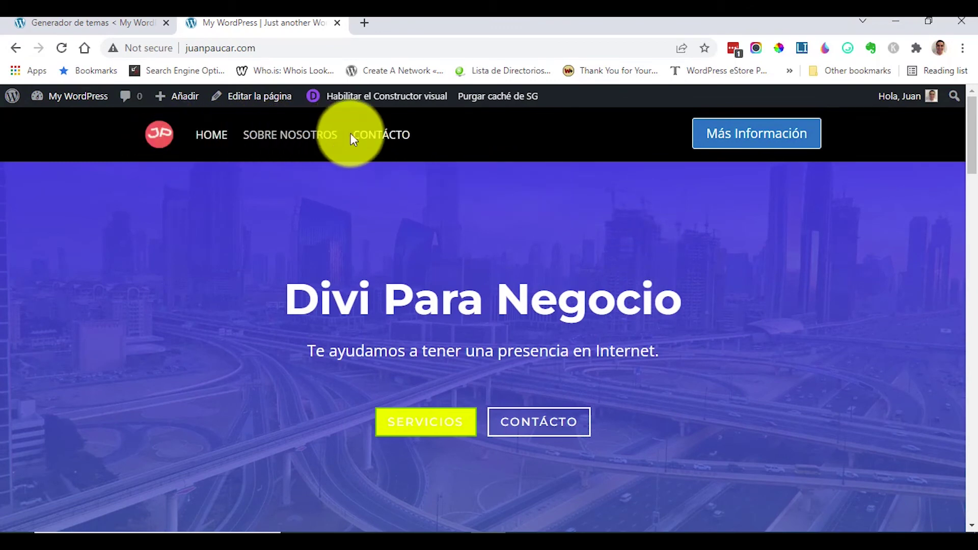
Scroll through the top of the live home page to check how the header behaves.
scroll(592, 184, "down", 2)
scroll(591, 189, "up", 2)
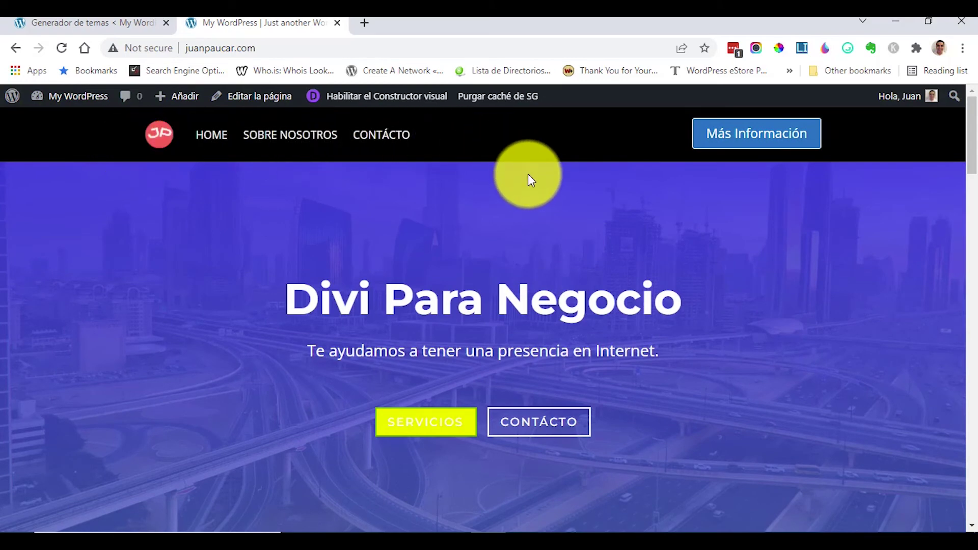
scroll(527, 193, "down", 2)
scroll(488, 181, "up", 2)
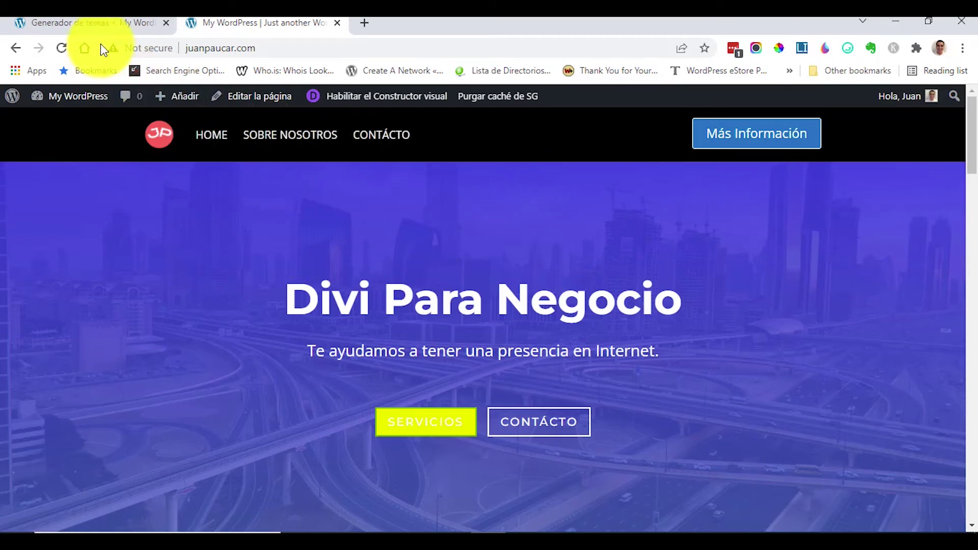
Return to the Theme Builder and reopen the global header layout for editing.
left_click(107, 26)
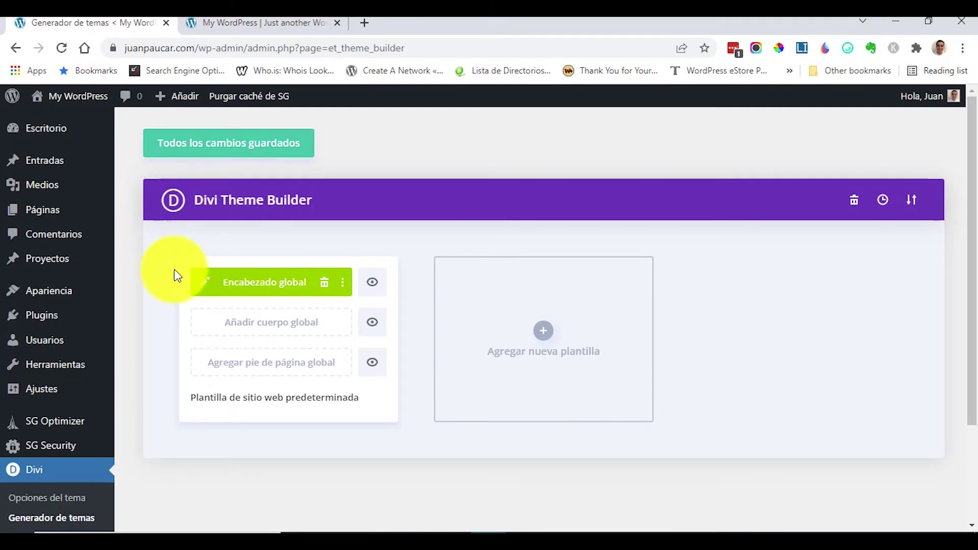
left_click(206, 286)
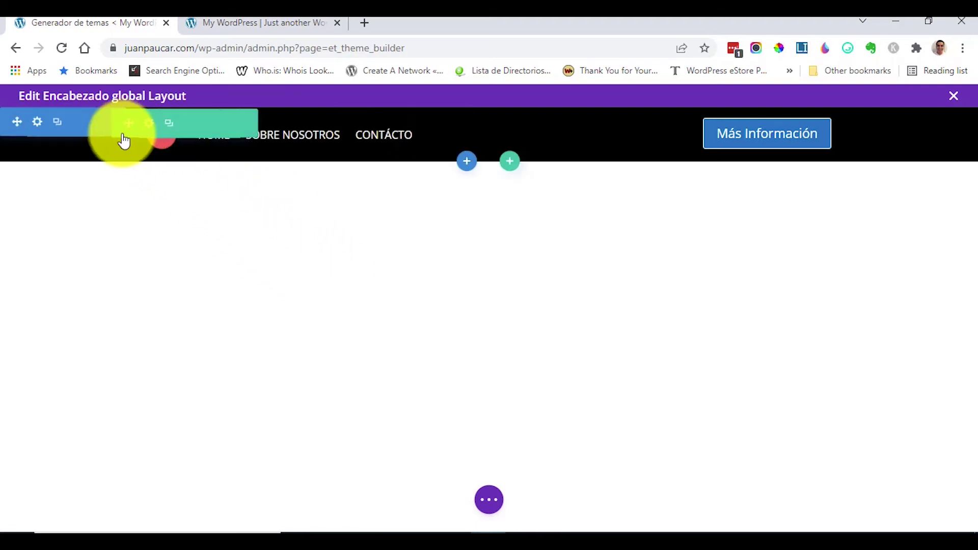
mouse_move(87, 124)
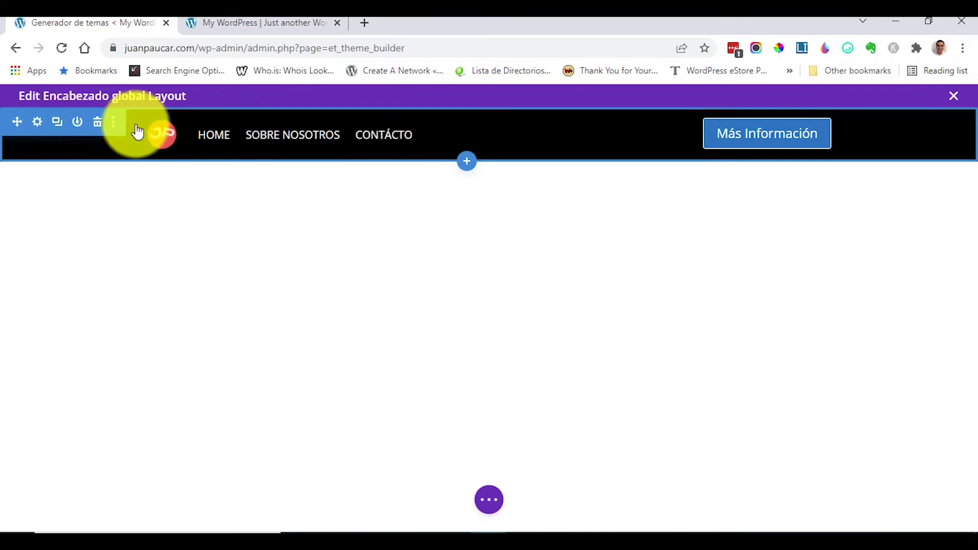
mouse_move(187, 134)
mouse_move(334, 143)
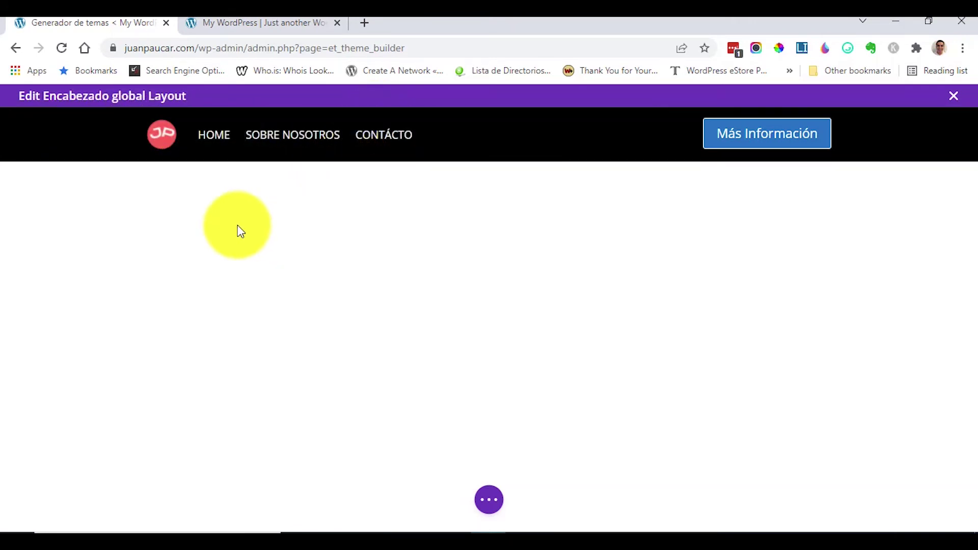
mouse_move(40, 139)
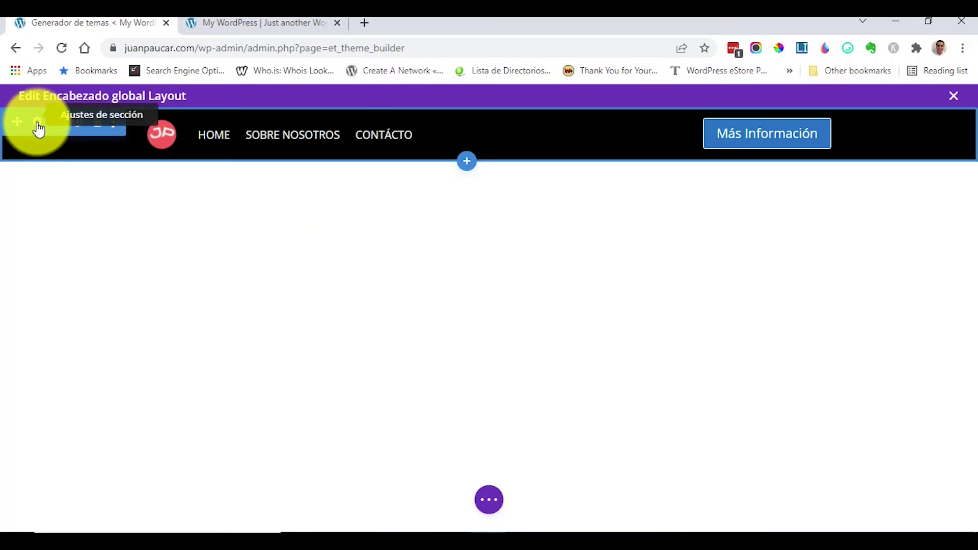
Set the header section's sticky position to Stick to Top in its scroll effects and apply the section settings.
left_click(37, 124)
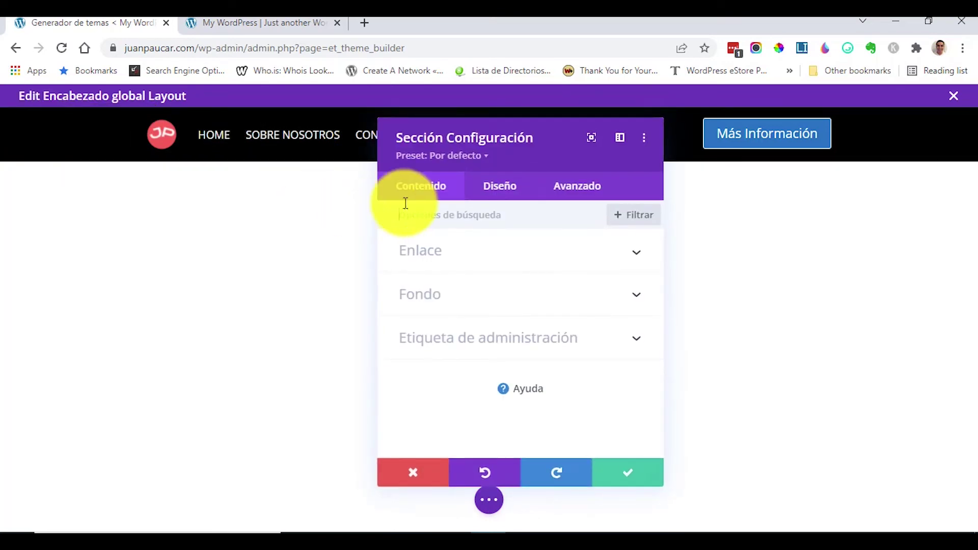
left_click(572, 188)
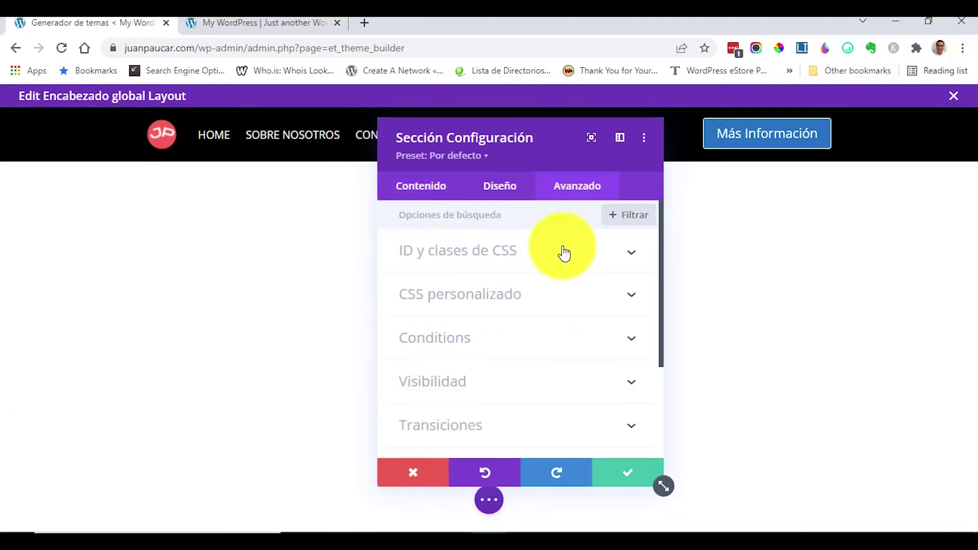
scroll(561, 253, "down", 3)
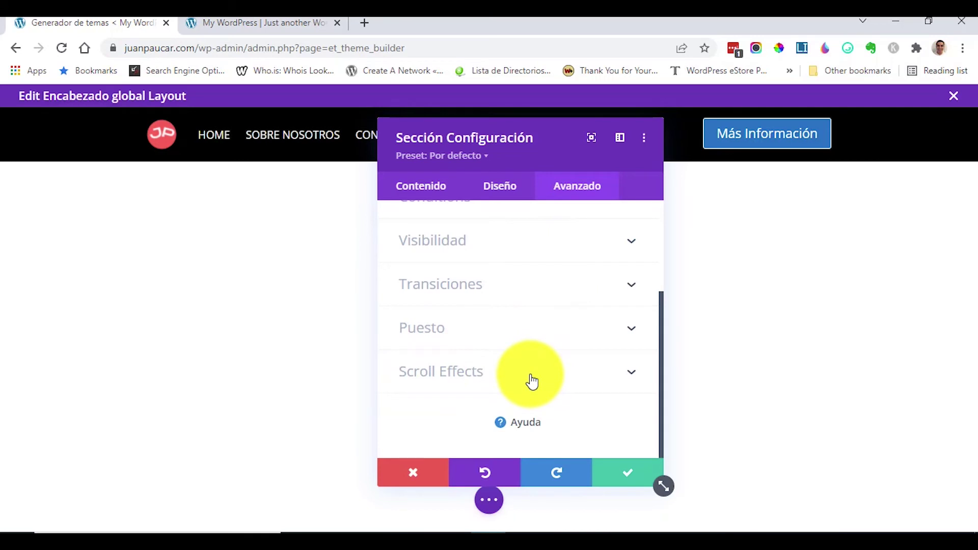
left_click(531, 381)
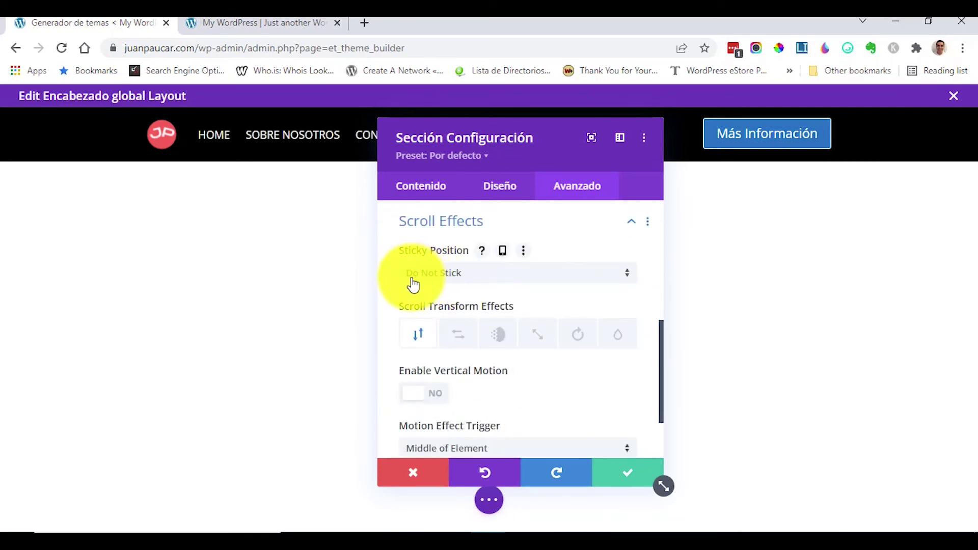
left_click(509, 280)
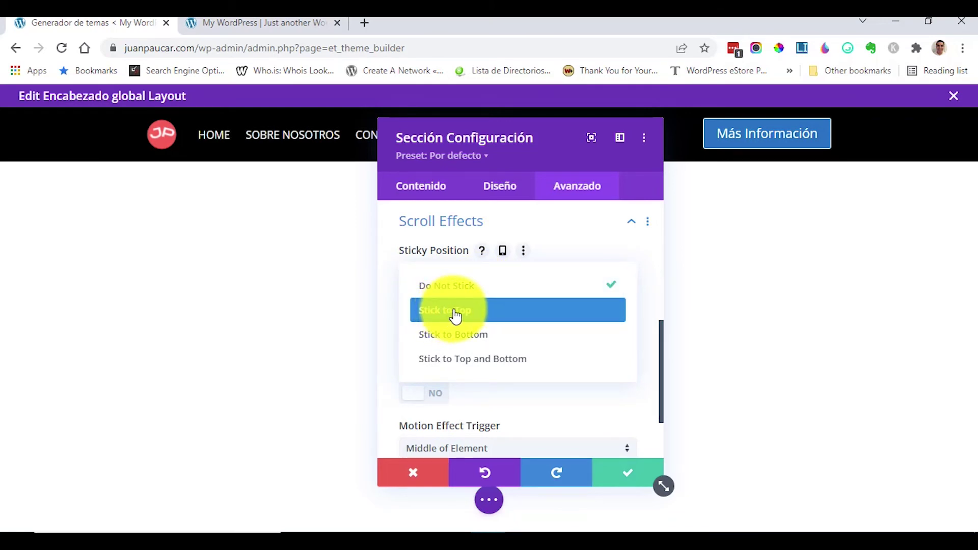
left_click(456, 316)
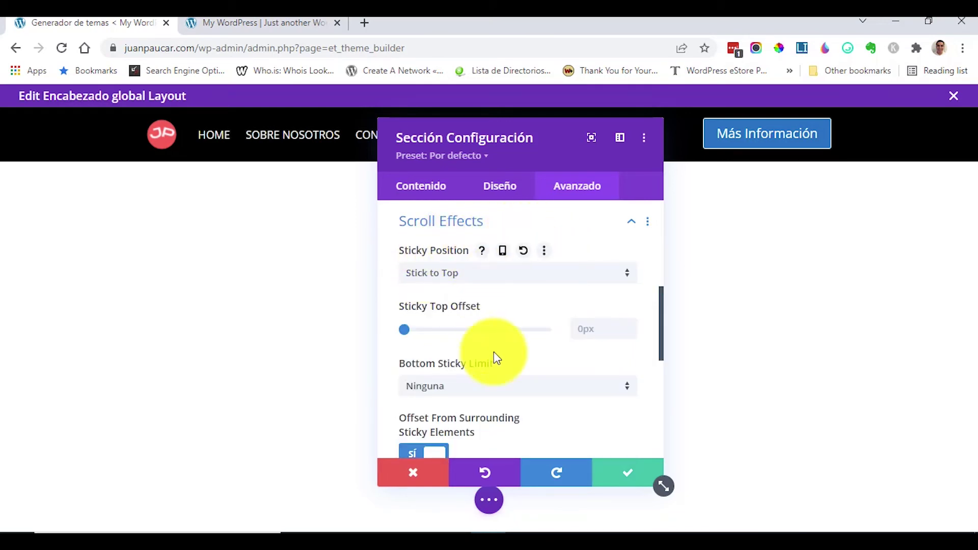
left_click(621, 479)
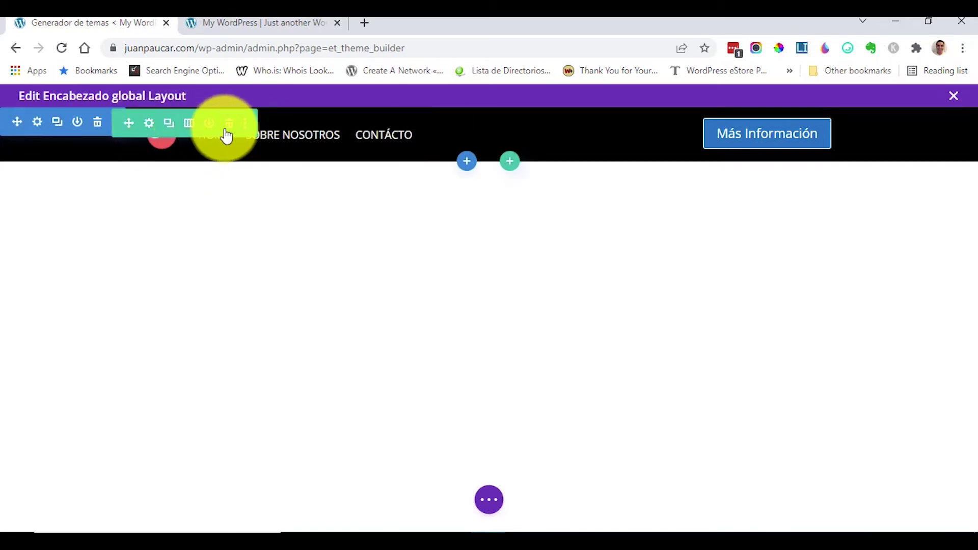
Make the header row's background color transparent in the row settings.
left_click(148, 127)
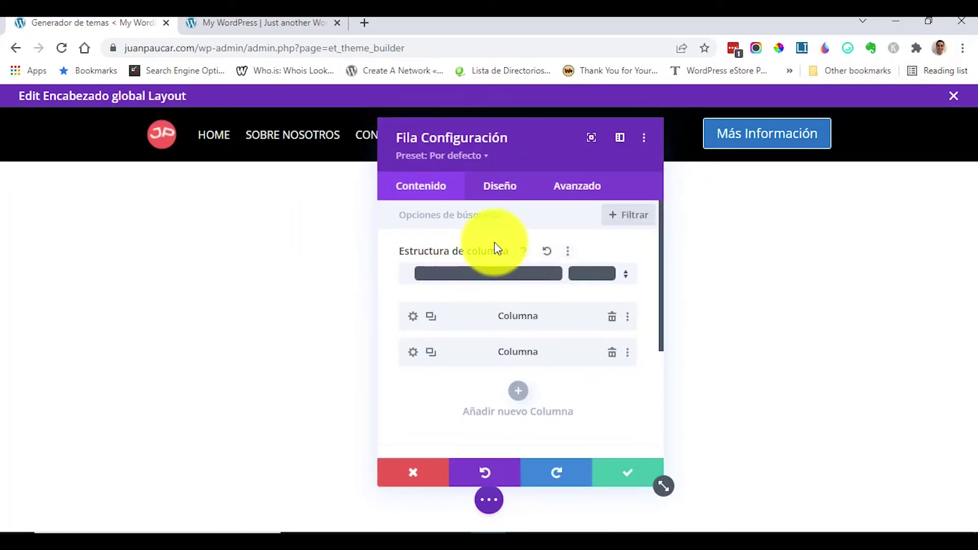
scroll(494, 242, "down", 3)
scroll(493, 242, "down", 1)
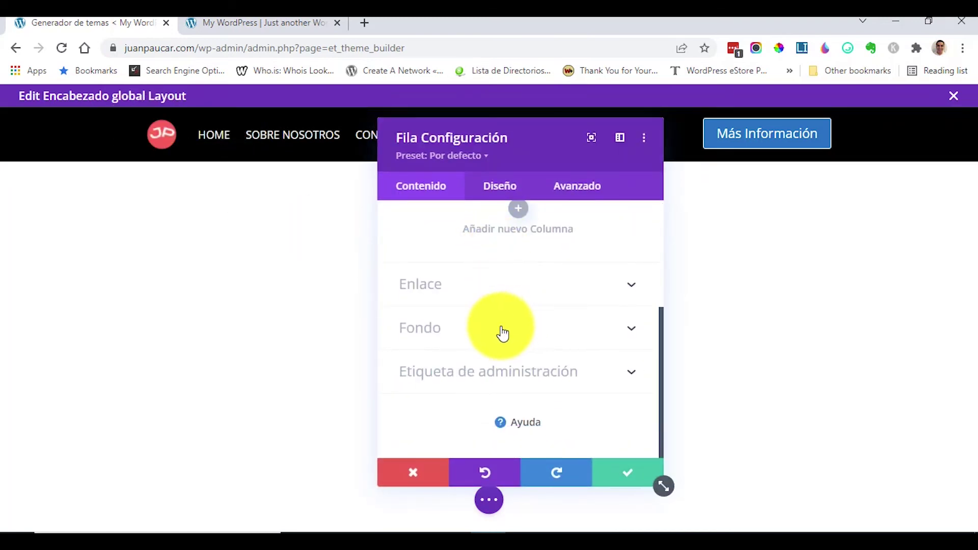
left_click(457, 334)
scroll(430, 321, "up", 2)
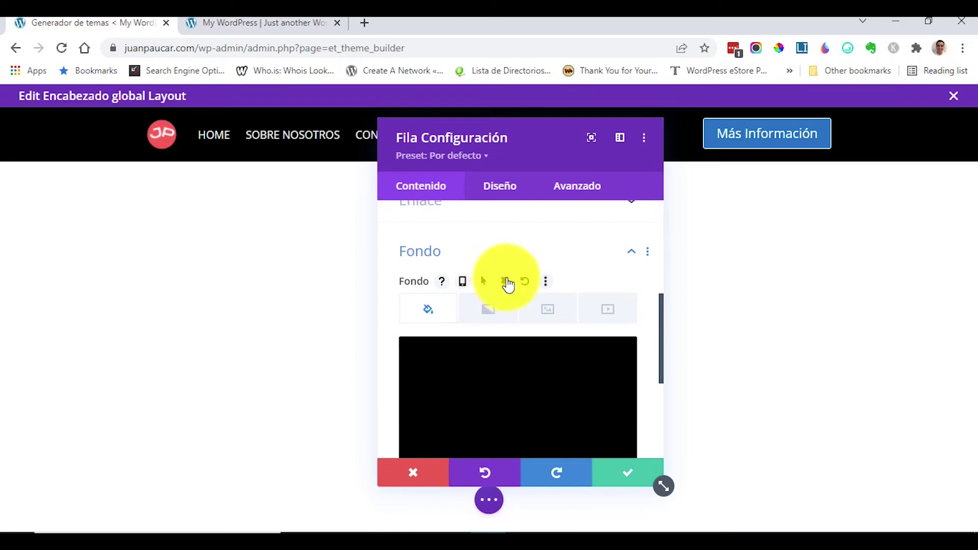
scroll(423, 321, "down", 1)
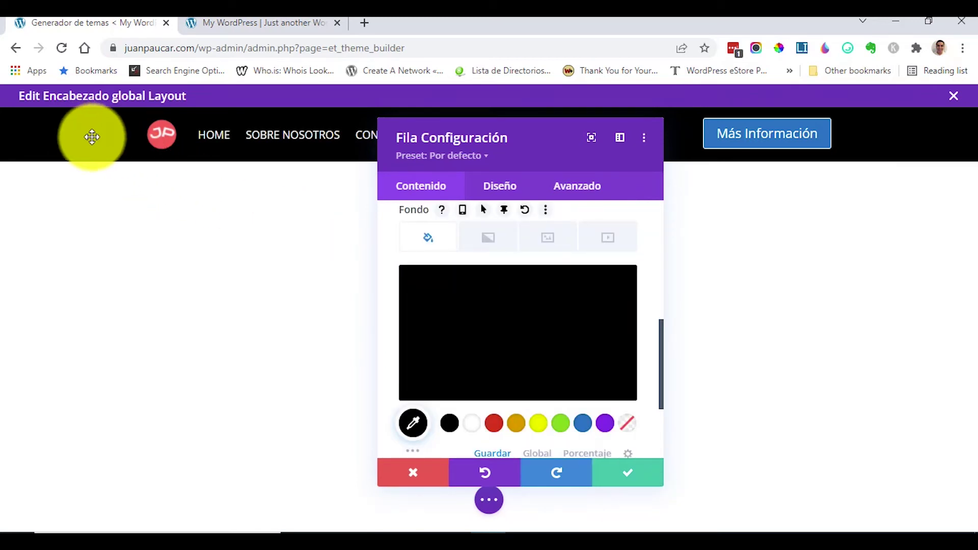
scroll(523, 334, "down", 1)
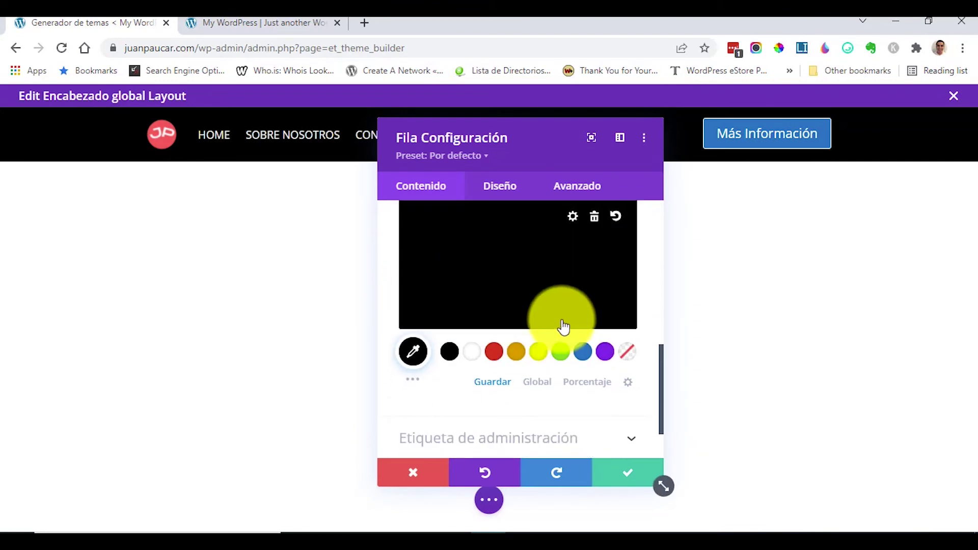
left_click(630, 356)
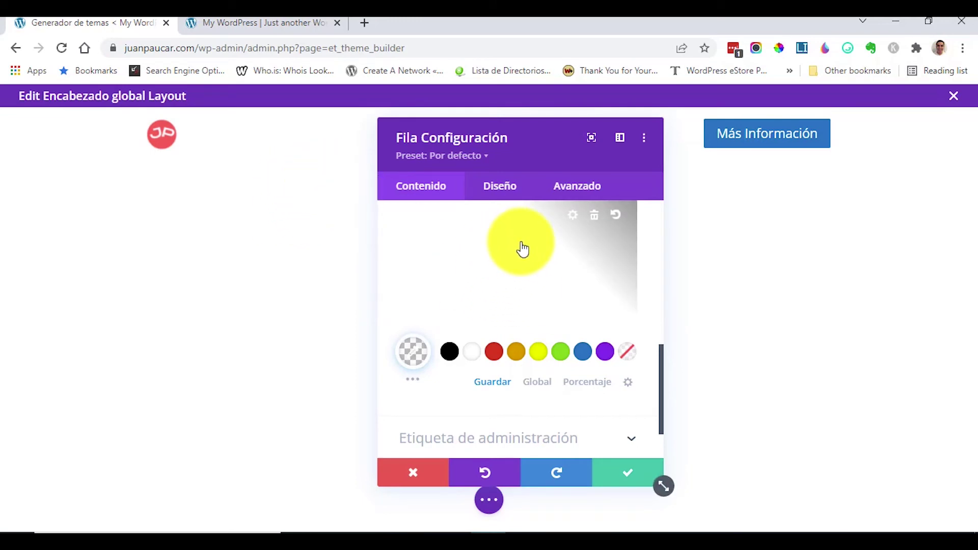
Enable sticky styles for the row's background and set its sticky background color to blue.
scroll(521, 246, "up", 2)
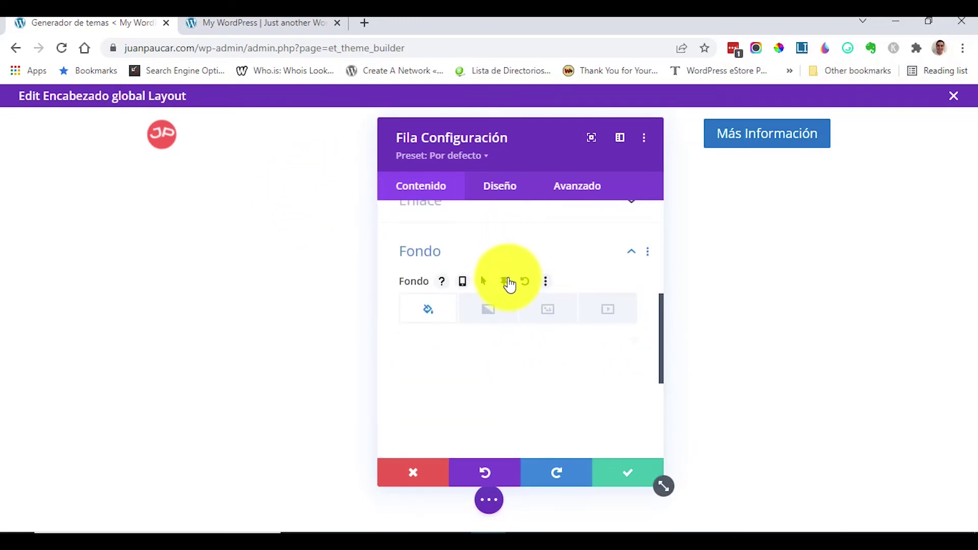
left_click(505, 283)
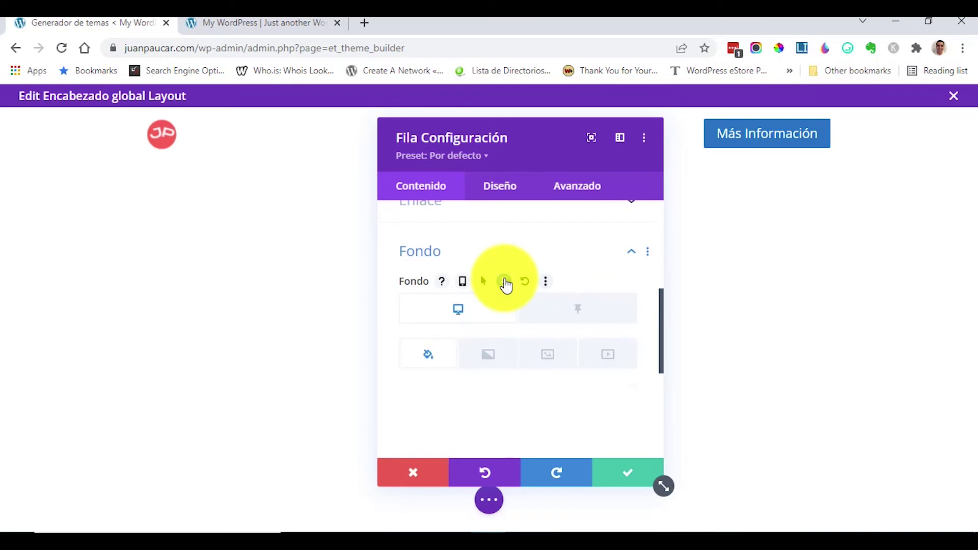
left_click(585, 310)
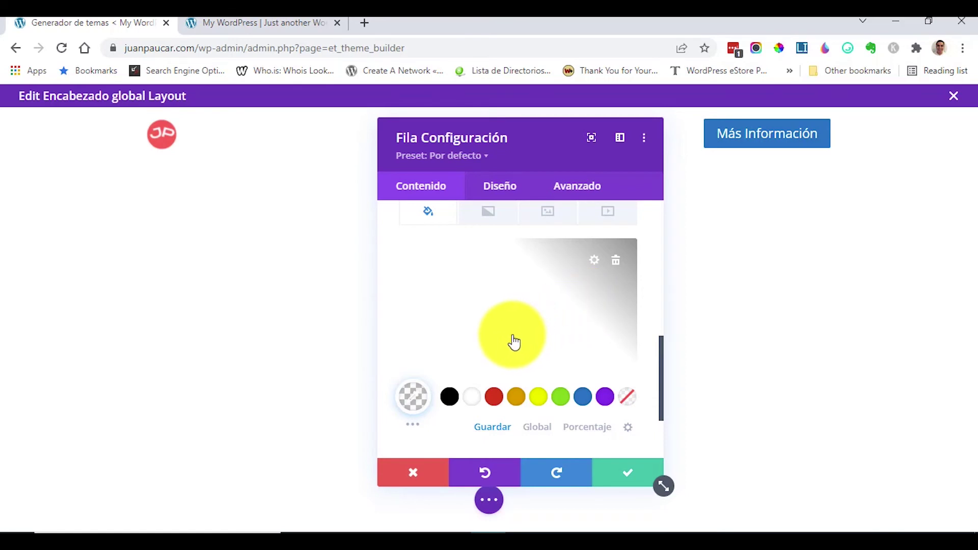
left_click(583, 398)
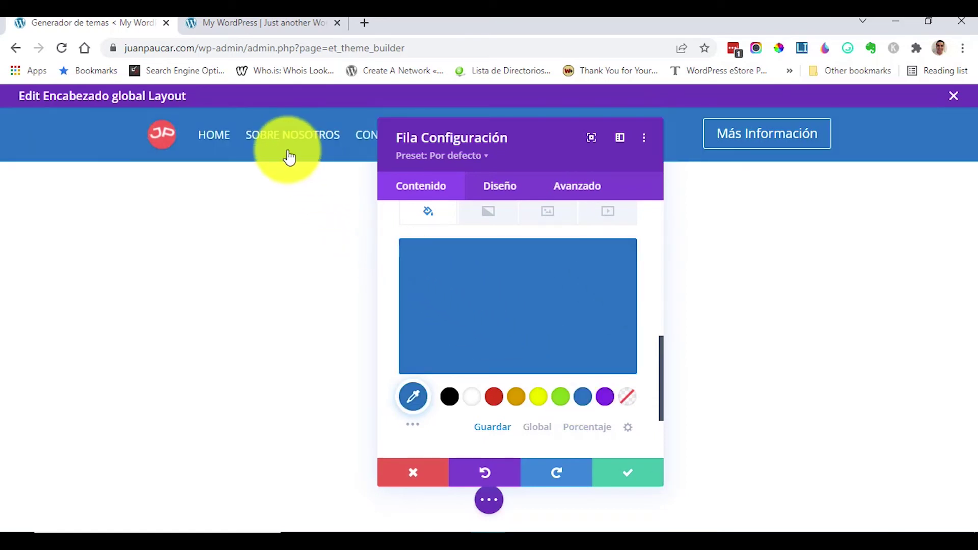
scroll(567, 300, "up", 2)
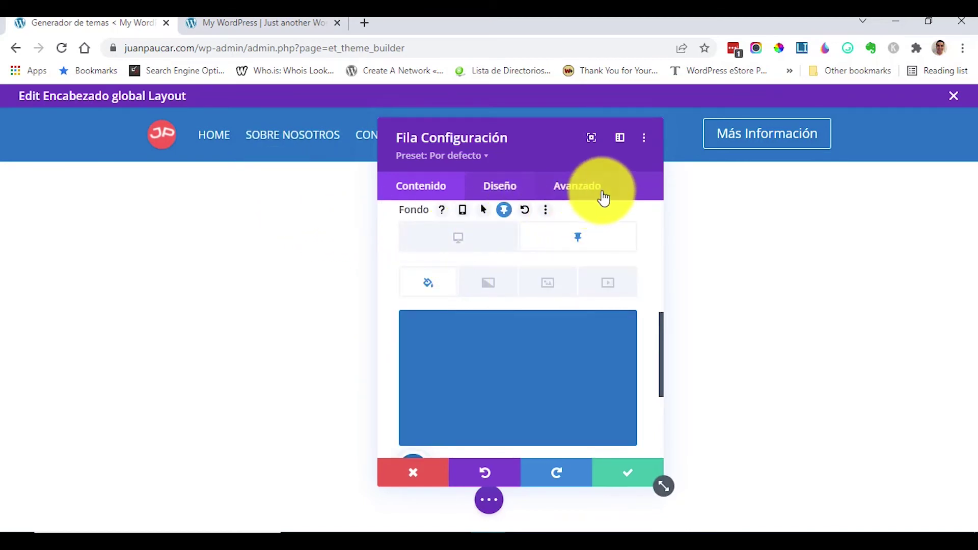
Set the row's position to Absolute, apply the row settings and save the header layout.
left_click(586, 192)
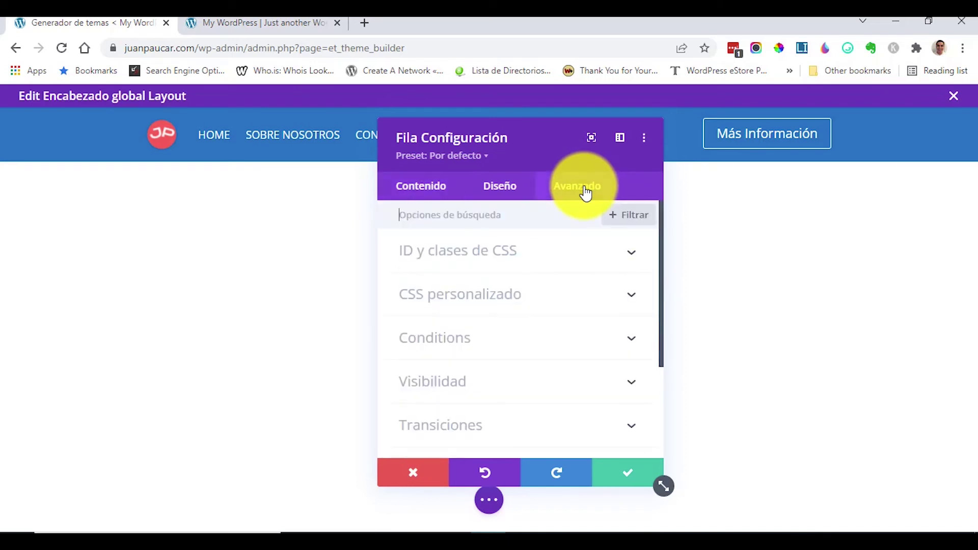
scroll(548, 284, "down", 2)
scroll(549, 284, "down", 2)
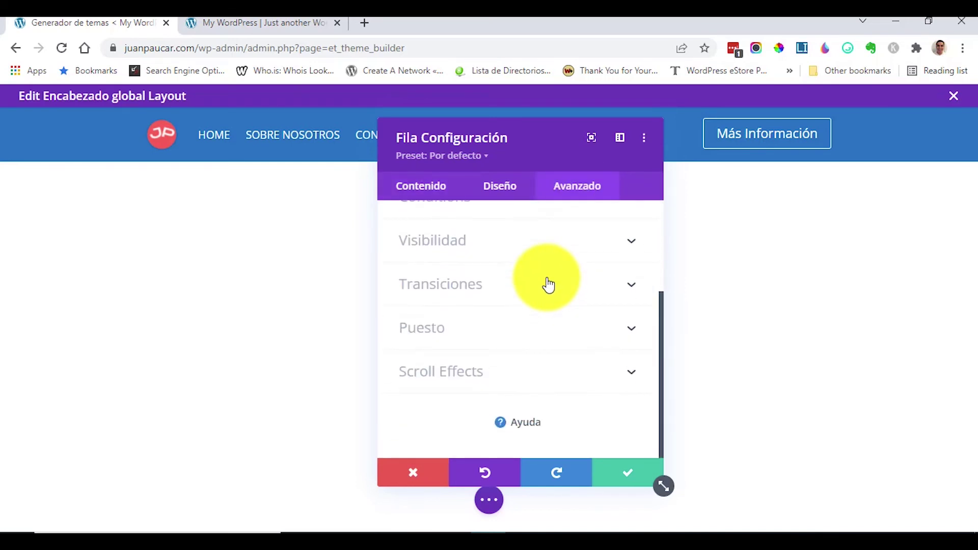
scroll(530, 306, "up", 2)
scroll(489, 331, "down", 1)
left_click(464, 347)
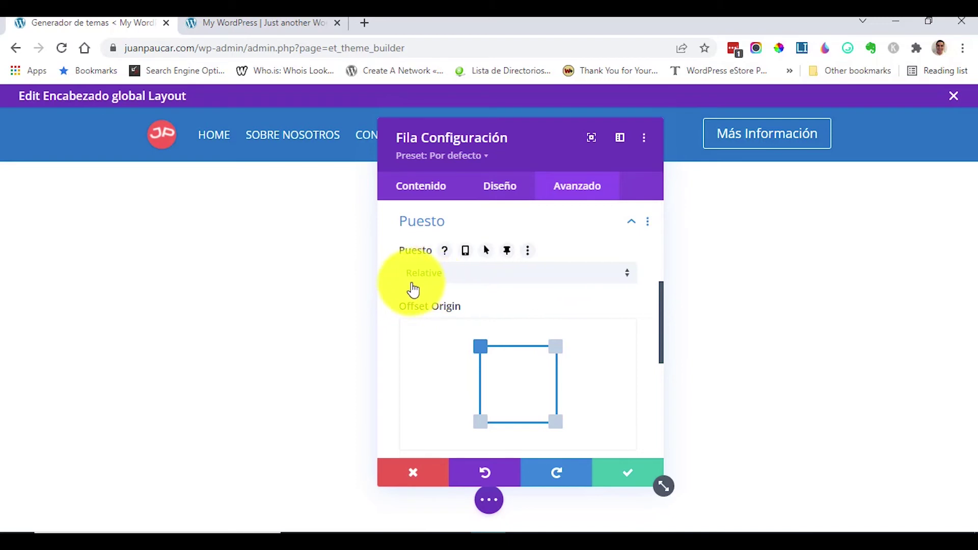
left_click(570, 277)
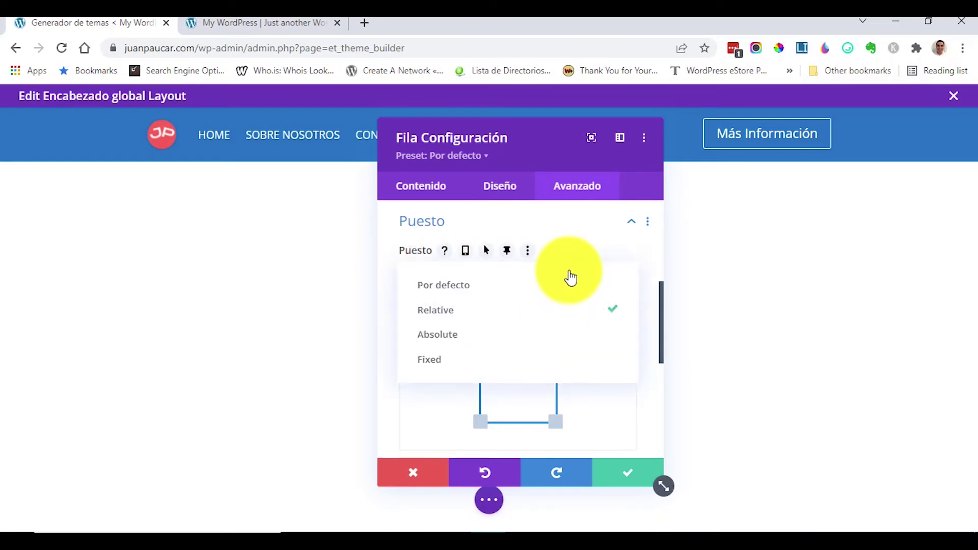
left_click(434, 339)
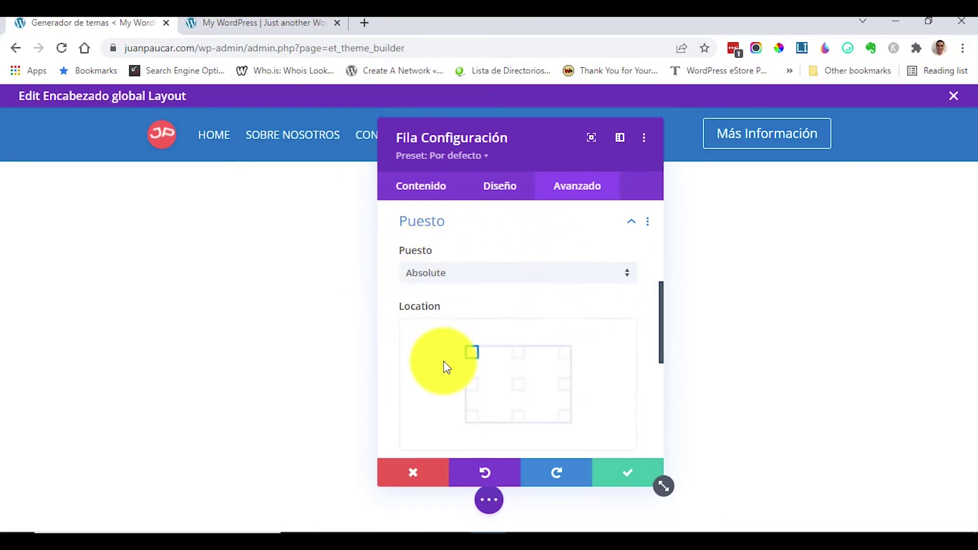
left_click(624, 477)
left_click(488, 500)
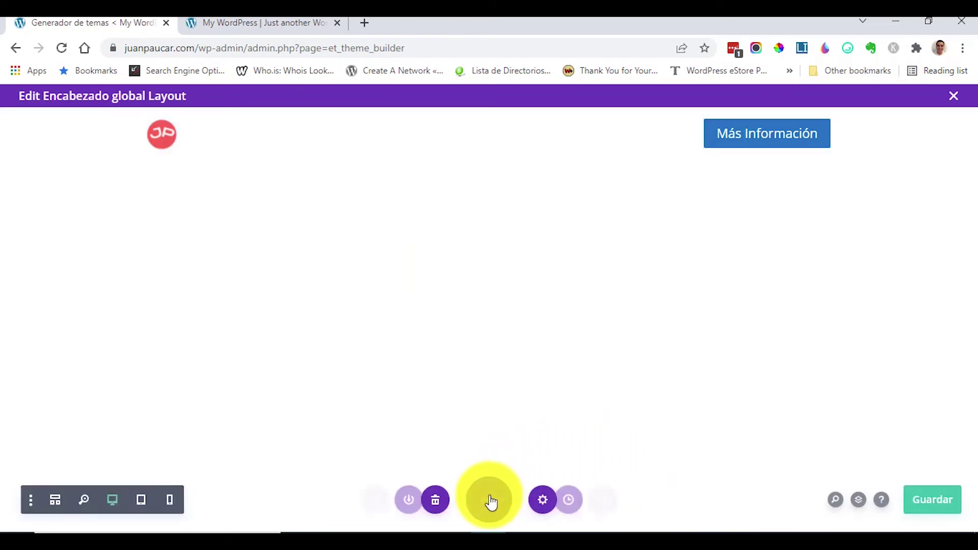
left_click(936, 506)
Switch to the live home page and scroll down it to check the transparent header and its sticky background.
left_click(277, 21)
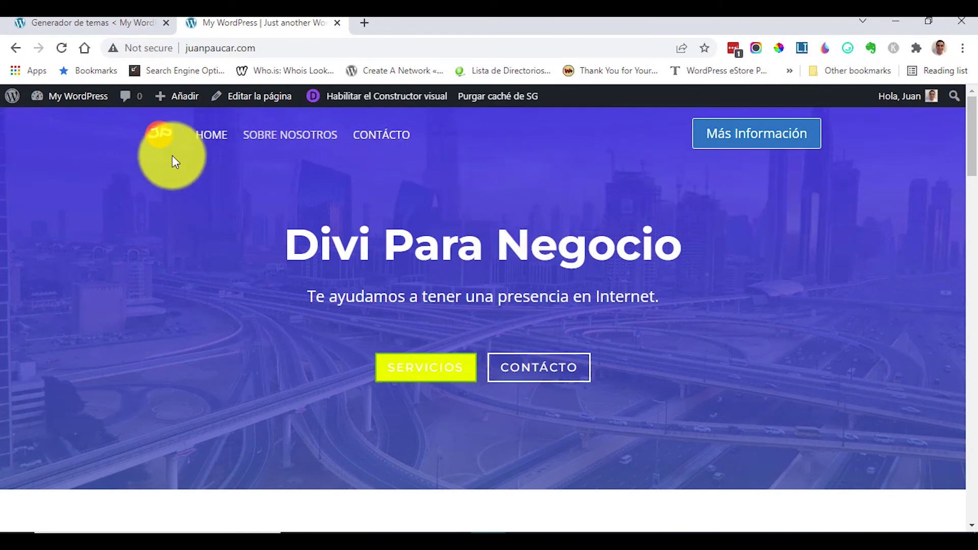
scroll(600, 173, "down", 1)
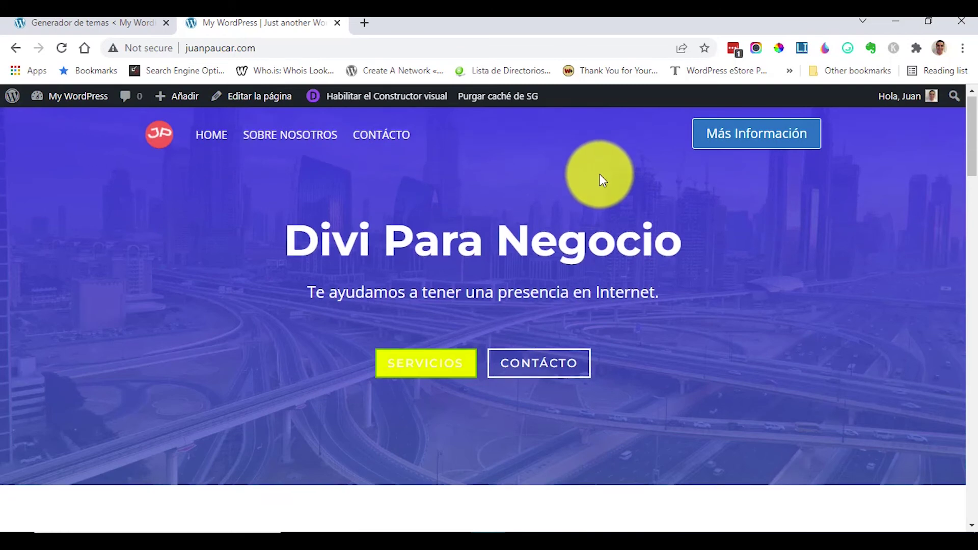
scroll(575, 162, "down", 2)
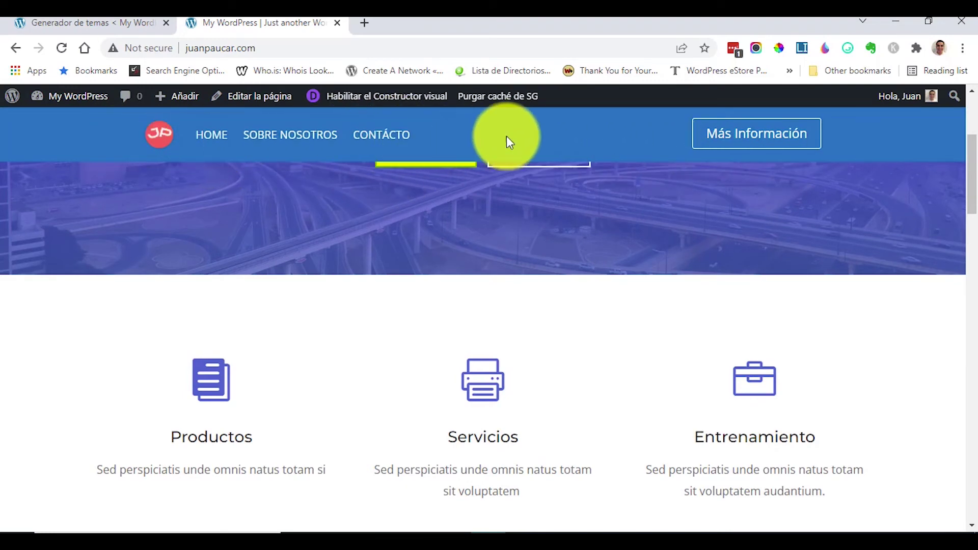
scroll(515, 140, "down", 1)
scroll(515, 139, "down", 5)
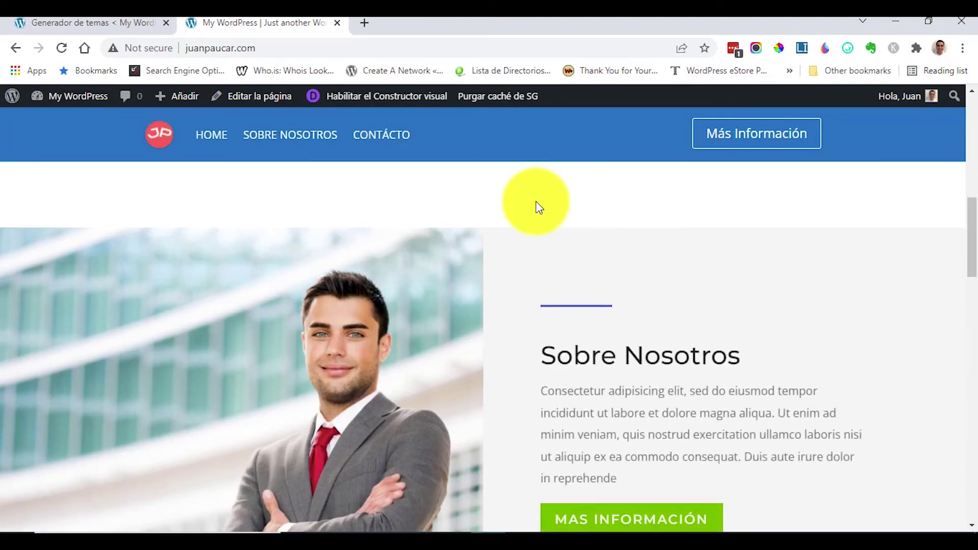
Check the header while scrolling the home and Sobre Nosotros pages, and view its mobile layout in a narrow Edge window.
scroll(535, 203, "down", 3)
scroll(332, 200, "up", 10)
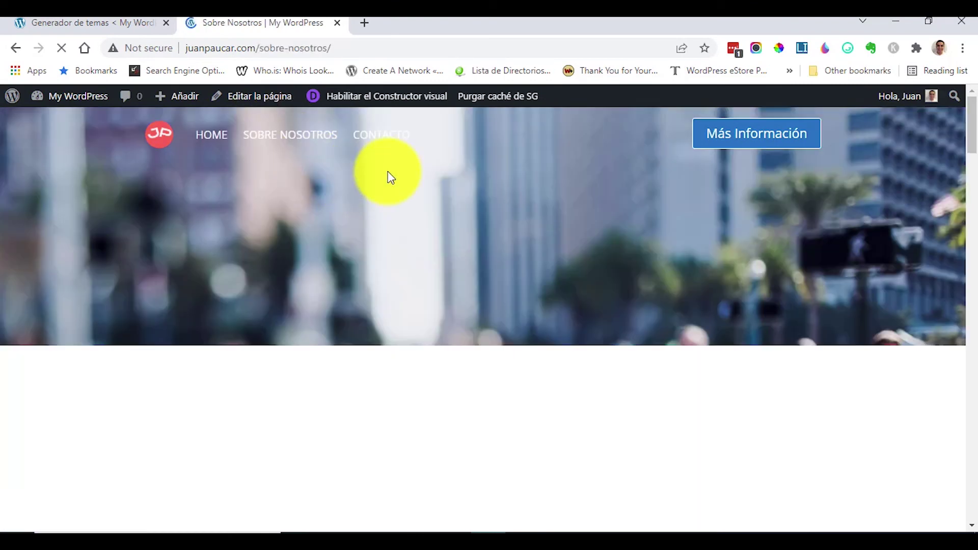
scroll(392, 178, "down", 8)
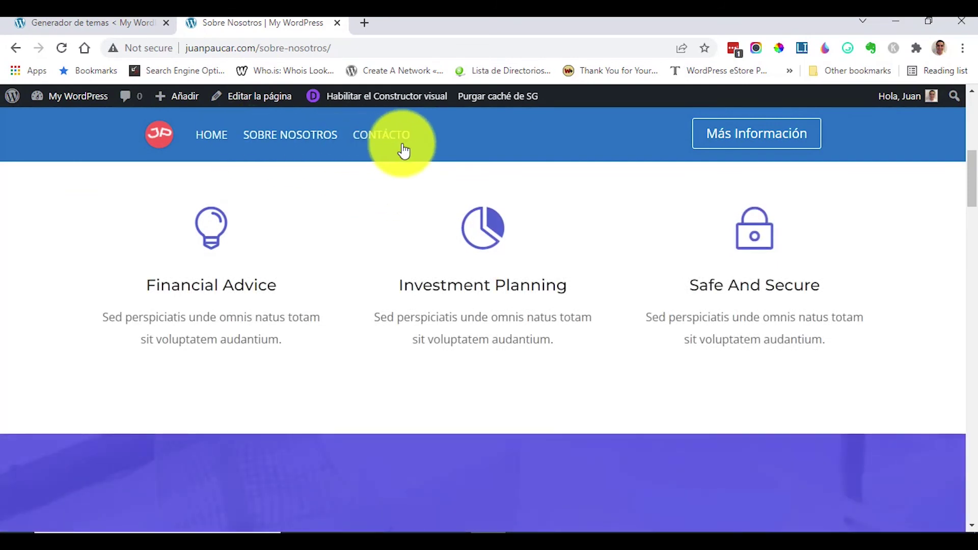
scroll(357, 158, "down", 3)
scroll(452, 164, "up", 5)
scroll(451, 165, "up", 5)
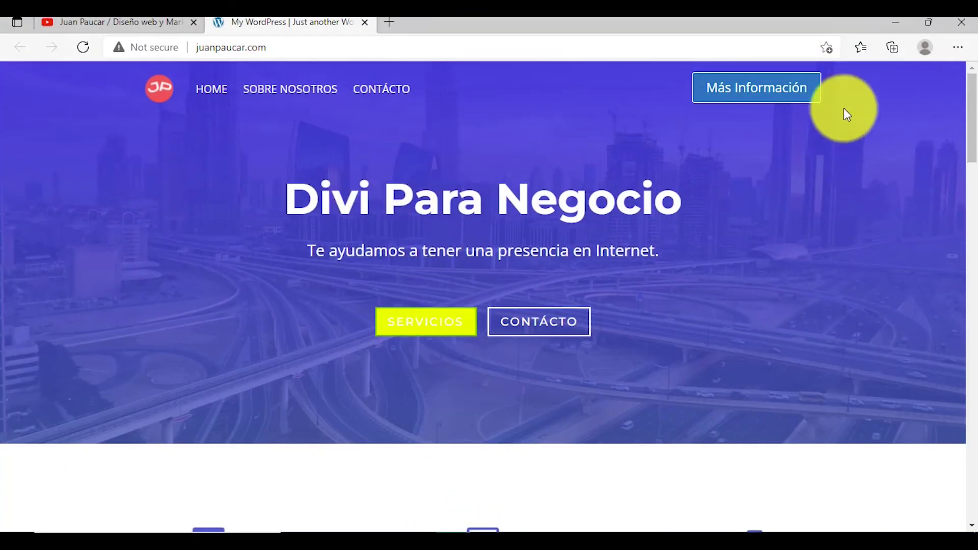
left_click(927, 24)
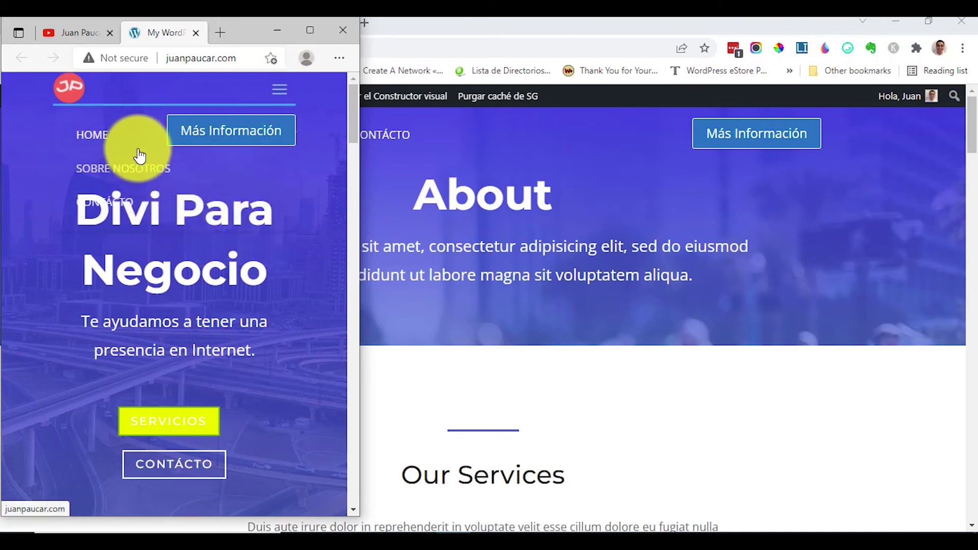
Return to the header layout in Chrome and disable the row's second column on Teléfono and Tableta, applying the column and row settings.
left_click(445, 161)
left_click(127, 23)
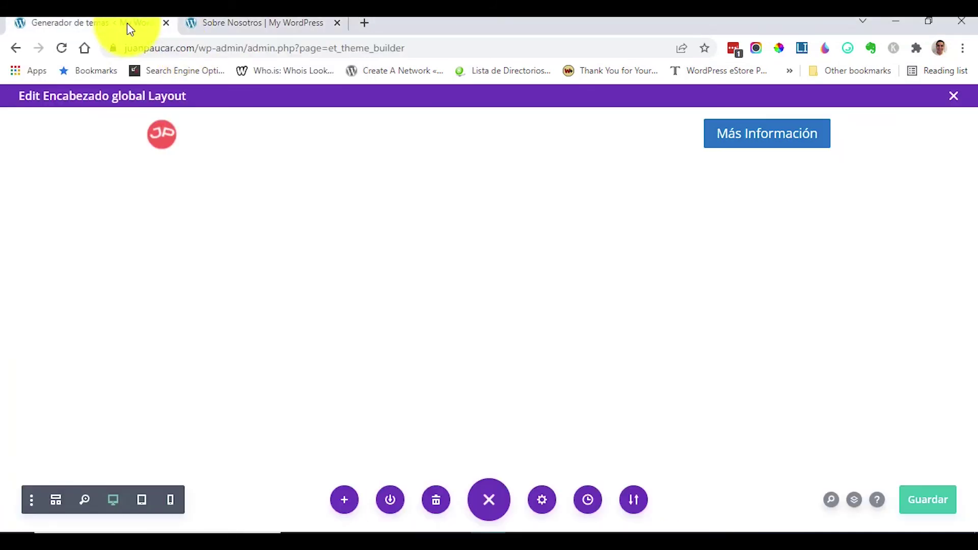
mouse_move(259, 153)
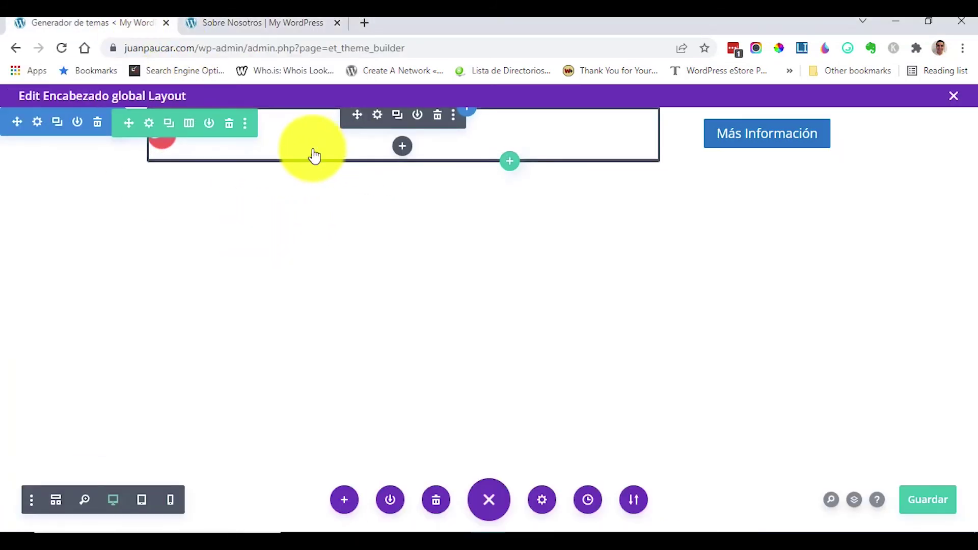
left_click(149, 124)
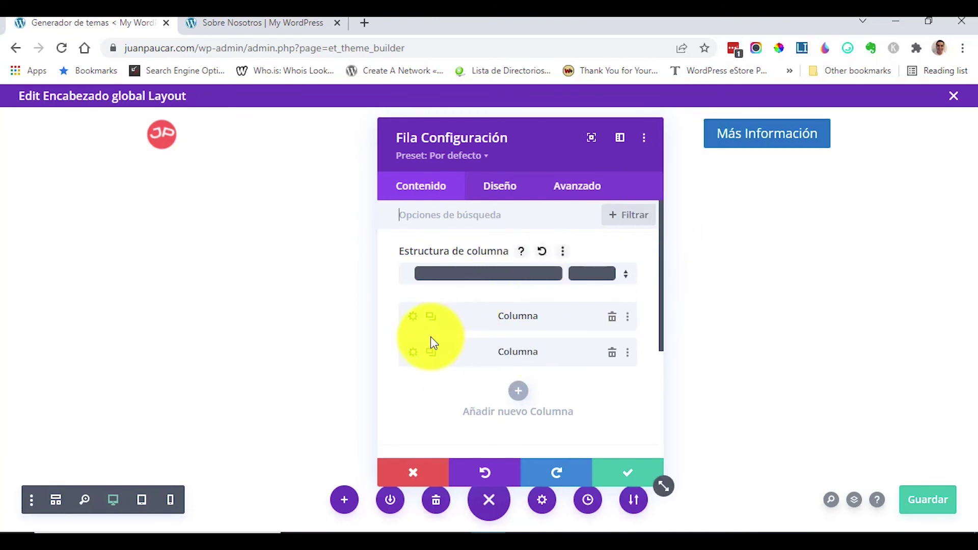
left_click(412, 353)
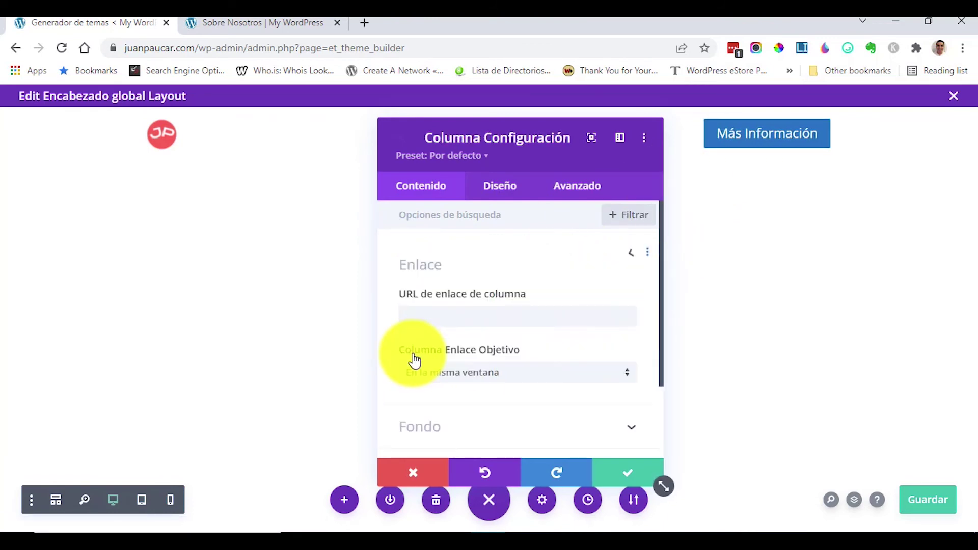
left_click(573, 196)
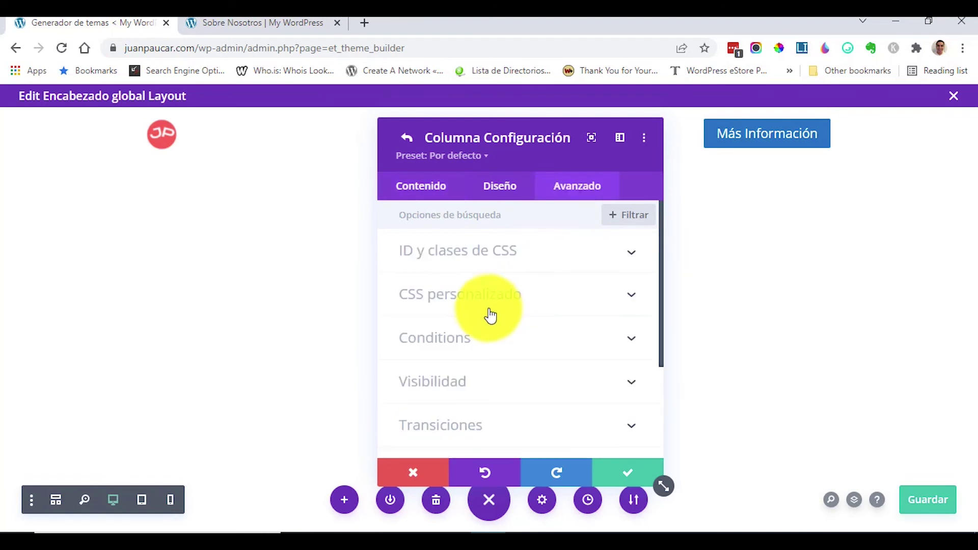
scroll(486, 318, "down", 2)
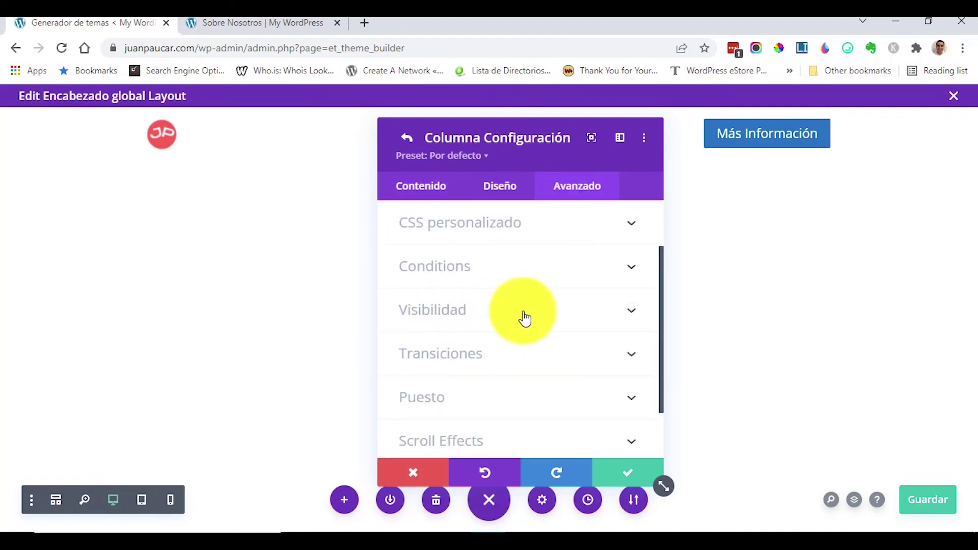
left_click(611, 314)
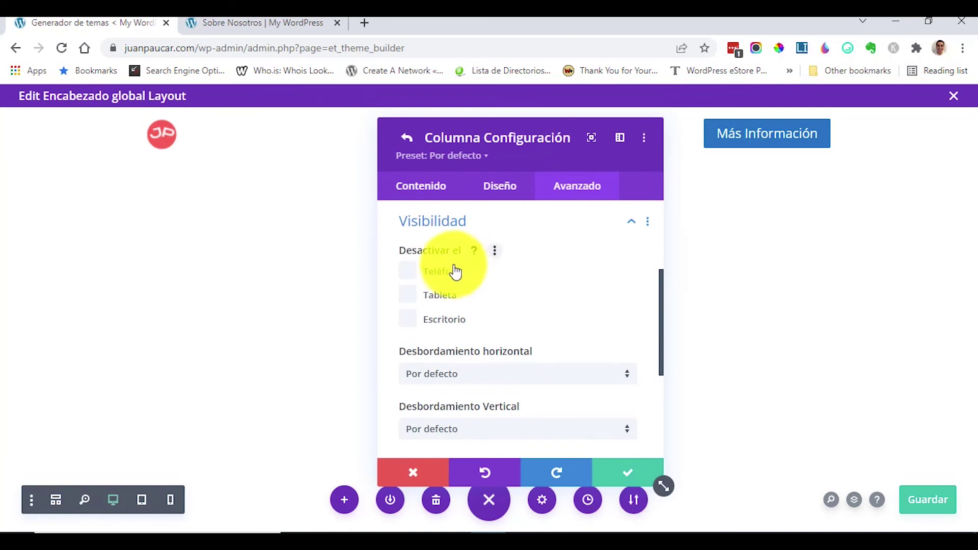
left_click(408, 275)
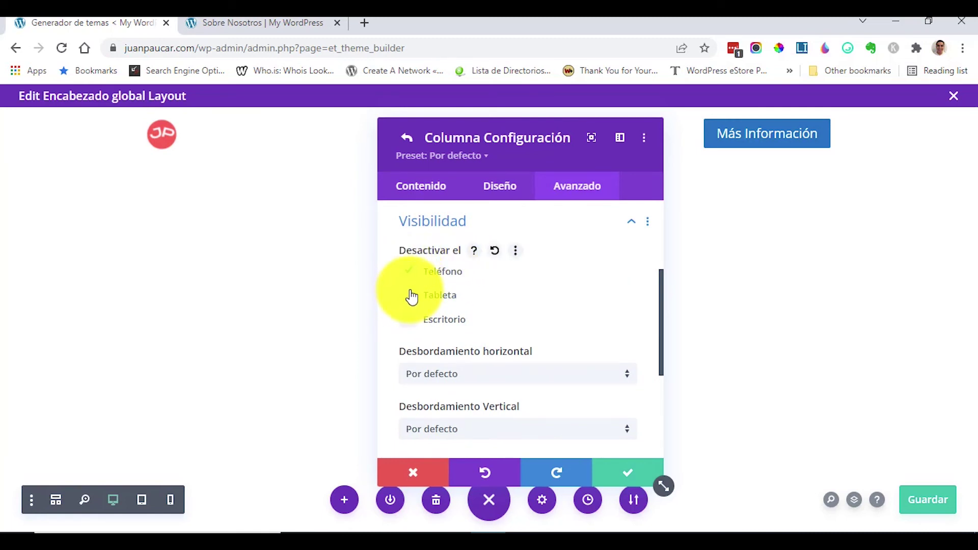
left_click(410, 296)
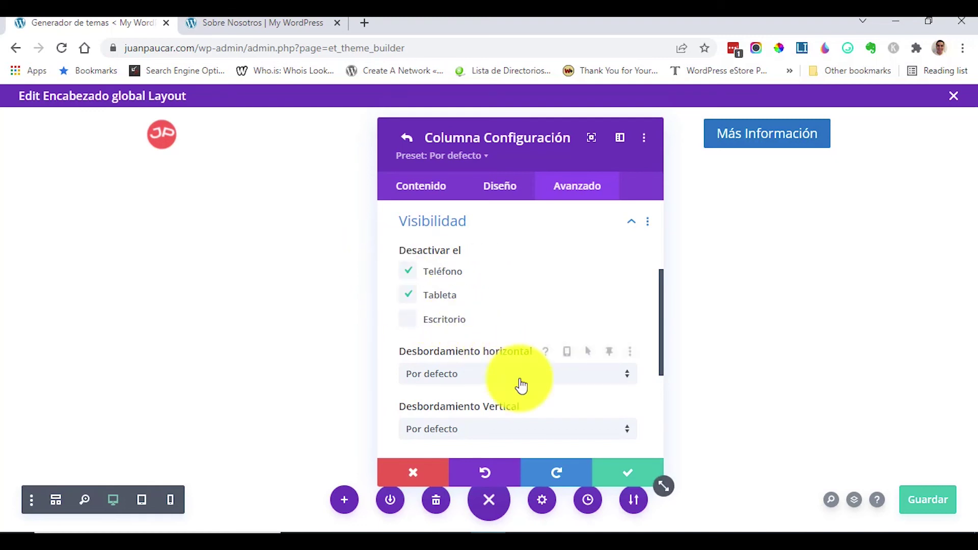
left_click(627, 476)
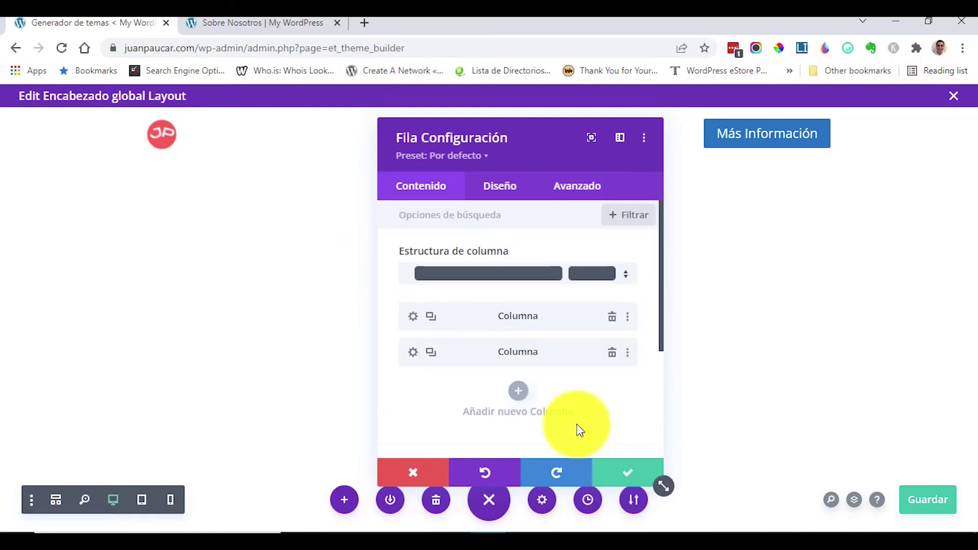
left_click(623, 473)
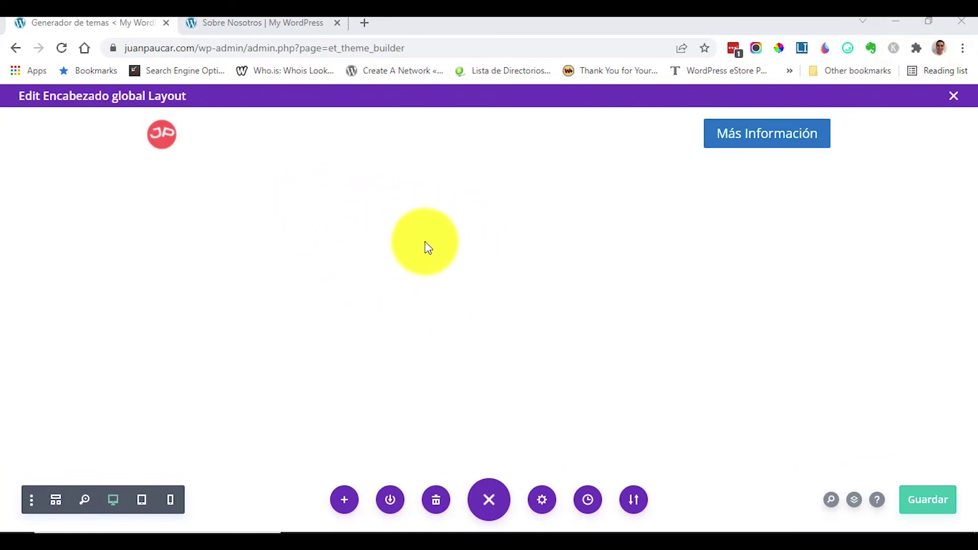
Set the mobile menu text color of the header's menu module to white in its dropdown link design settings.
mouse_move(175, 146)
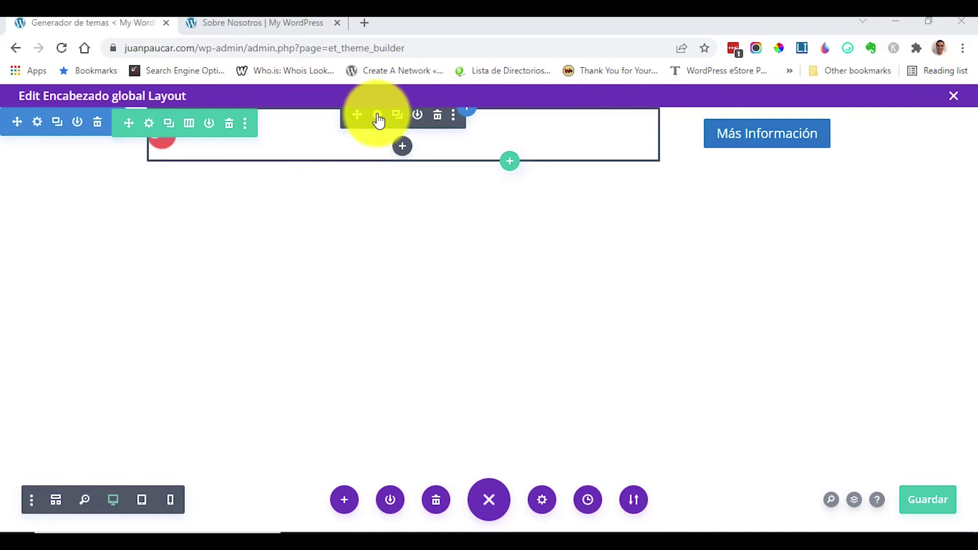
left_click(378, 116)
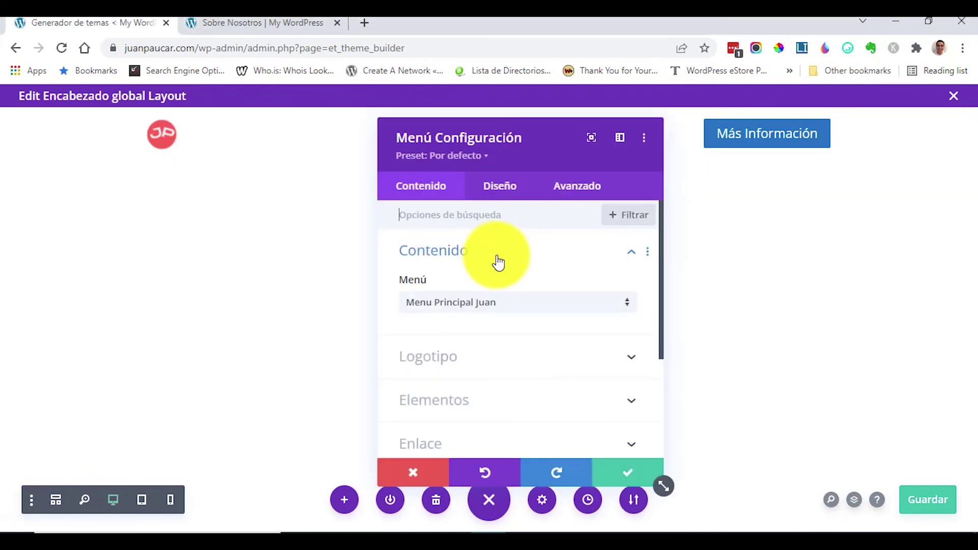
scroll(506, 288, "down", 3)
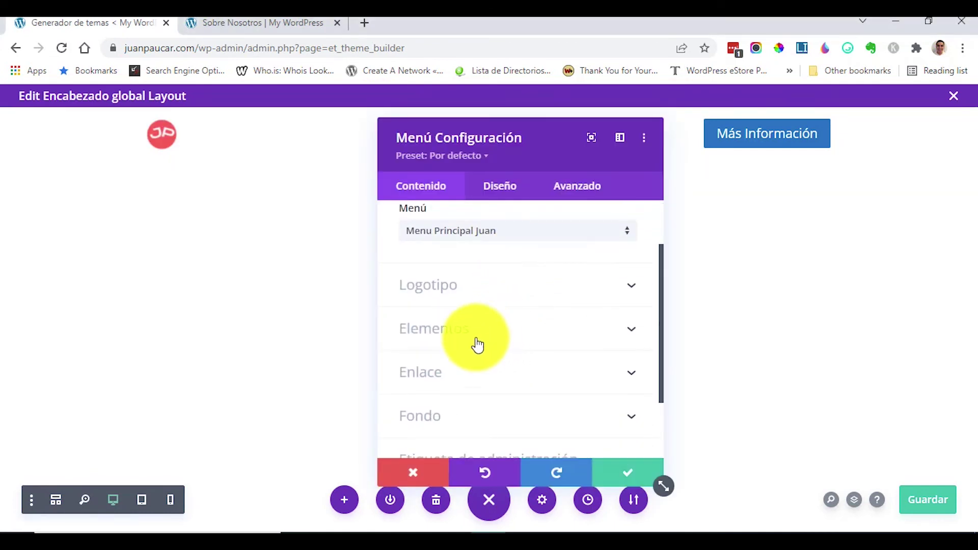
left_click(502, 193)
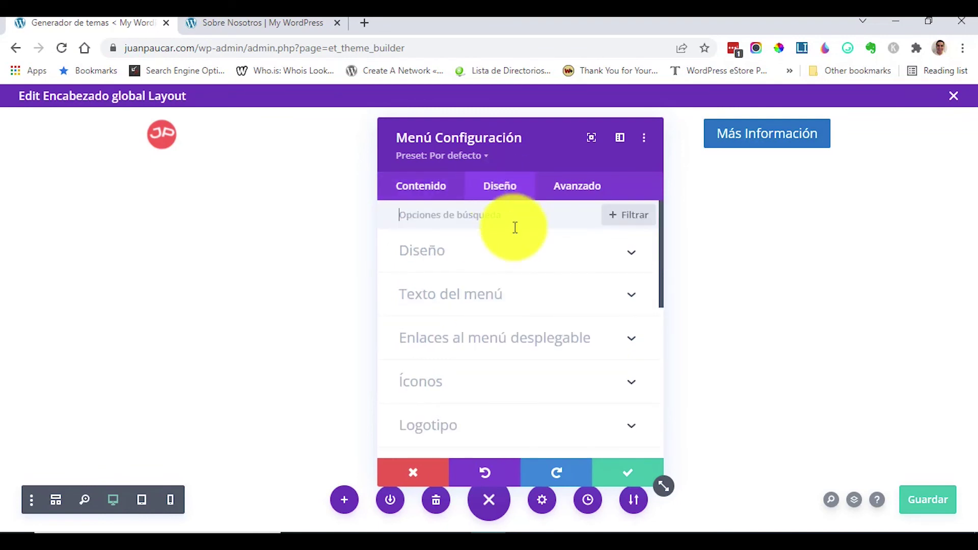
scroll(492, 294, "down", 2)
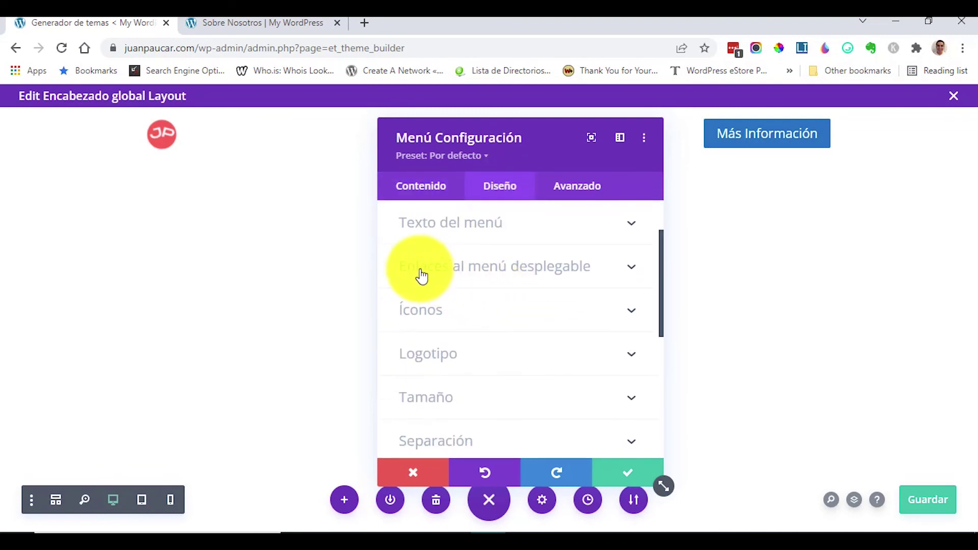
left_click(510, 270)
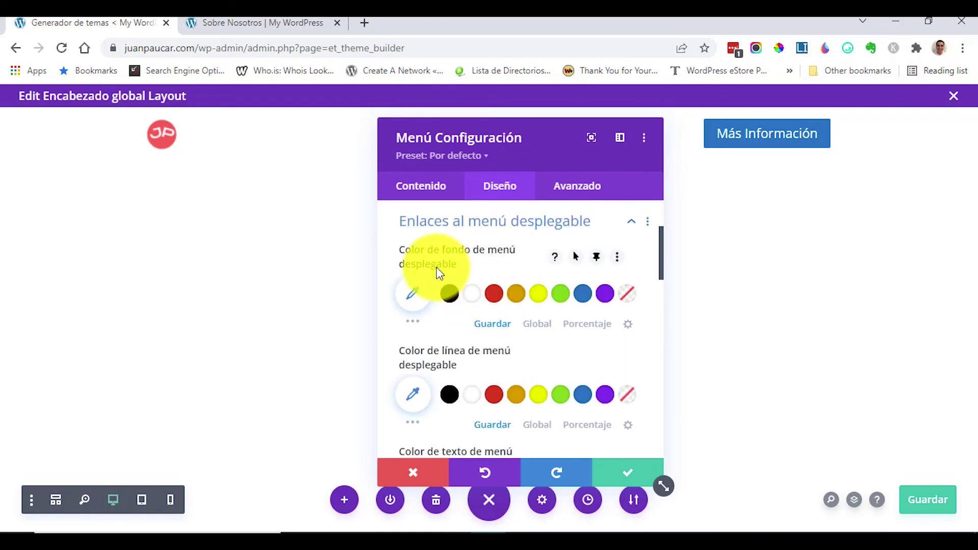
scroll(436, 267, "down", 3)
scroll(504, 326, "down", 3)
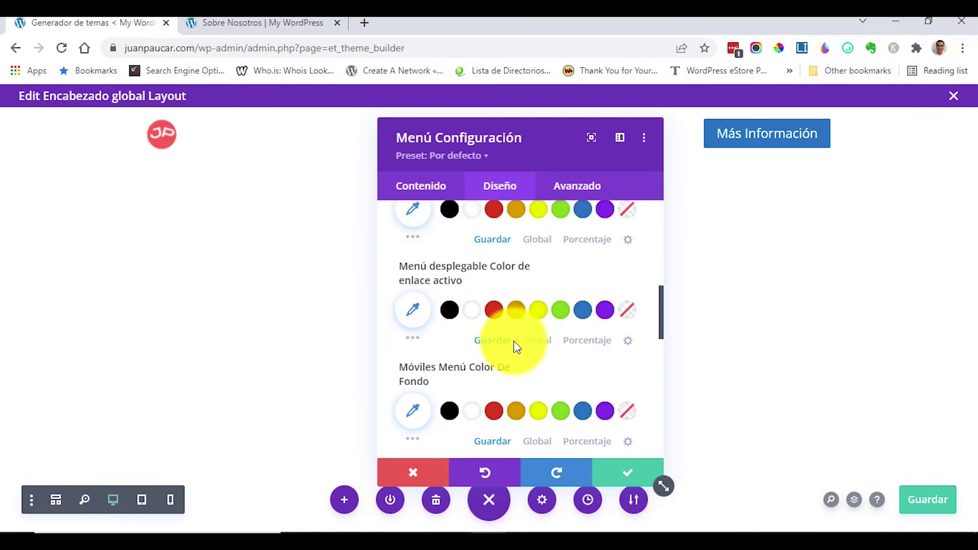
scroll(468, 356, "down", 3)
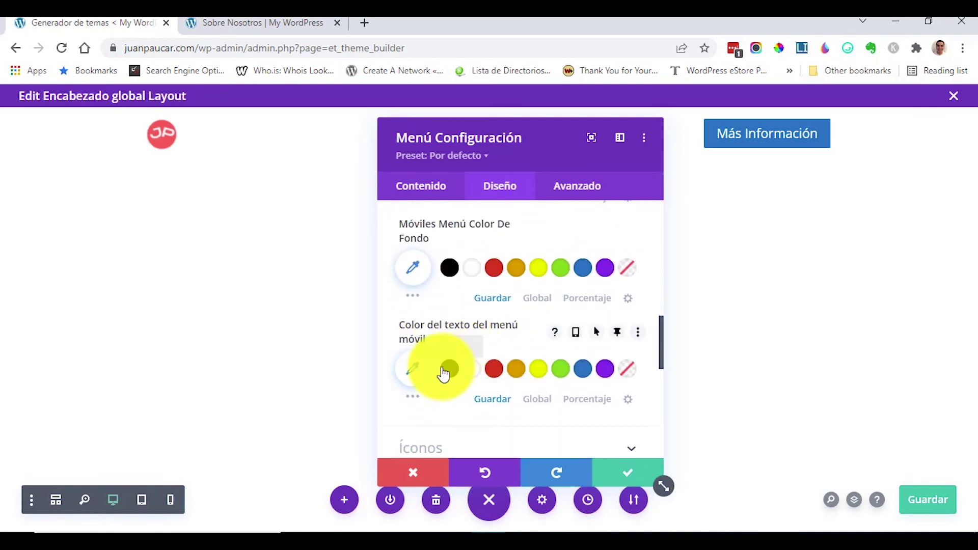
left_click(472, 371)
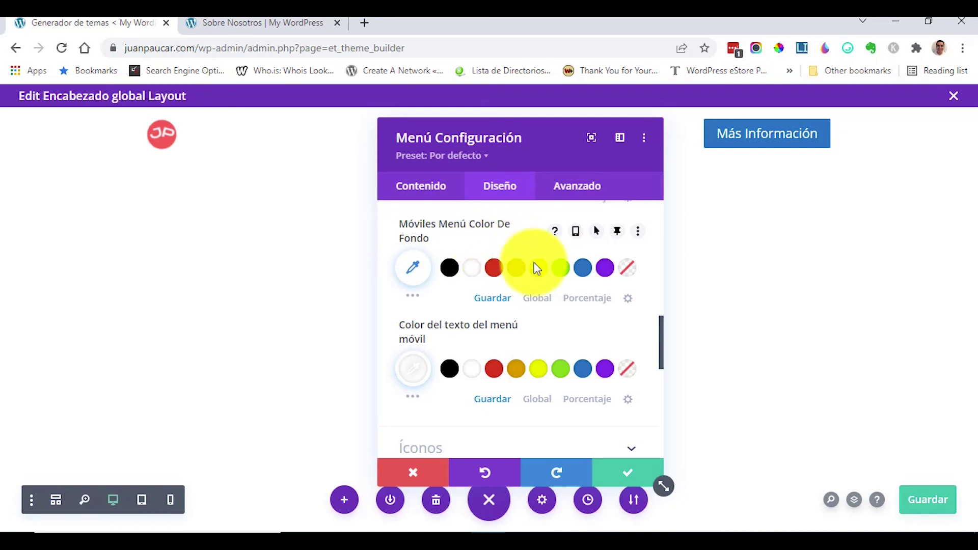
Set the mobile menu background to yellow and the dropdown's active link color to white, applying the settings and saving the header layout.
scroll(414, 281, "up", 3)
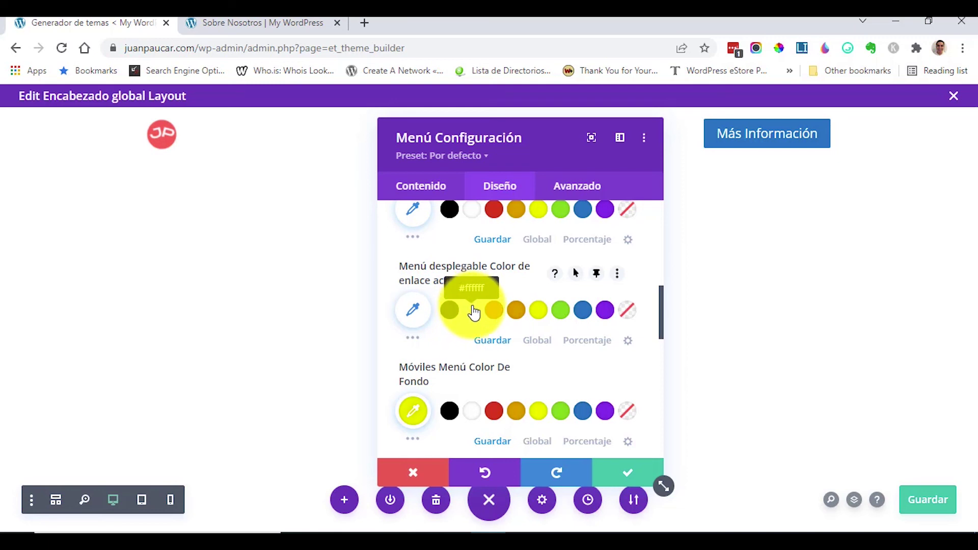
scroll(509, 277, "up", 4)
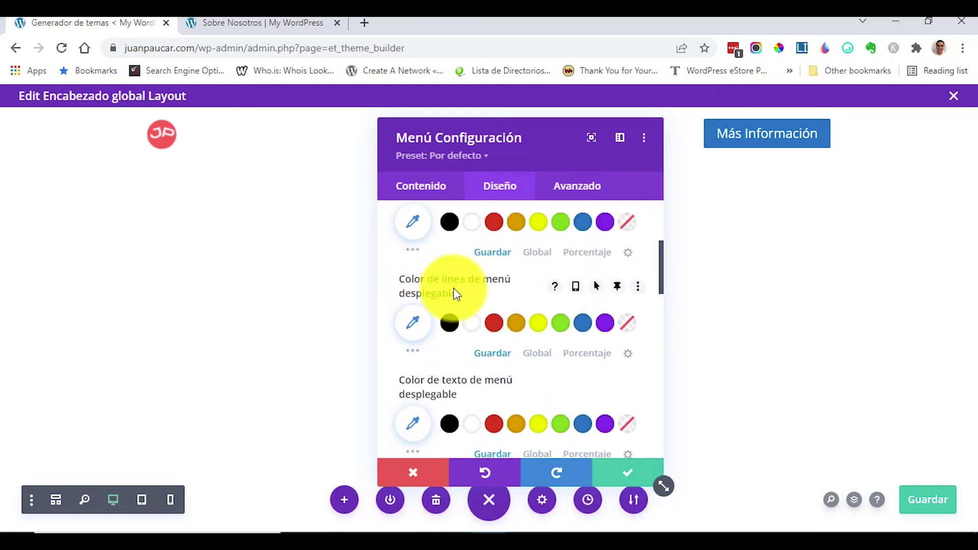
scroll(454, 289, "up", 2)
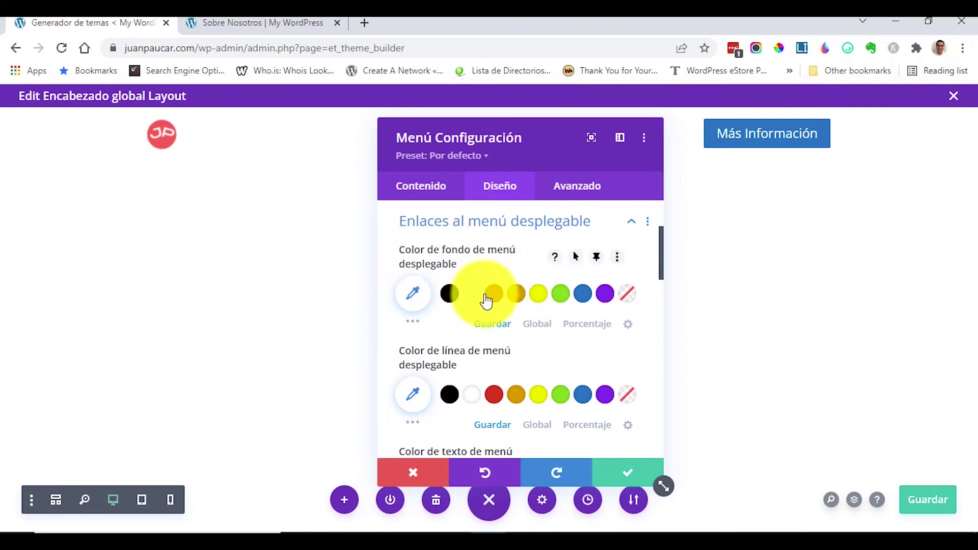
scroll(456, 279, "down", 3)
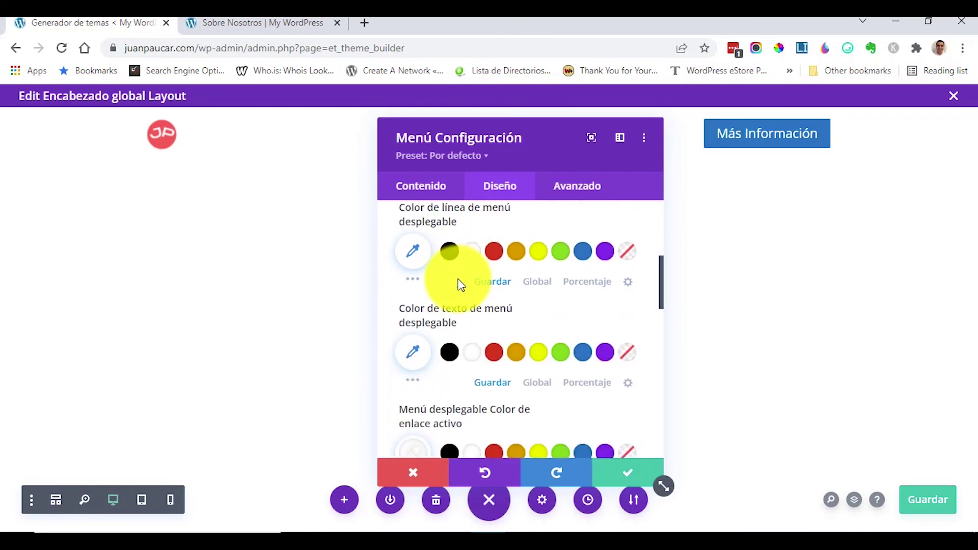
scroll(497, 304, "down", 1)
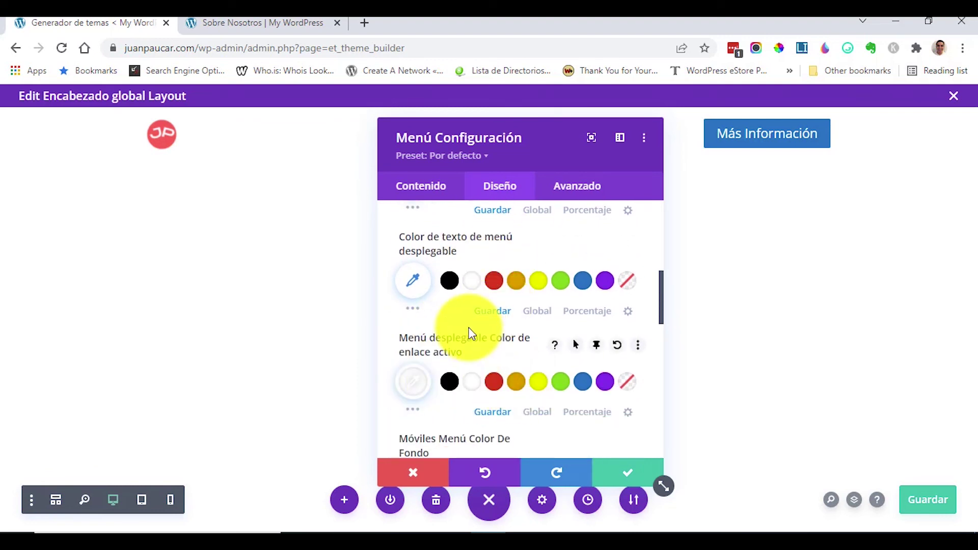
scroll(466, 332, "down", 1)
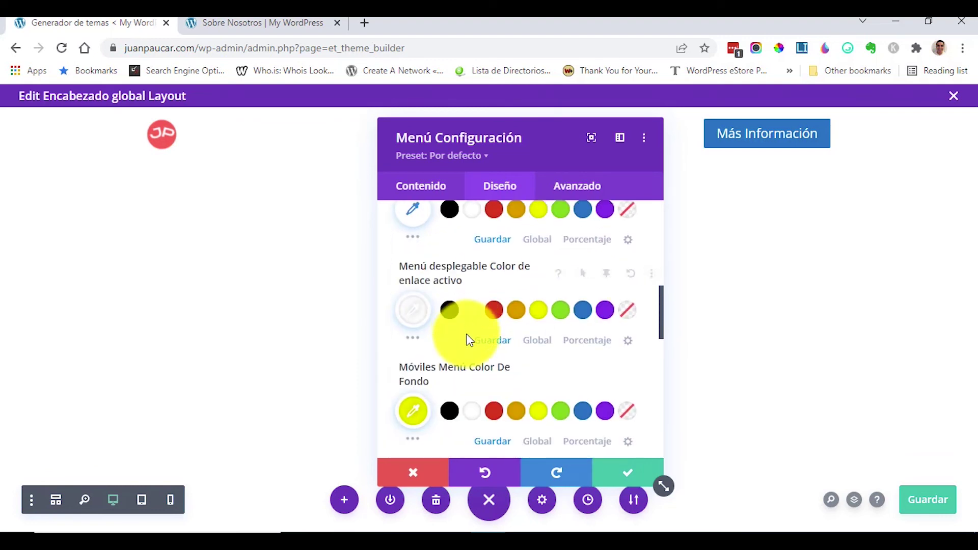
left_click(617, 477)
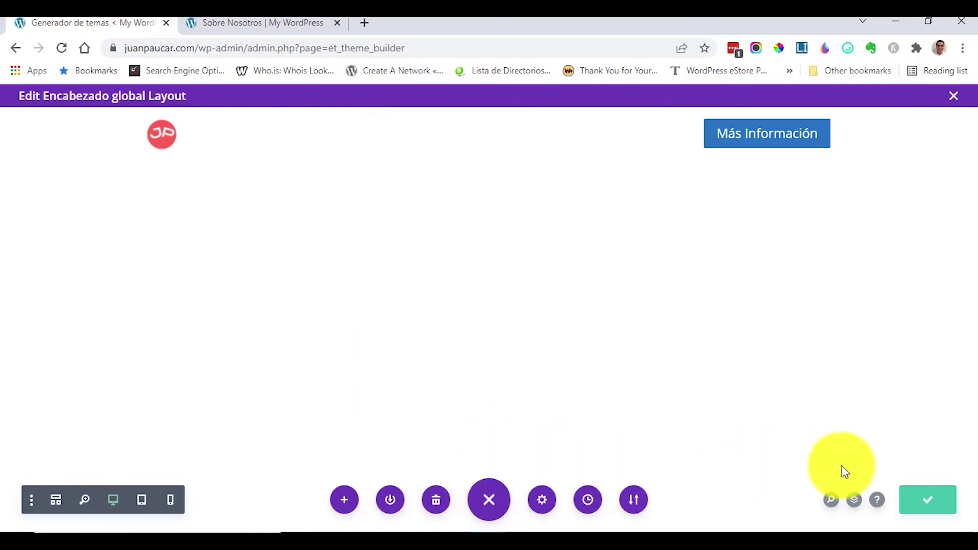
left_click(930, 498)
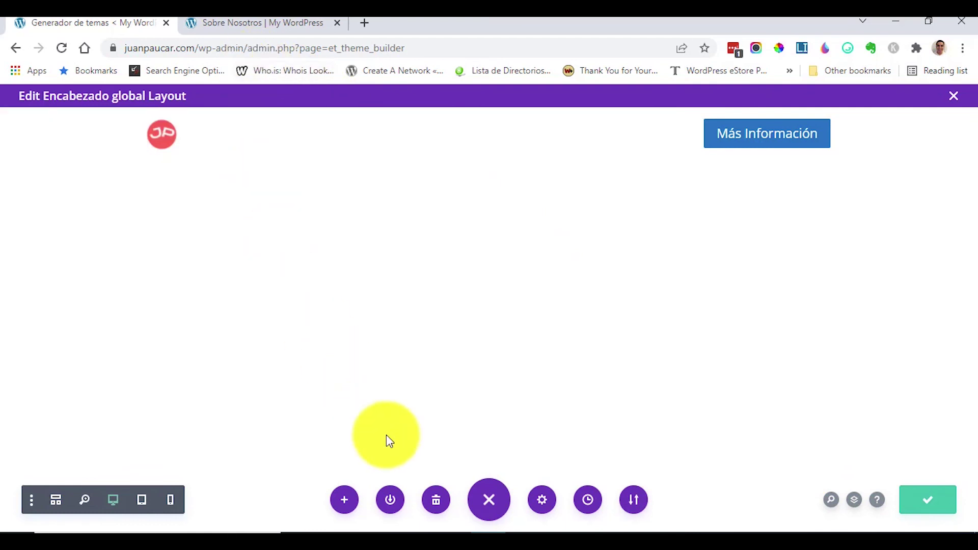
Switch to Edge, reload the home page and shrink the window to check the header's mobile layout.
left_click(448, 530)
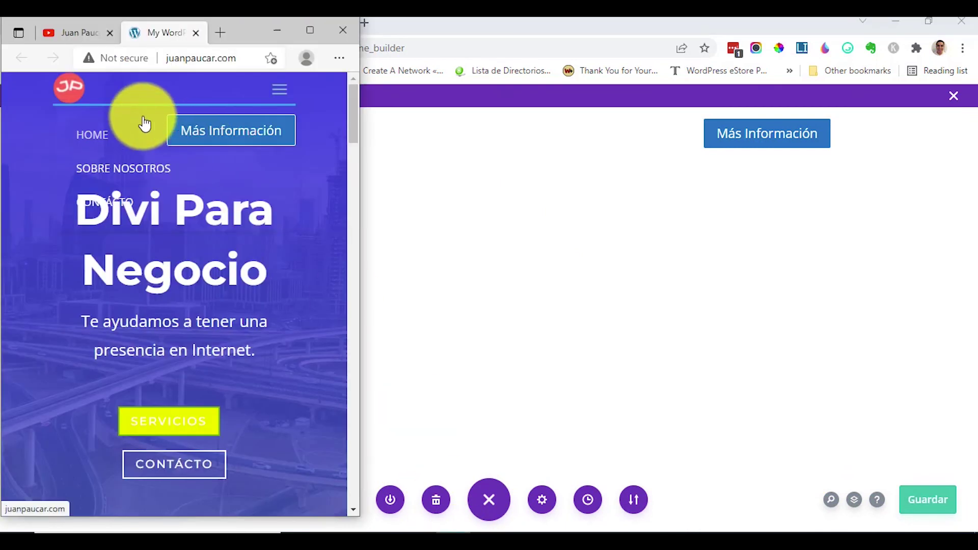
left_click(312, 32)
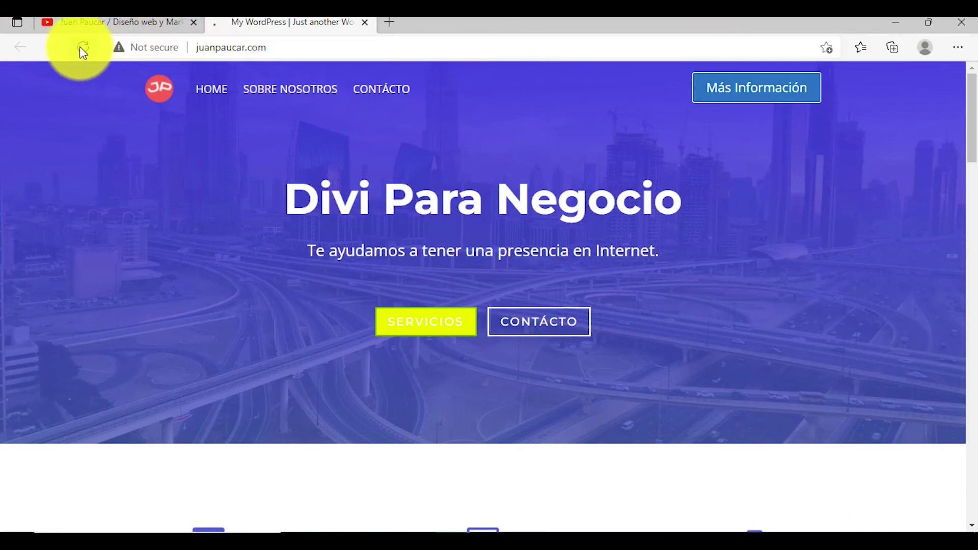
left_click(82, 48)
left_click(928, 23)
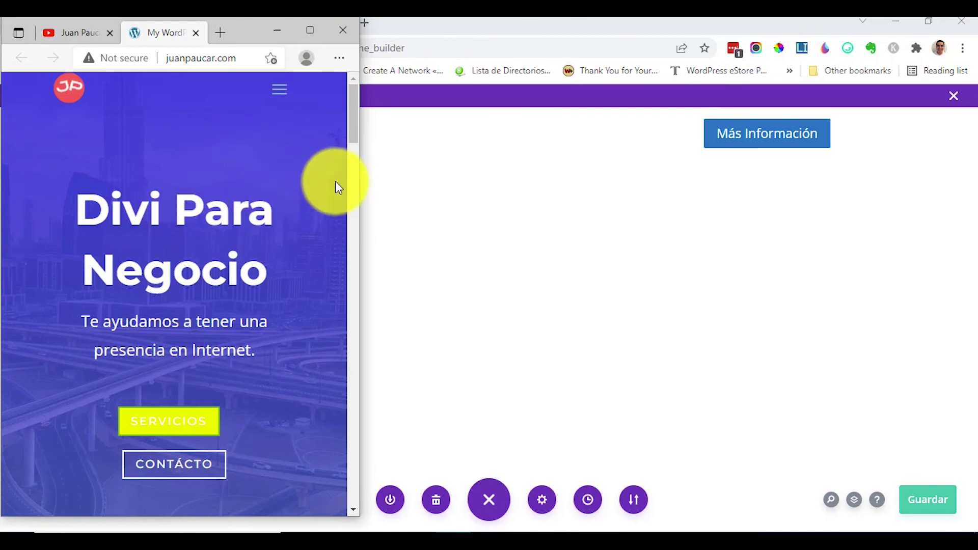
Open and close the mobile menu to check it, and maximize the window to check the desktop header while scrolling the home page.
left_click(281, 91)
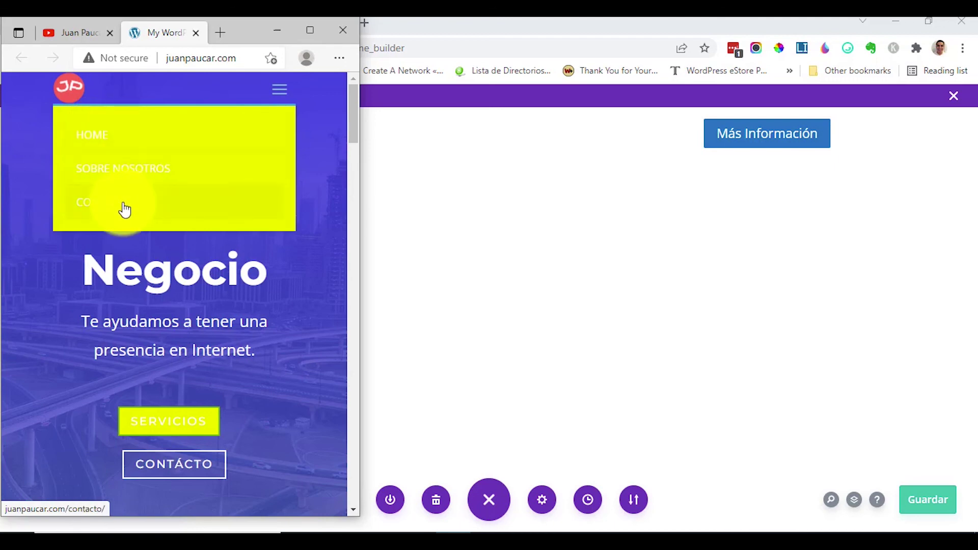
left_click(278, 94)
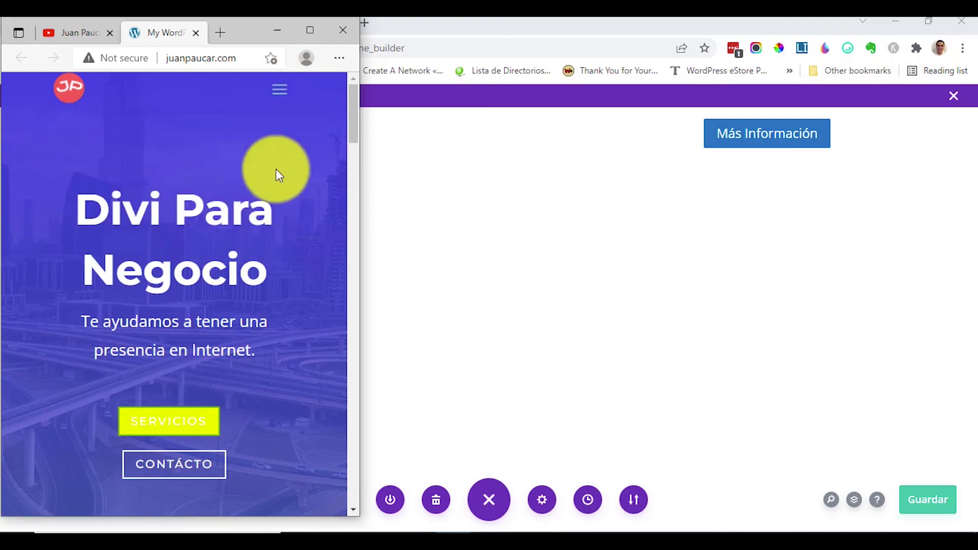
left_click(309, 31)
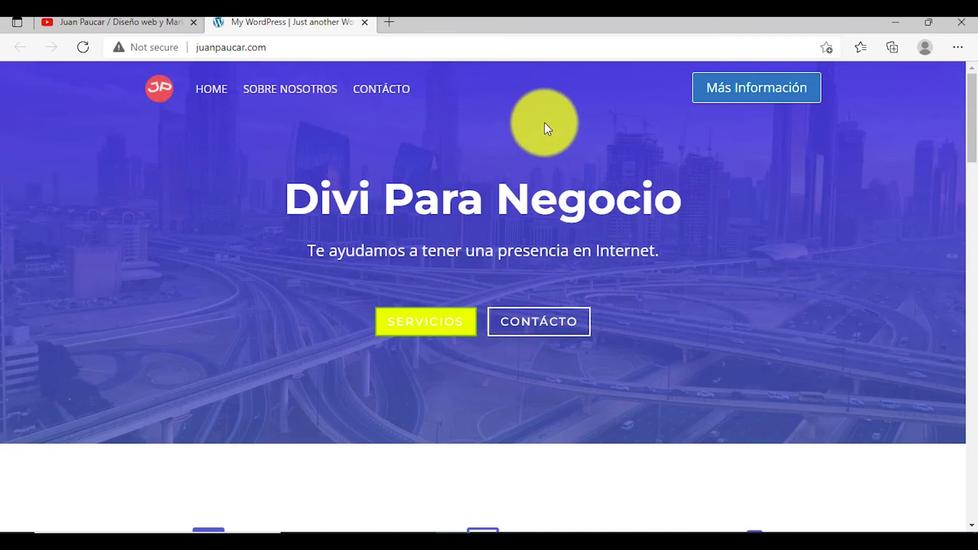
scroll(312, 159, "down", 3)
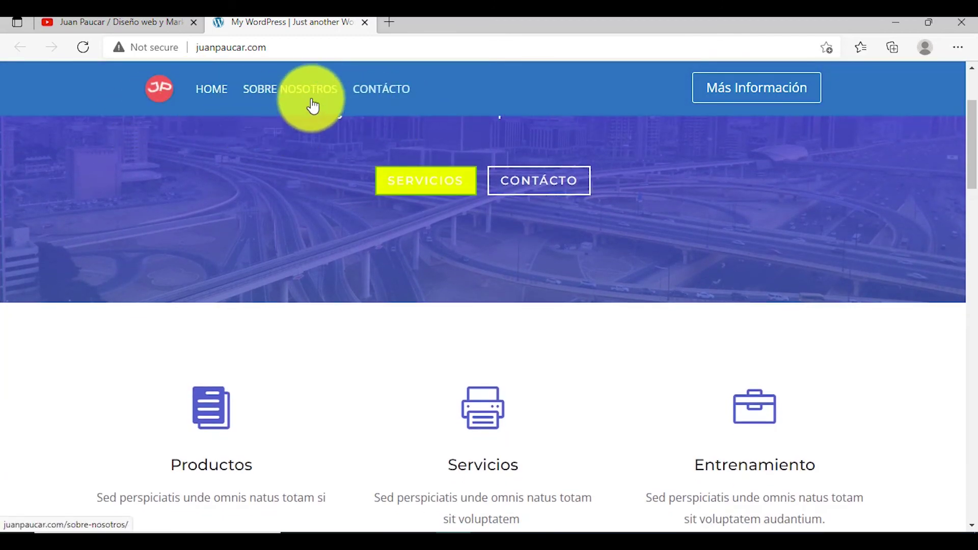
scroll(466, 112, "down", 6)
scroll(466, 117, "up", 9)
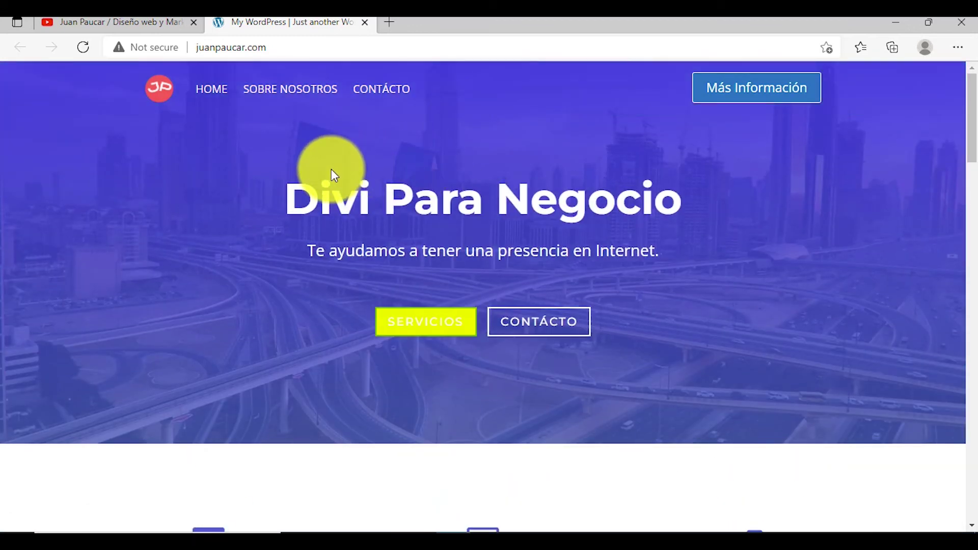
Switch to the open YouTube channel page to view its uploaded videos.
left_click(157, 23)
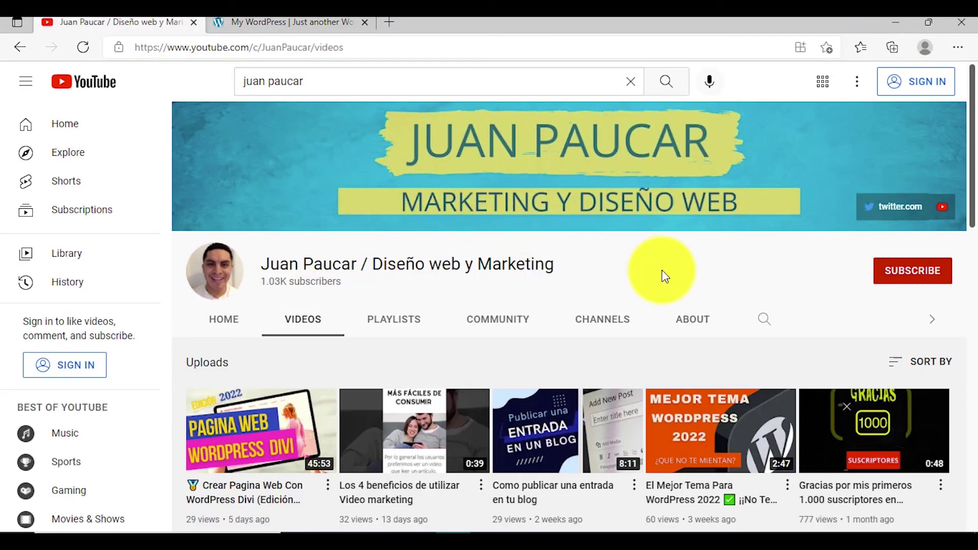
mouse_move(600, 292)
left_mouse_down()
mouse_move(698, 279)
mouse_move(820, 284)
left_mouse_up()
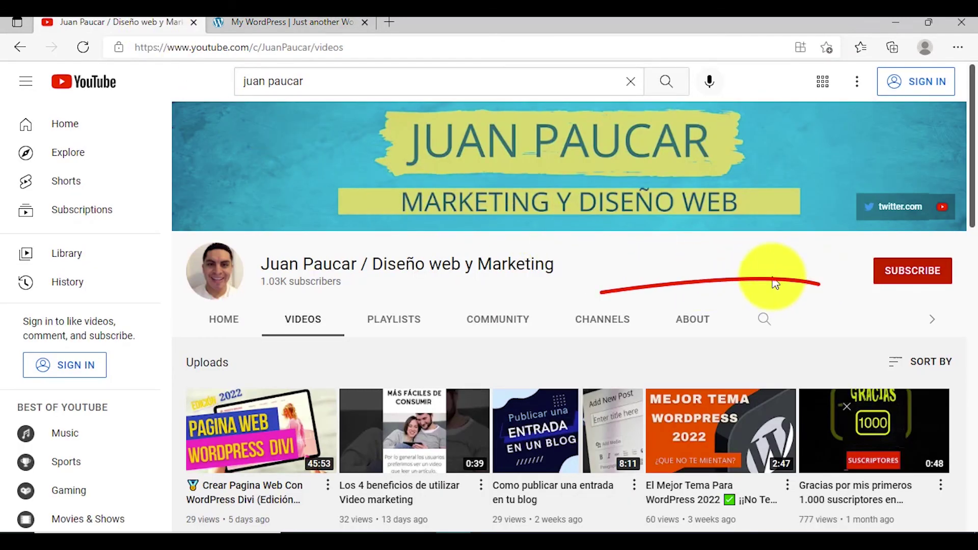